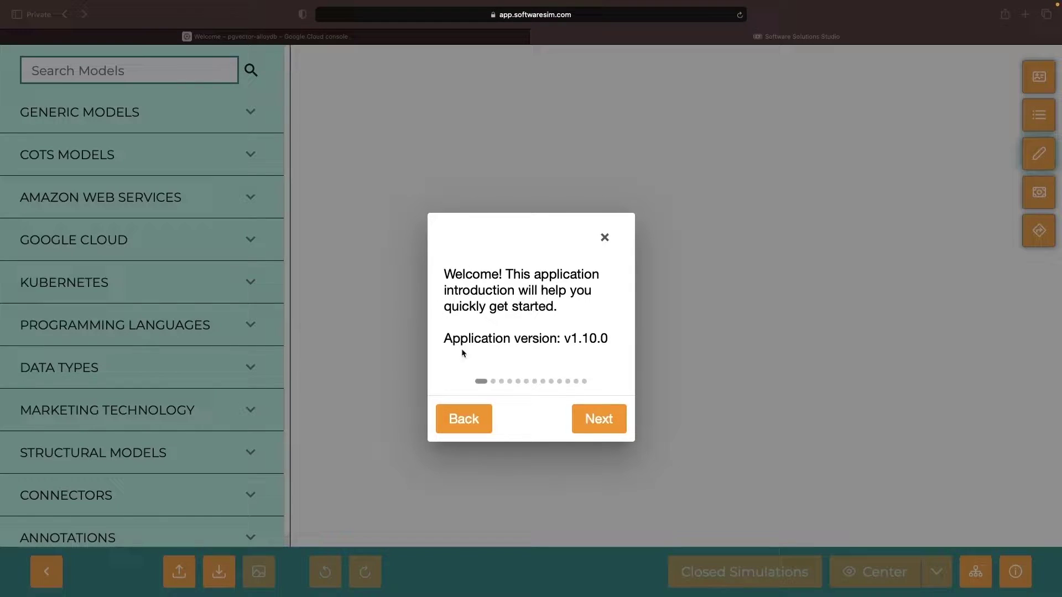
Place Postgres, AlloyDB and Embedding Data nodes on the diagram canvas.
{"action": "left_click", "coordinate": [605, 238]}
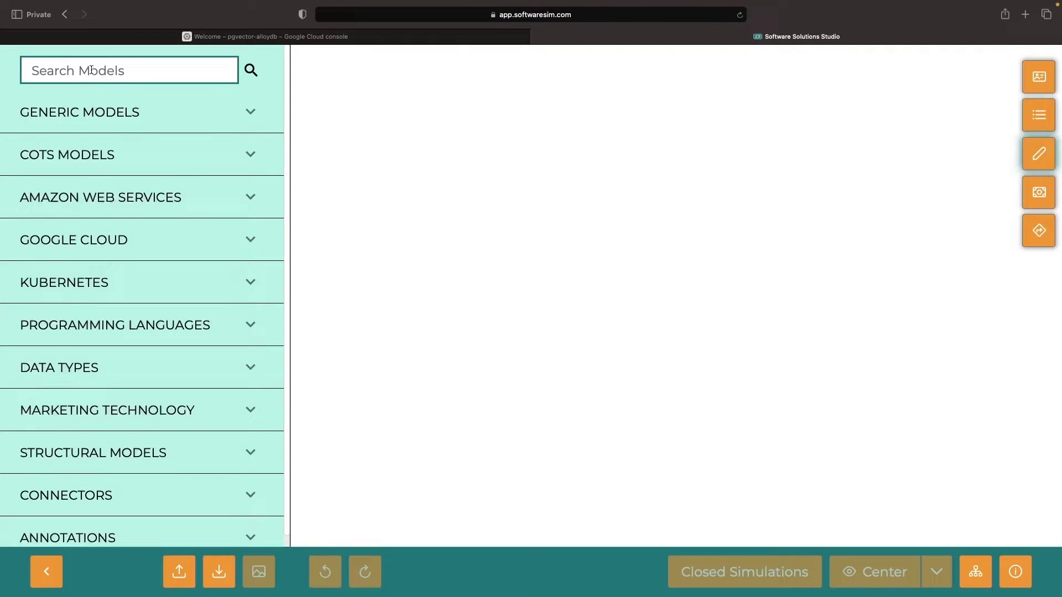
{"action": "type", "text": "postgres"}
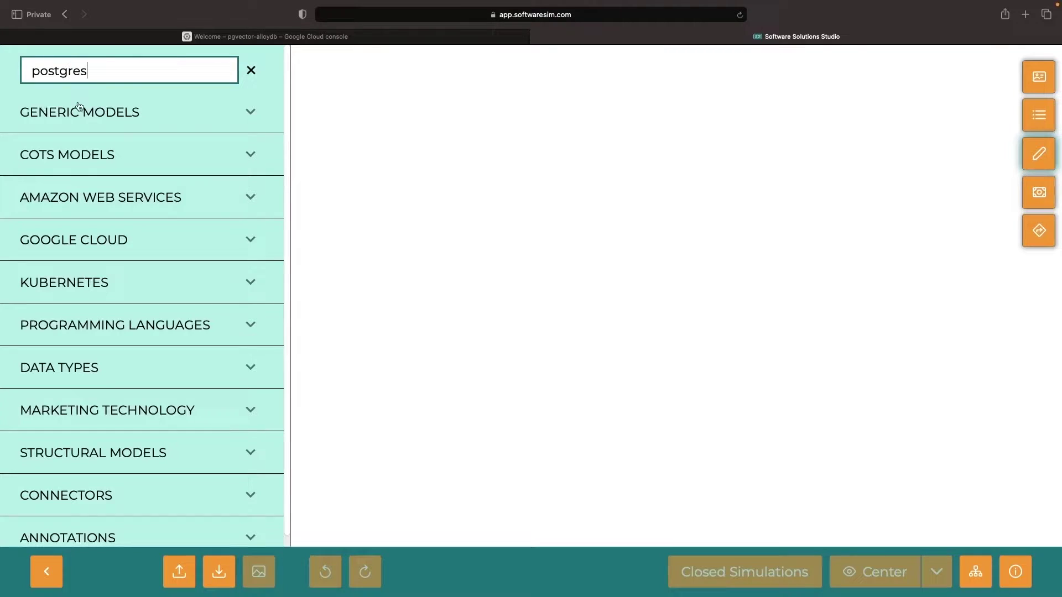
{"action": "left_click_drag", "start_coordinate": [141, 166], "coordinate": [601, 208]}
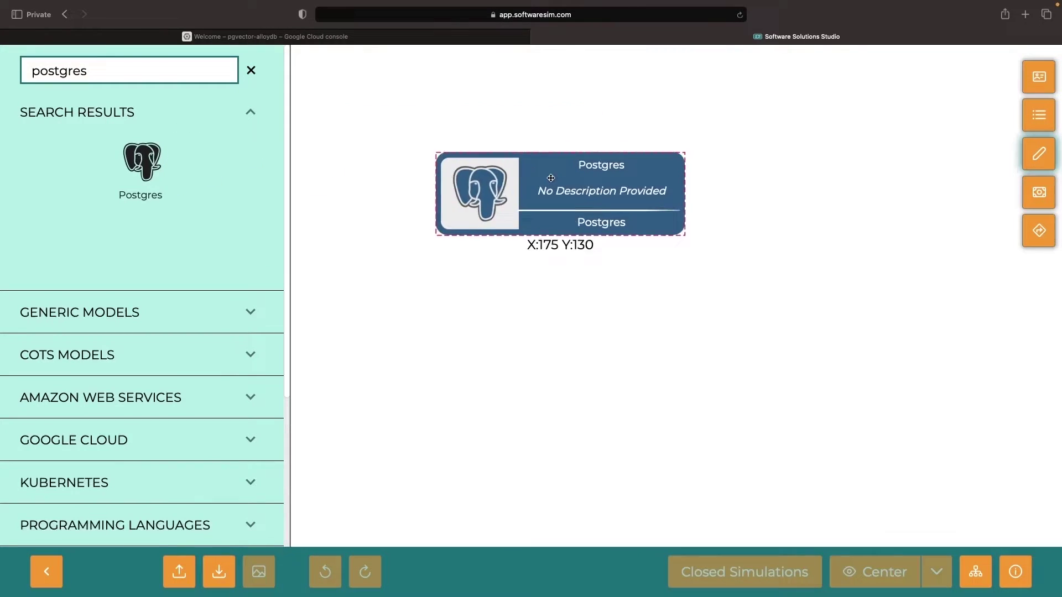
{"action": "double_click", "coordinate": [182, 69]}
{"action": "type", "text": "all"}
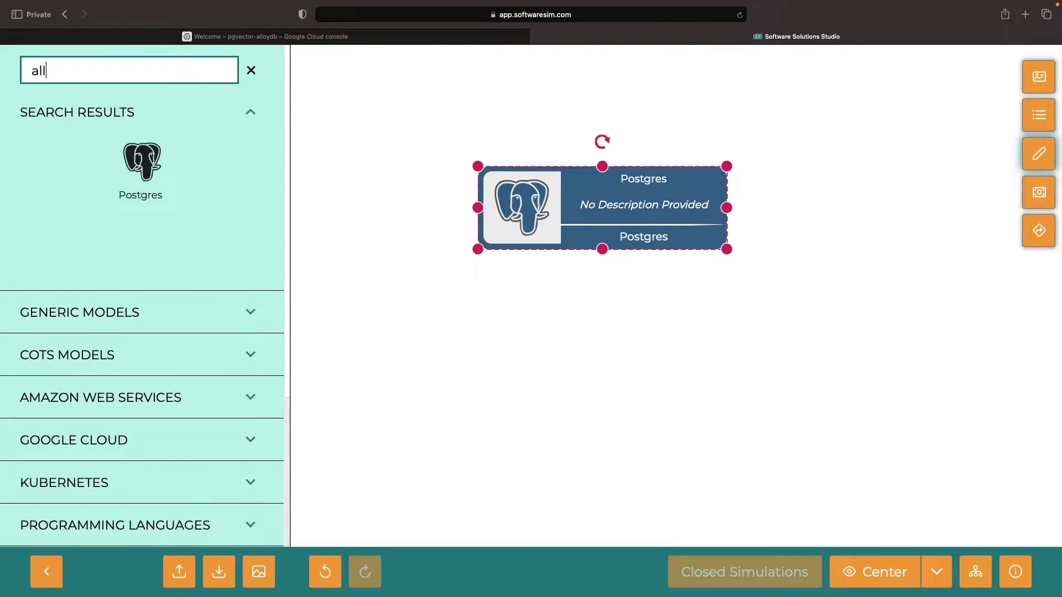
{"action": "type", "text": "oydb"}
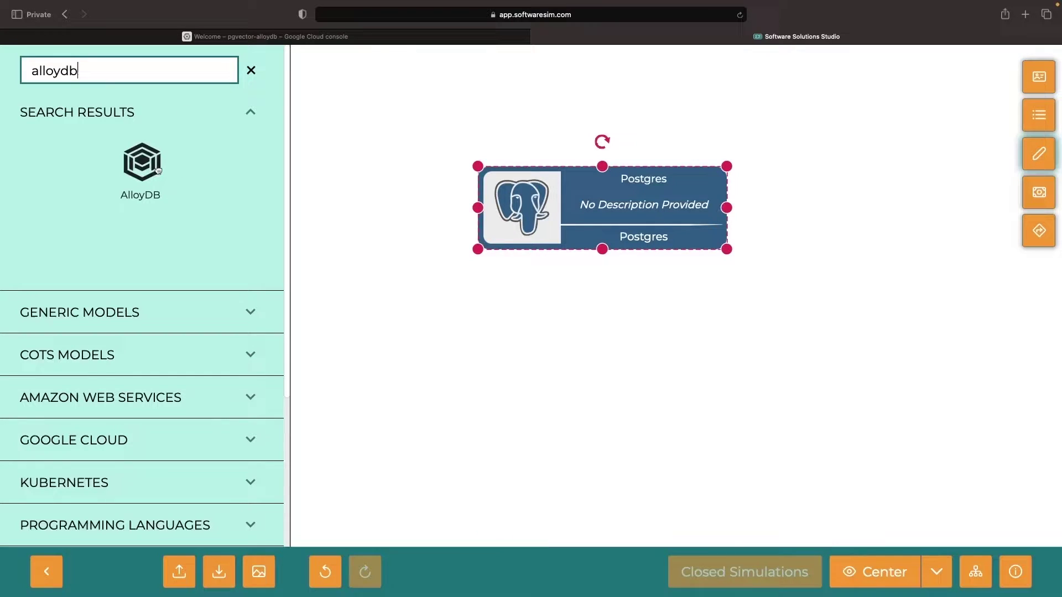
{"action": "left_click_drag", "start_coordinate": [141, 166], "coordinate": [594, 307]}
{"action": "left_click", "coordinate": [440, 348]}
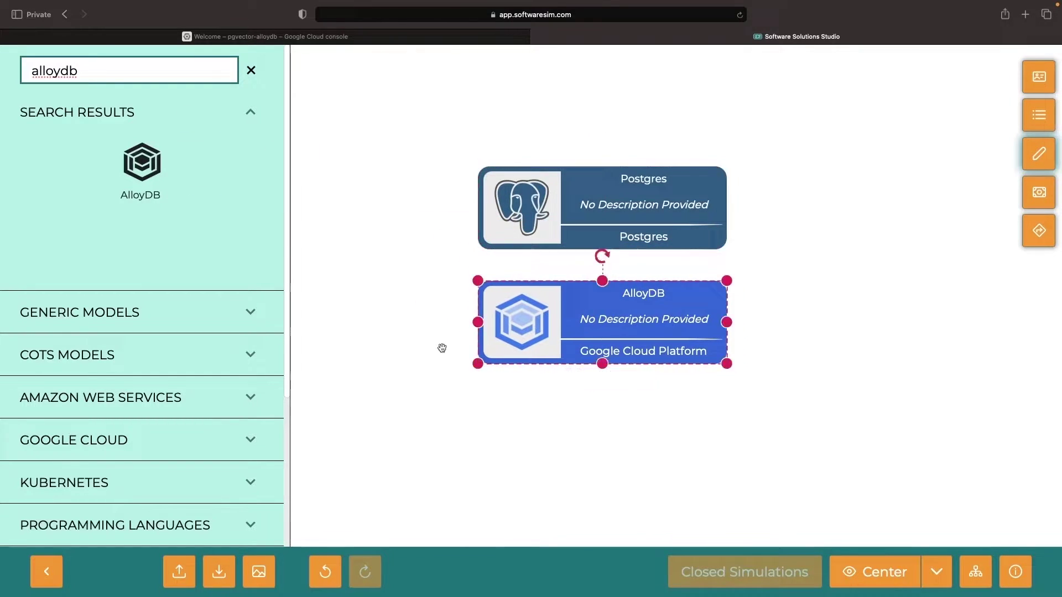
{"action": "key", "text": "ctrl+shift+c"}
{"action": "scroll", "coordinate": [83, 481], "scroll_direction": "down", "scroll_amount": 2}
{"action": "left_click", "coordinate": [59, 507]}
{"action": "left_click_drag", "start_coordinate": [240, 221], "coordinate": [439, 179]}
Rename the Embedding Data node to Vectors and give it a description.
{"action": "double_click", "coordinate": [440, 178]}
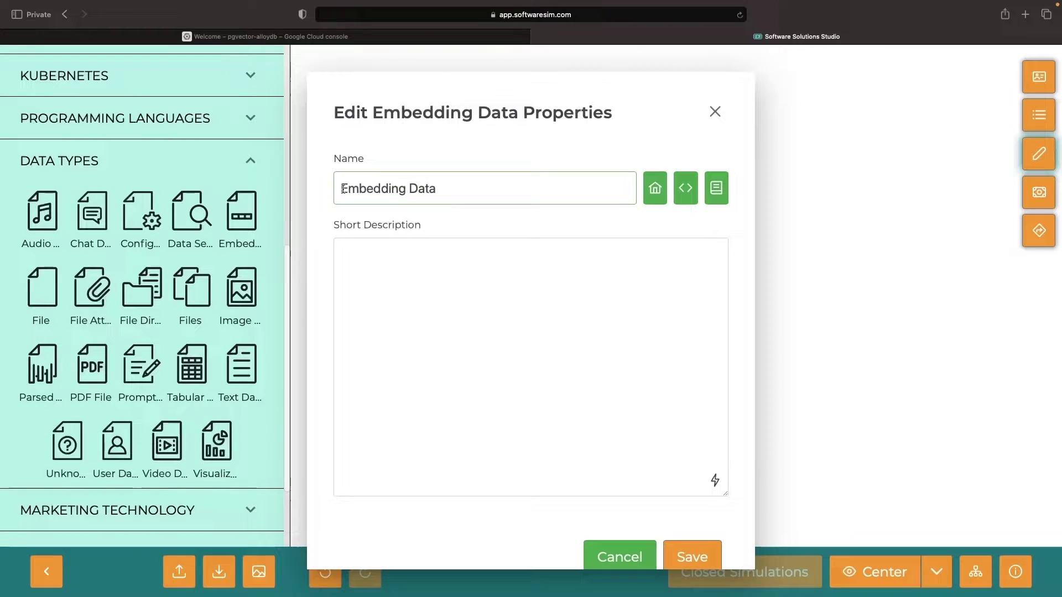
{"action": "triple_click", "coordinate": [486, 189]}
{"action": "type", "text": "Vectors (e.g., Embedding Data)"}
{"action": "left_click", "coordinate": [390, 312]}
{"action": "type", "text": "ectors on Postgr"}
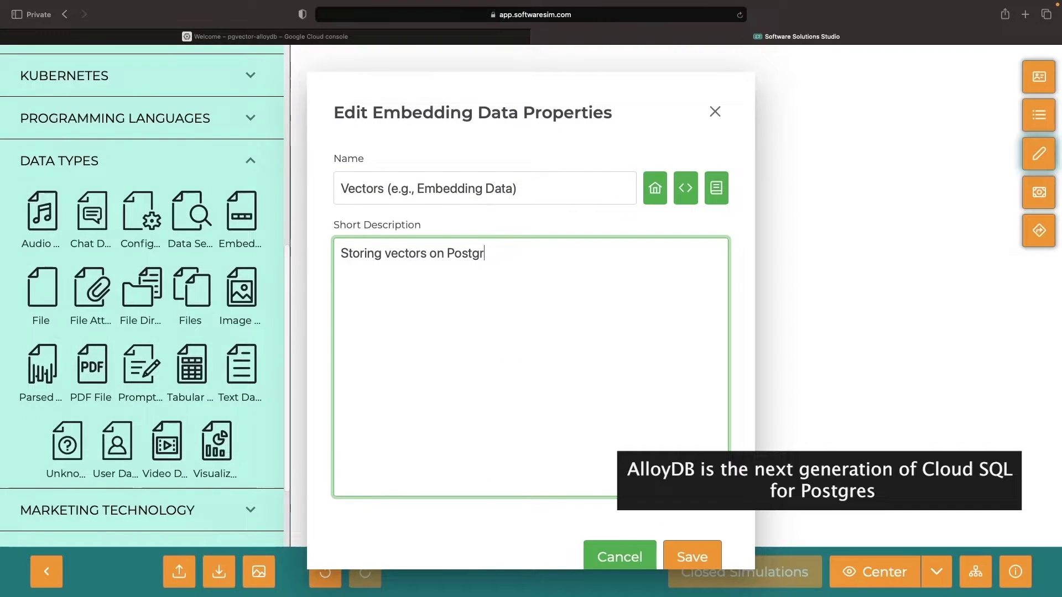
{"action": "type", "text": "es databases using pgvector"}
{"action": "left_click", "coordinate": [692, 557]}
Relabel the Postgres node as Postgres 14 and update its description.
{"action": "right_click", "coordinate": [606, 261]}
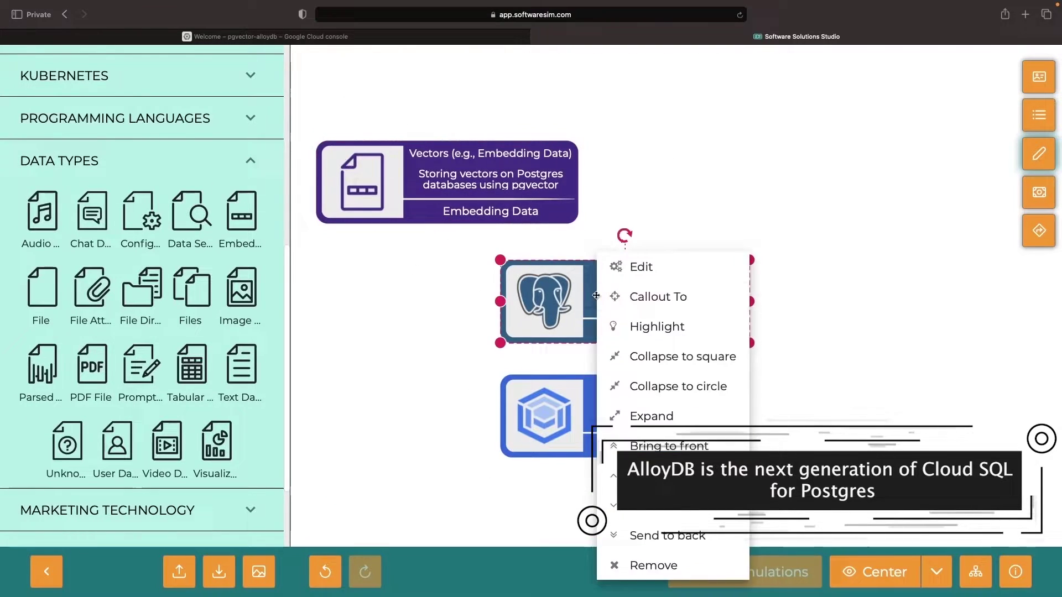
{"action": "left_click", "coordinate": [638, 265]}
{"action": "type", "text": "Postgres"}
{"action": "left_click", "coordinate": [485, 188]}
{"action": "type", "text": "14-compatible databas"}
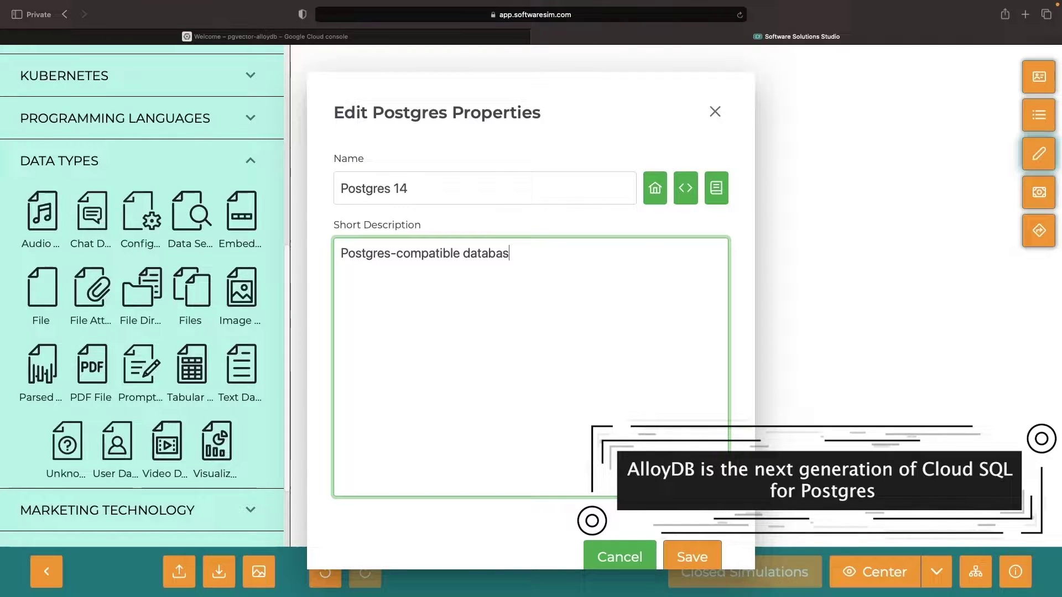
{"action": "type", "text": "es, with support for extensions like pgvector"}
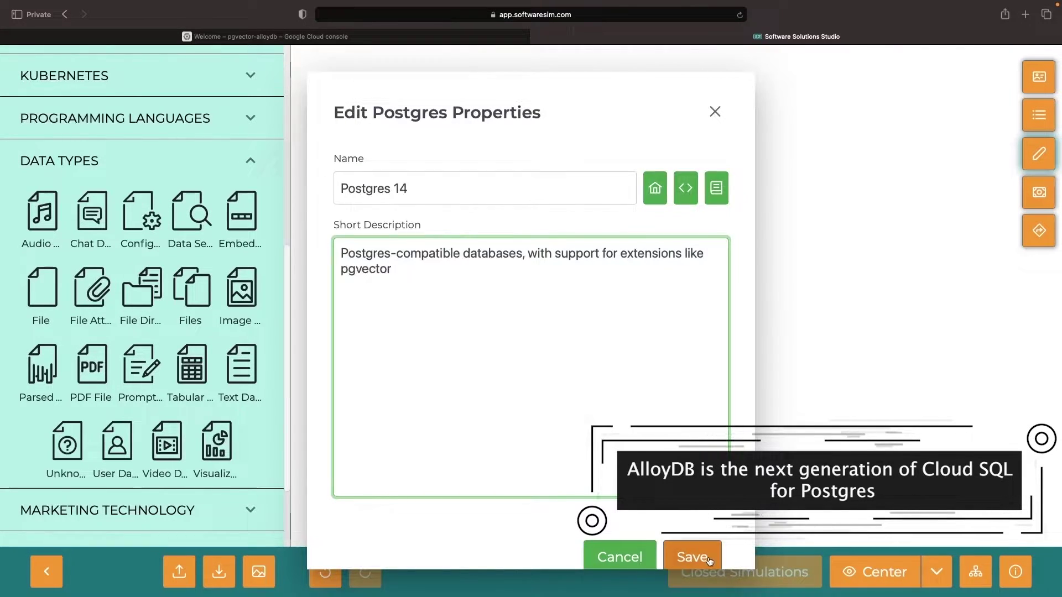
{"action": "left_click", "coordinate": [693, 557]}
Replace the trailing words of the AlloyDB node's description.
{"action": "double_click", "coordinate": [628, 407]}
{"action": "left_click", "coordinate": [531, 365]}
{"action": "type", "text": "Efficiently managing and scaling relational databases in distributed systems"}
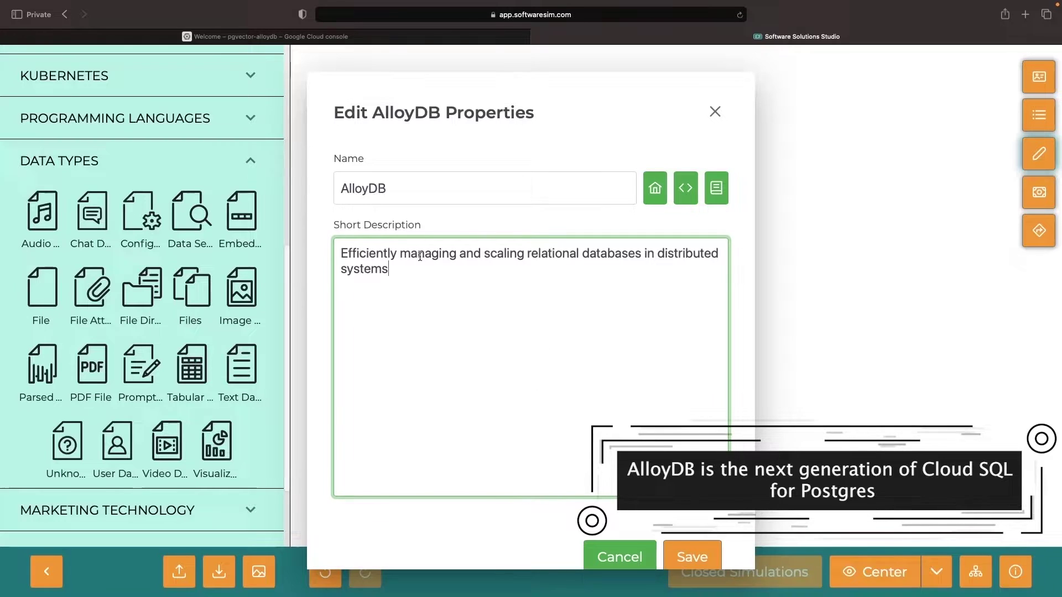
{"action": "left_click_drag", "start_coordinate": [644, 254], "coordinate": [389, 269]}
{"action": "type", "text": "(OPsostgres)"}
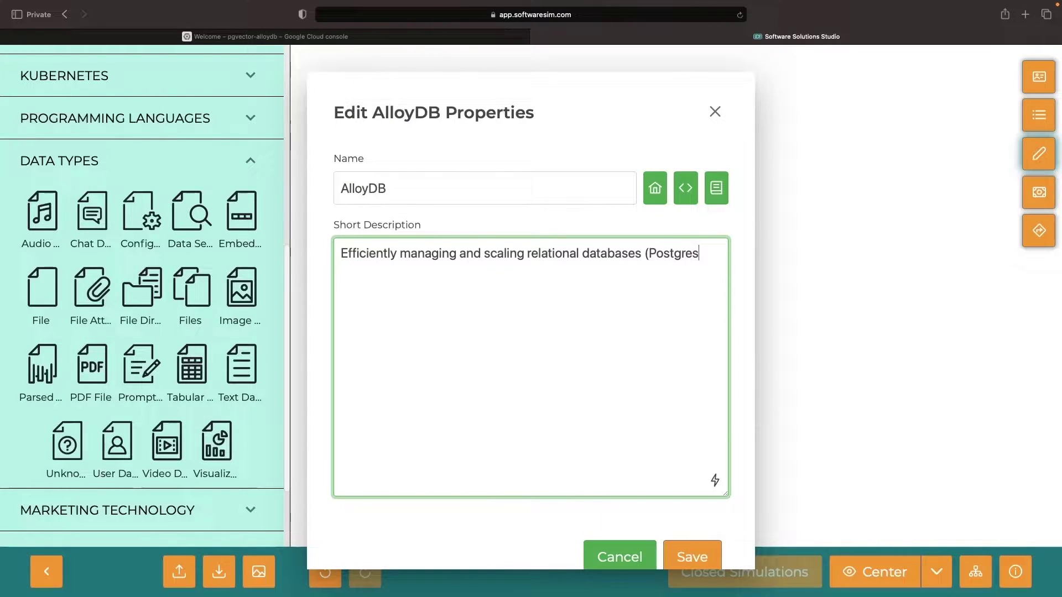
{"action": "left_click", "coordinate": [692, 557]}
{"action": "scroll", "coordinate": [141, 332], "scroll_direction": "down", "scroll_amount": 5}
Connect Vectors to Postgres 14 and align the boxes in a vertical column.
{"action": "left_click", "coordinate": [66, 337]}
{"action": "left_click_drag", "start_coordinate": [508, 224], "coordinate": [564, 259]}
{"action": "left_click_drag", "start_coordinate": [473, 181], "coordinate": [645, 182]}
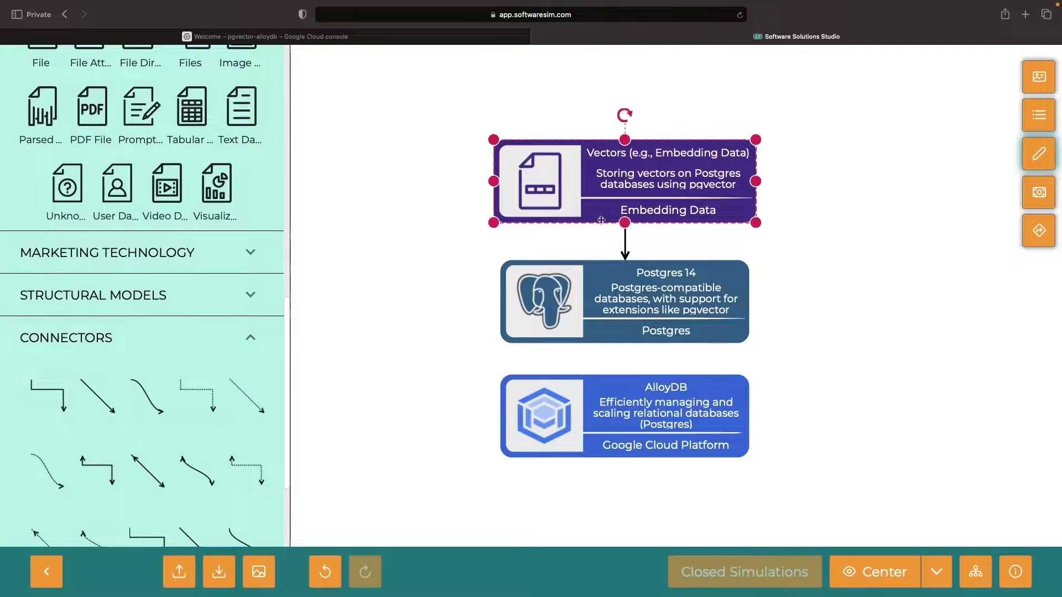
{"action": "left_click", "coordinate": [430, 299]}
{"action": "left_click_drag", "start_coordinate": [598, 313], "coordinate": [602, 312]}
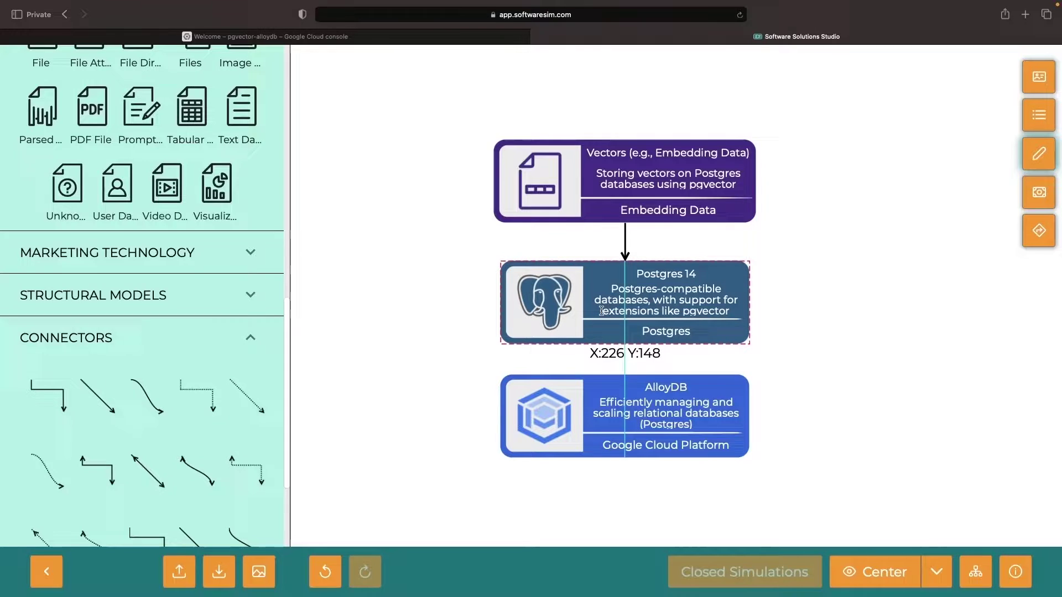
{"action": "left_click", "coordinate": [348, 373]}
Open the AlloyDB box's properties editor.
{"action": "left_click", "coordinate": [630, 415]}
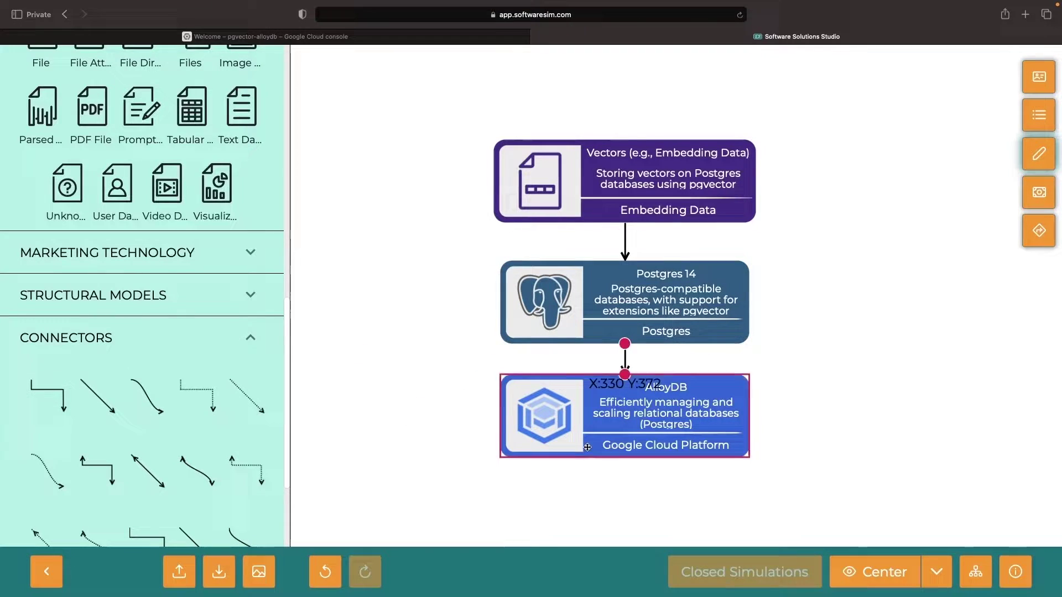
{"action": "left_click", "coordinate": [328, 353]}
{"action": "left_click", "coordinate": [639, 414]}
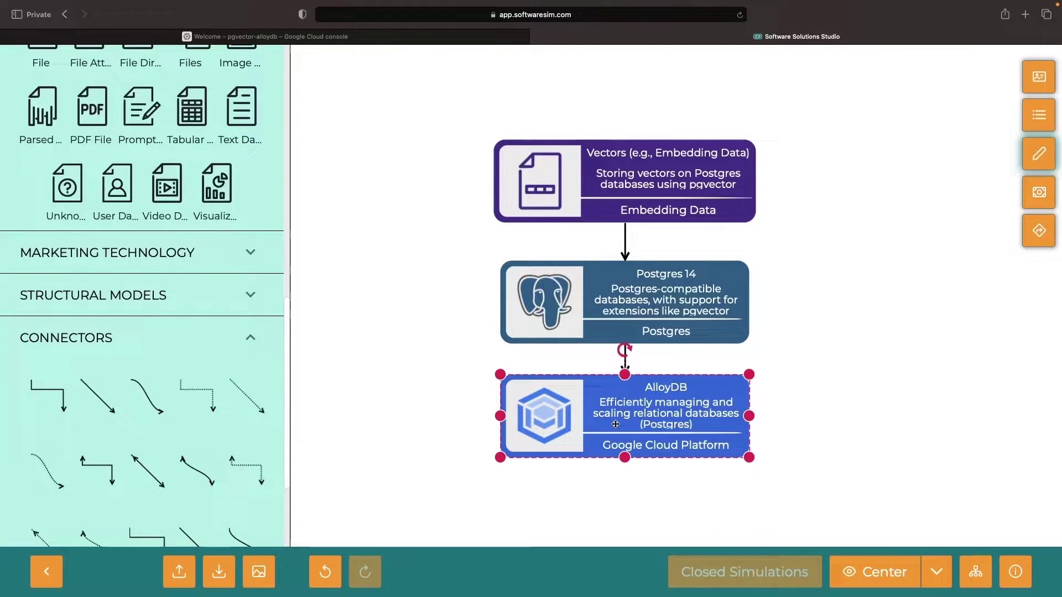
{"action": "right_click", "coordinate": [615, 425]}
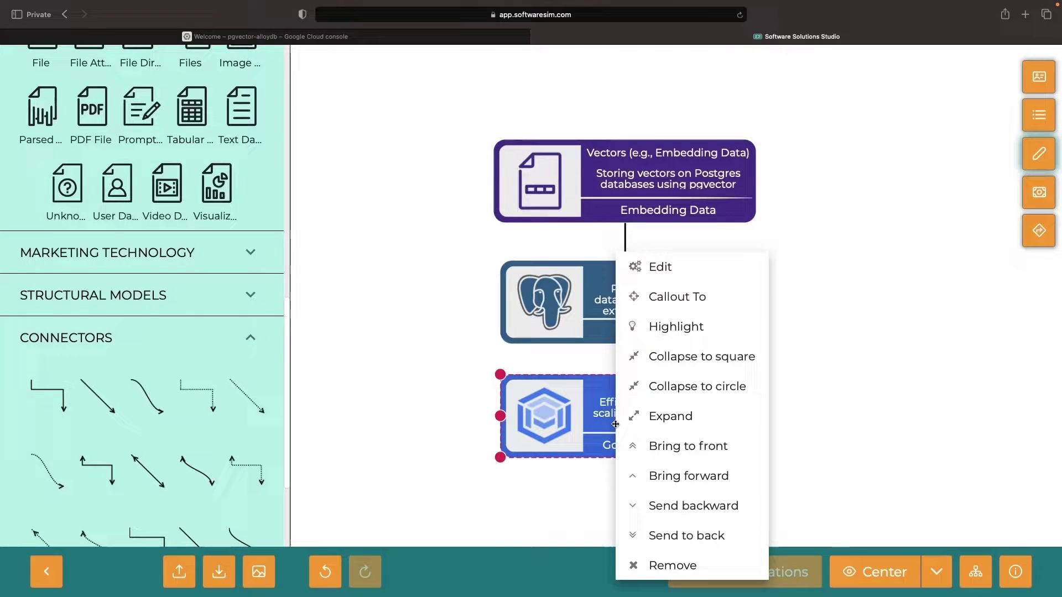
{"action": "left_click", "coordinate": [681, 267]}
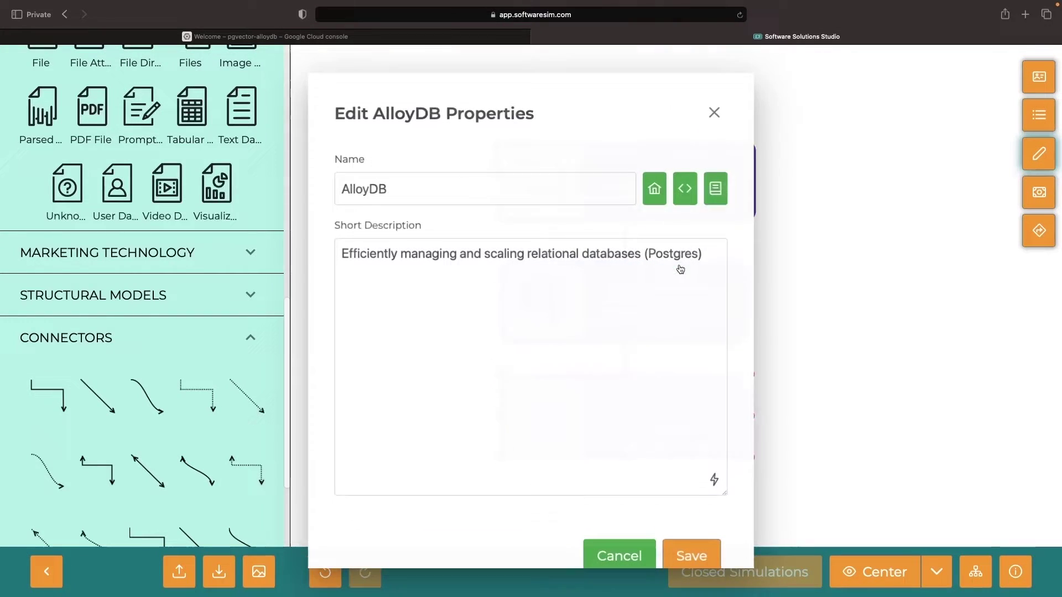
Open AlloyDB's homepage and highlight its 4x and 100x faster-than-PostgreSQL claims.
{"action": "left_click", "coordinate": [655, 188]}
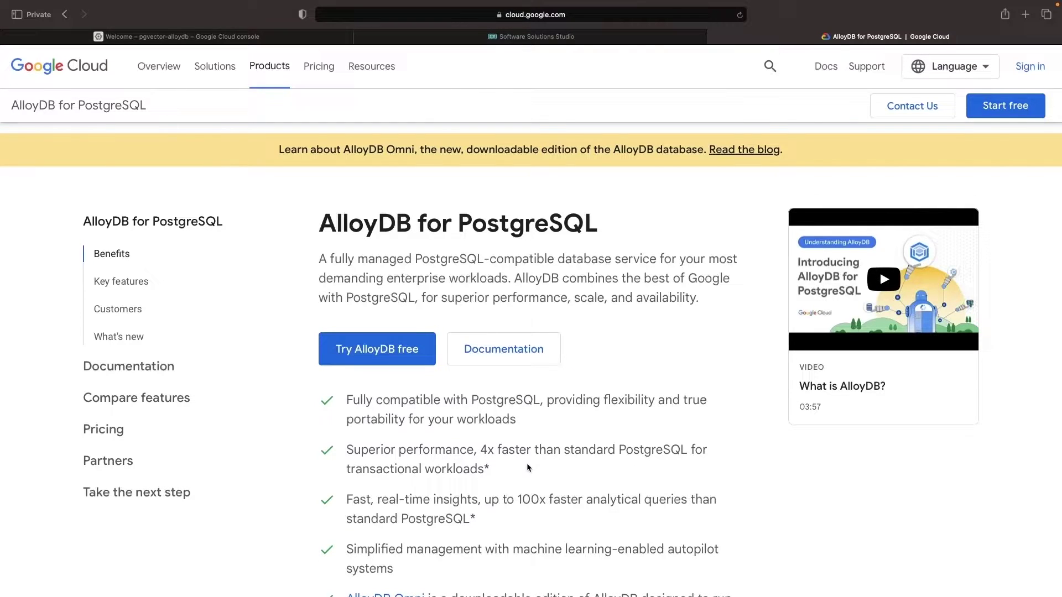
{"action": "scroll", "coordinate": [527, 463], "scroll_direction": "down", "scroll_amount": 3}
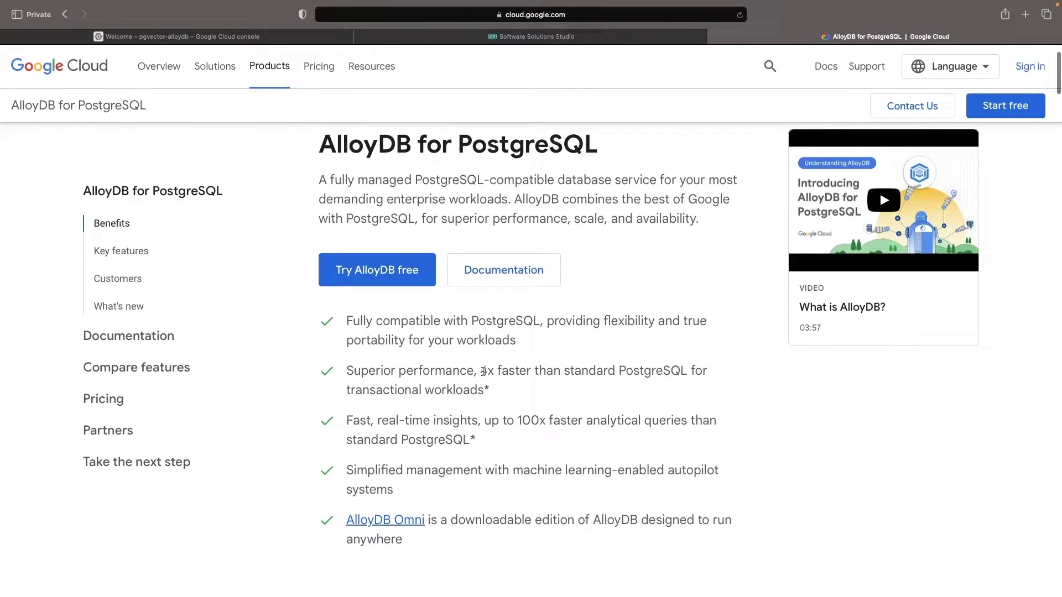
{"action": "left_click_drag", "start_coordinate": [530, 371], "coordinate": [683, 370]}
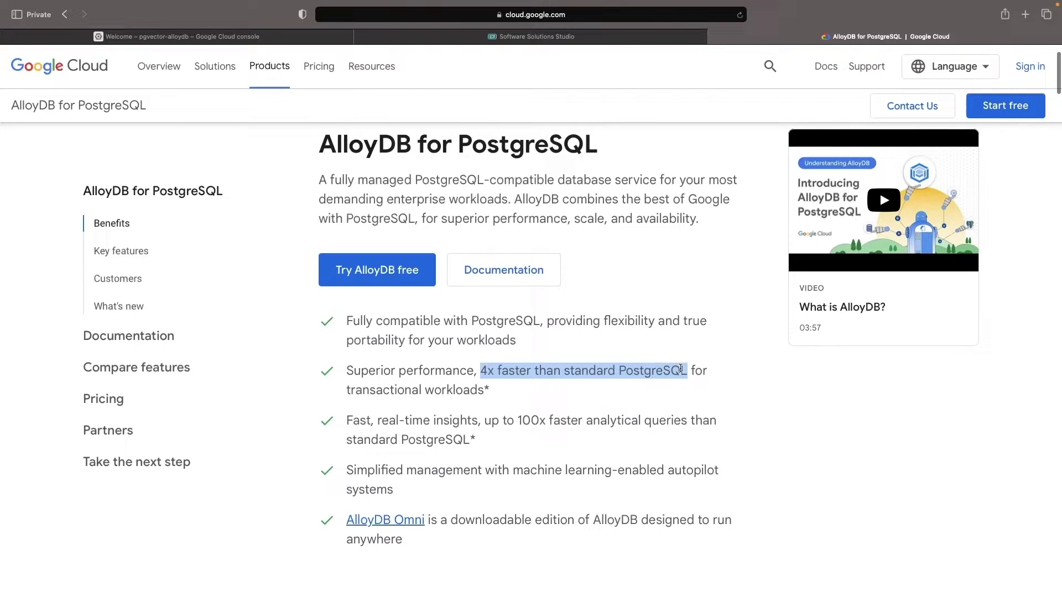
{"action": "left_click", "coordinate": [433, 388]}
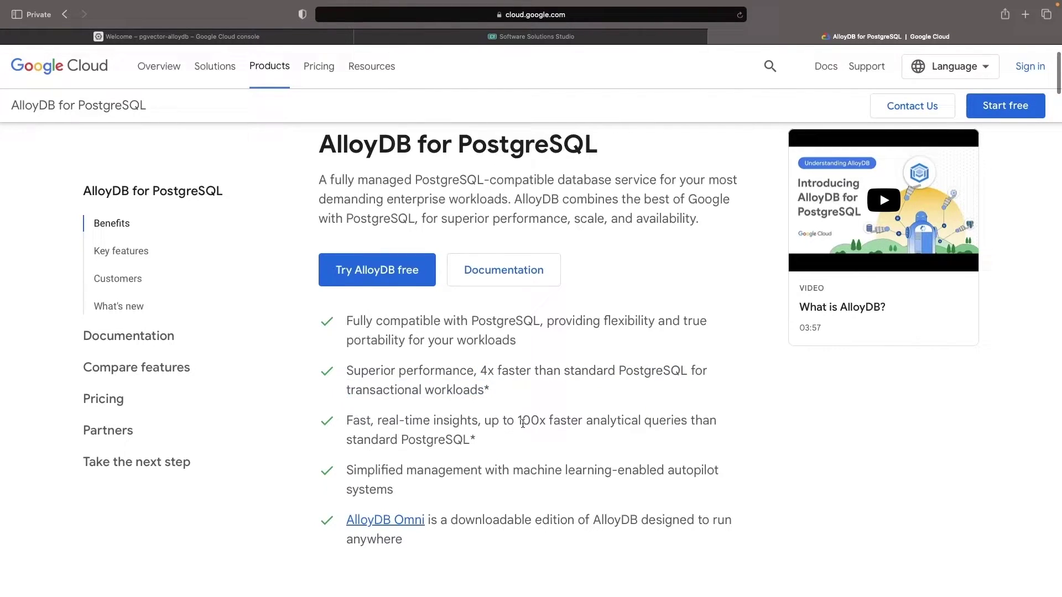
{"action": "left_click_drag", "start_coordinate": [532, 420], "coordinate": [655, 418]}
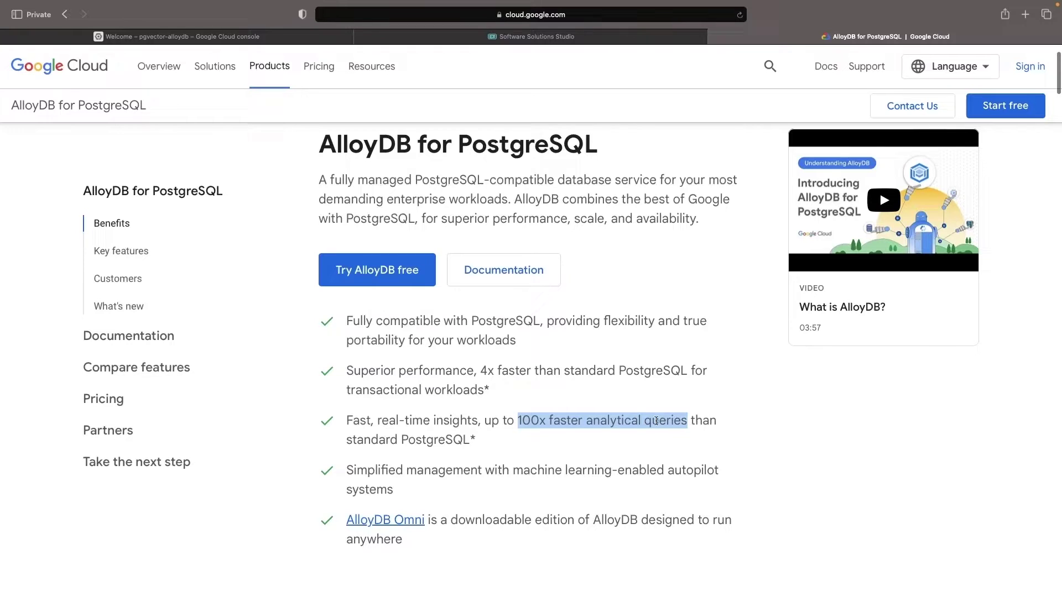
{"action": "left_click_drag", "start_coordinate": [472, 440], "coordinate": [364, 441]}
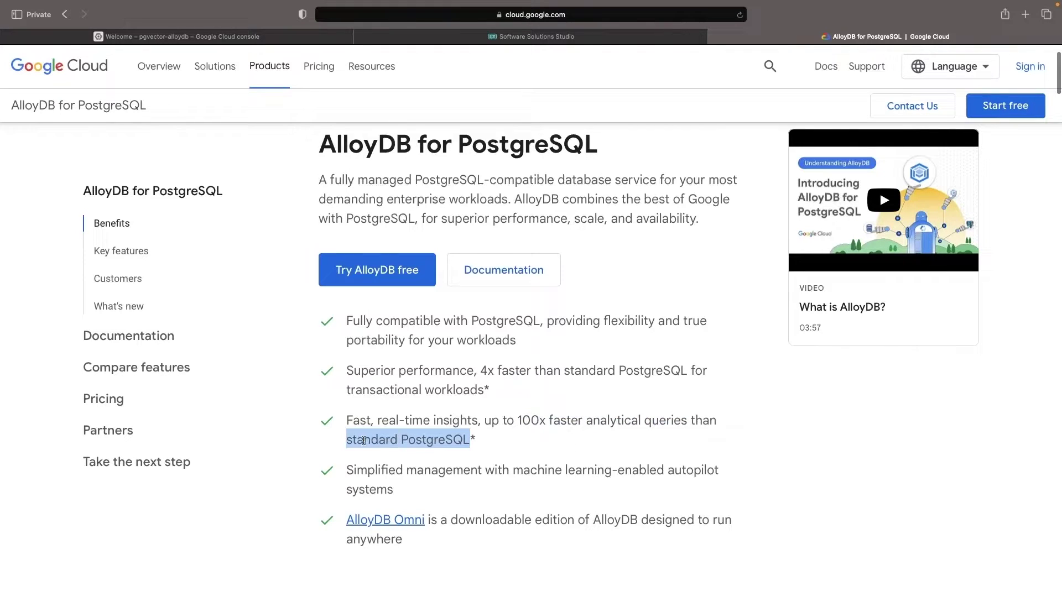
{"action": "left_click", "coordinate": [571, 425]}
Close the AlloyDB properties and add a described Python Script node left of the stack.
{"action": "left_click", "coordinate": [446, 41]}
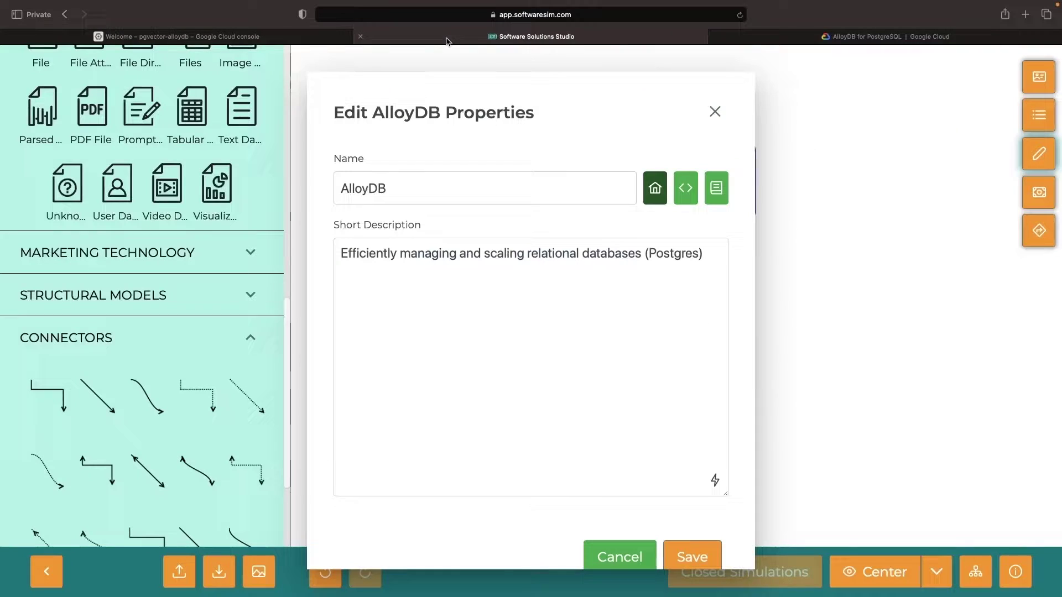
{"action": "left_click", "coordinate": [692, 557]}
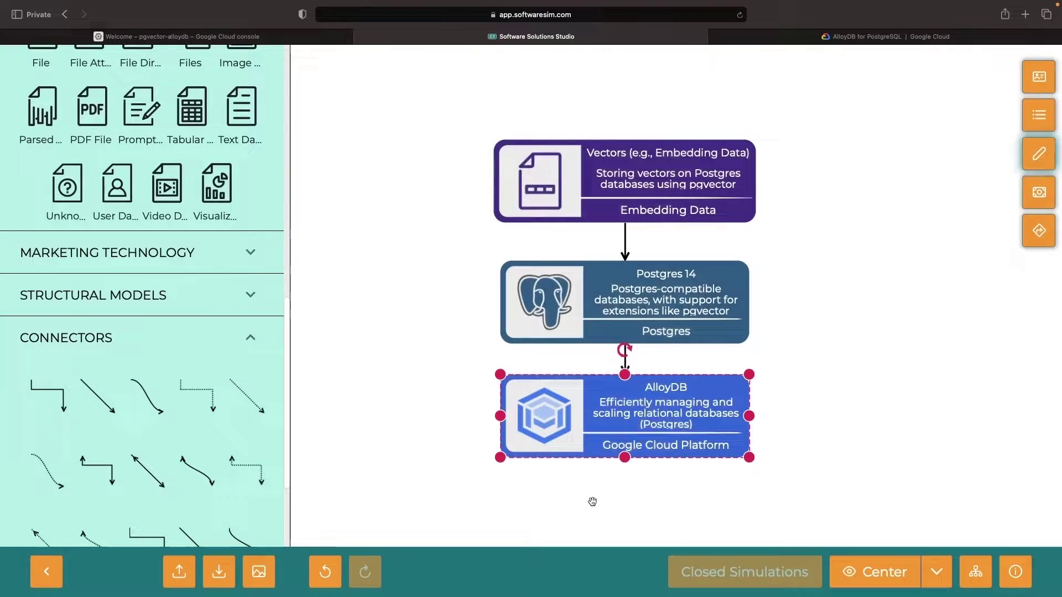
{"action": "left_click", "coordinate": [401, 354]}
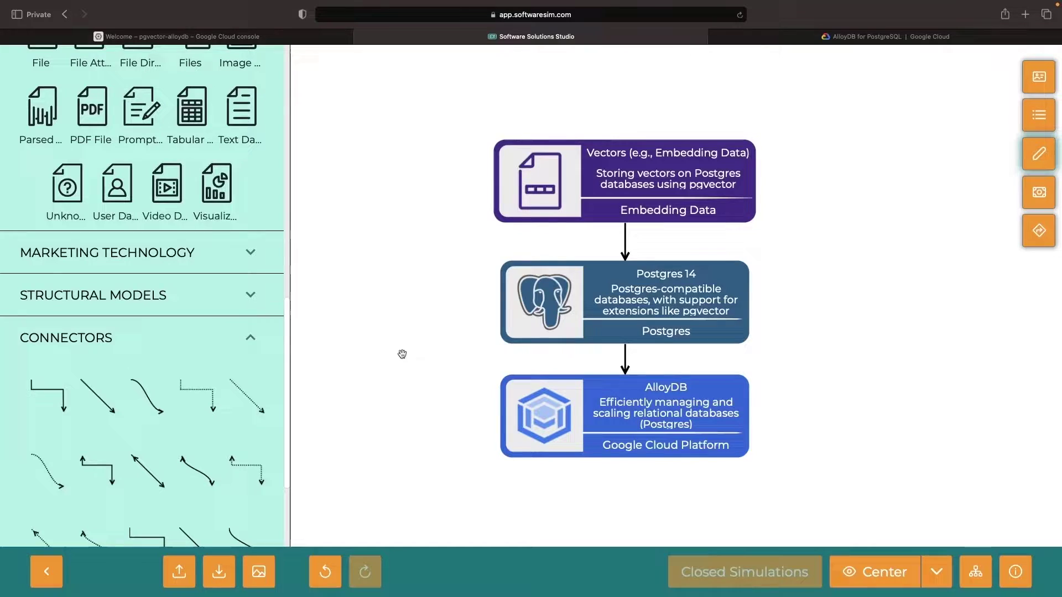
{"action": "scroll", "coordinate": [141, 249], "scroll_direction": "up", "scroll_amount": 5}
{"action": "triple_click", "coordinate": [83, 71]}
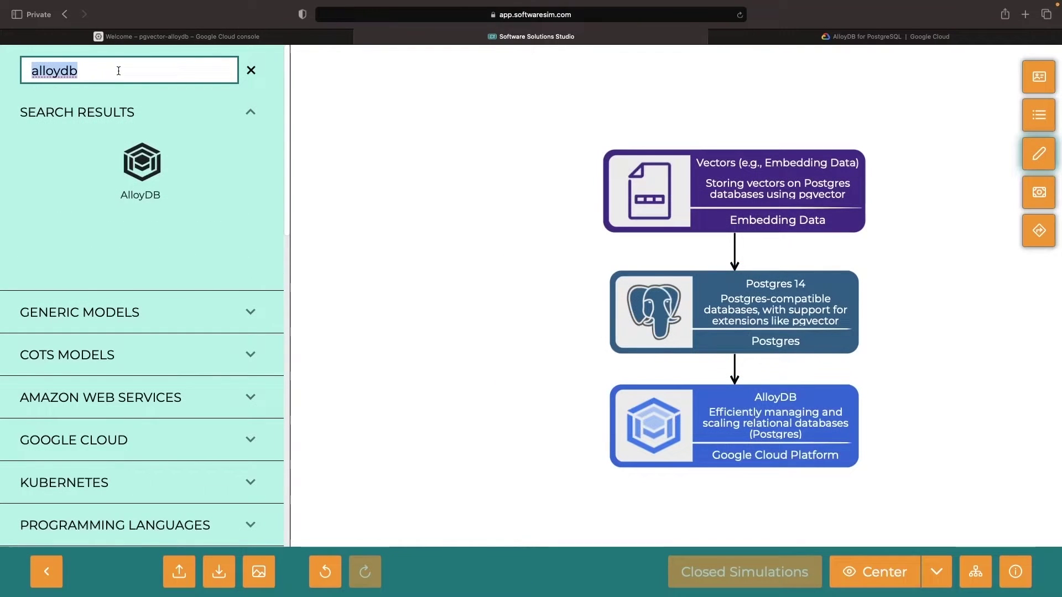
{"action": "type", "text": "ve"}
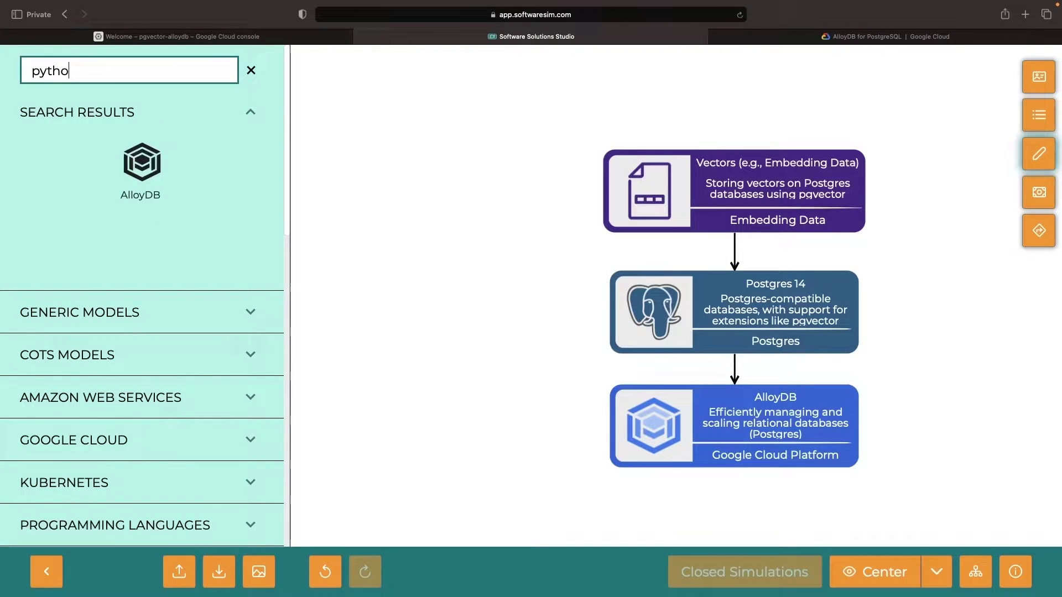
{"action": "left_click_drag", "start_coordinate": [140, 166], "coordinate": [414, 274]}
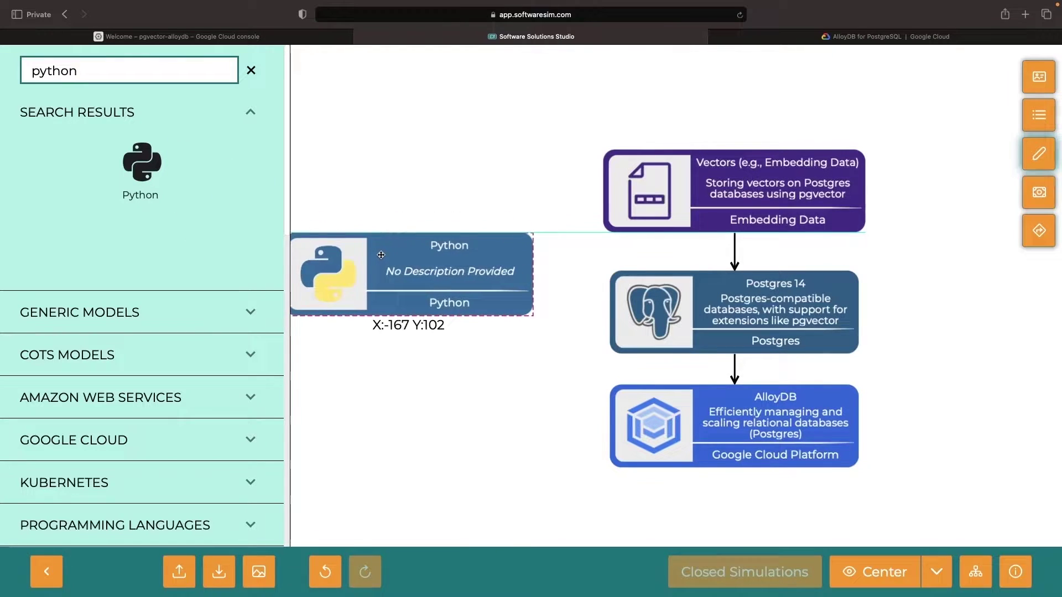
{"action": "left_click", "coordinate": [382, 378]}
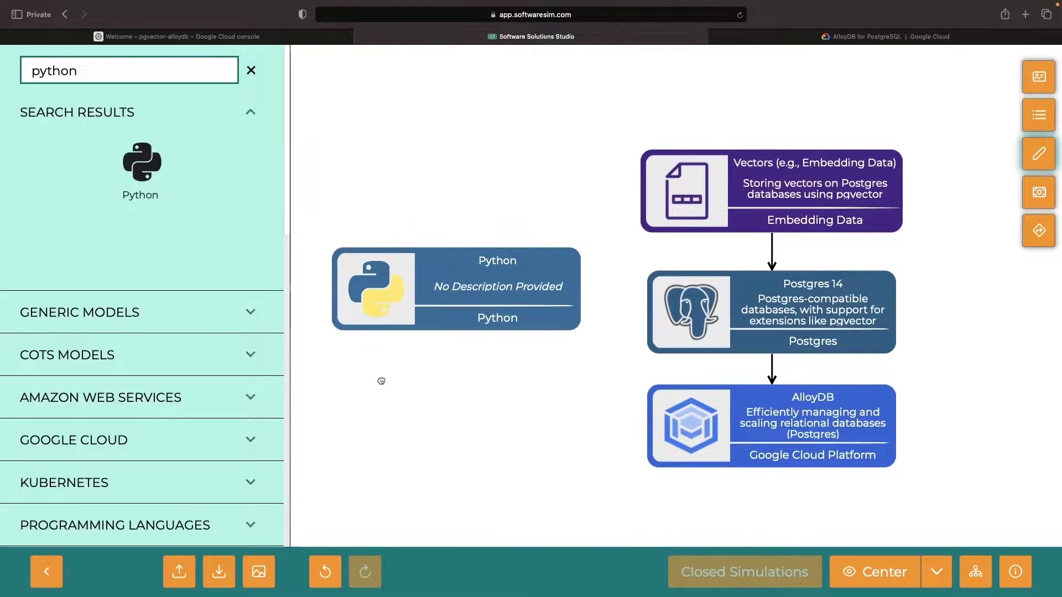
{"action": "right_click", "coordinate": [370, 286]}
{"action": "left_click", "coordinate": [407, 266]}
{"action": "left_click", "coordinate": [415, 188]}
{"action": "type", "text": "Script"}
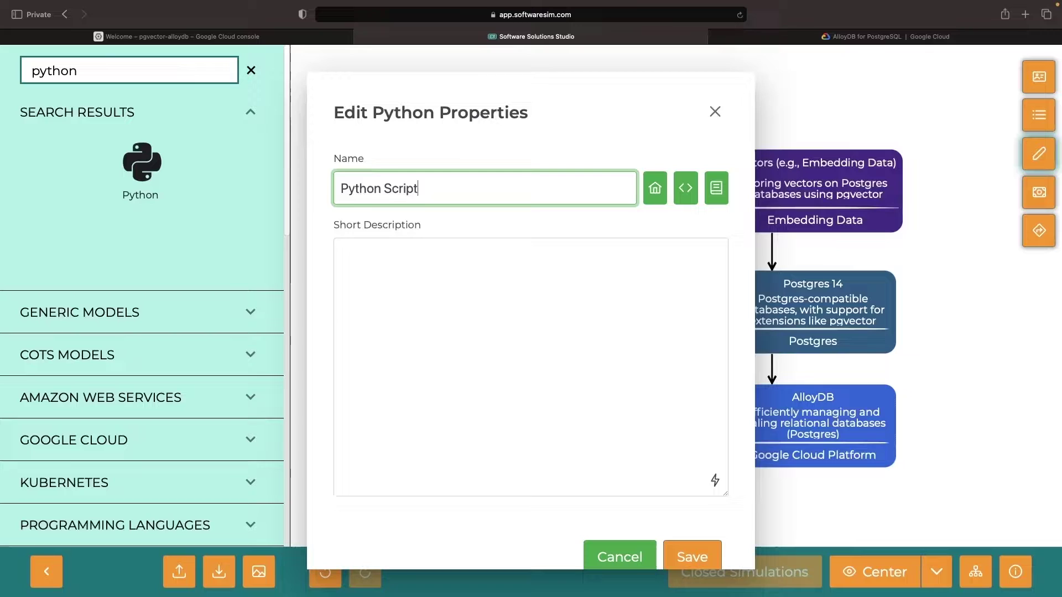
{"action": "key", "text": "Tab"}
{"action": "type", "text": "Script that "}
{"action": "type", "text": "embeddings"}
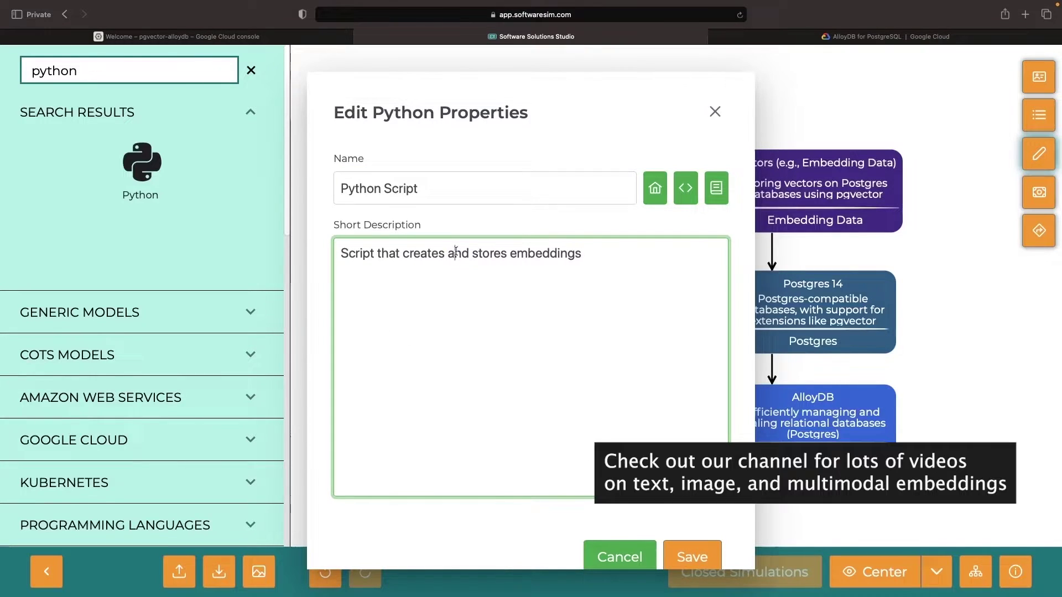
{"action": "type", "text": ", stores, and searches"}
{"action": "left_click", "coordinate": [691, 557]}
Add a Vertex AI Embeddings node below Python Script with its name and description.
{"action": "triple_click", "coordinate": [128, 71]}
{"action": "type", "text": "vec"}
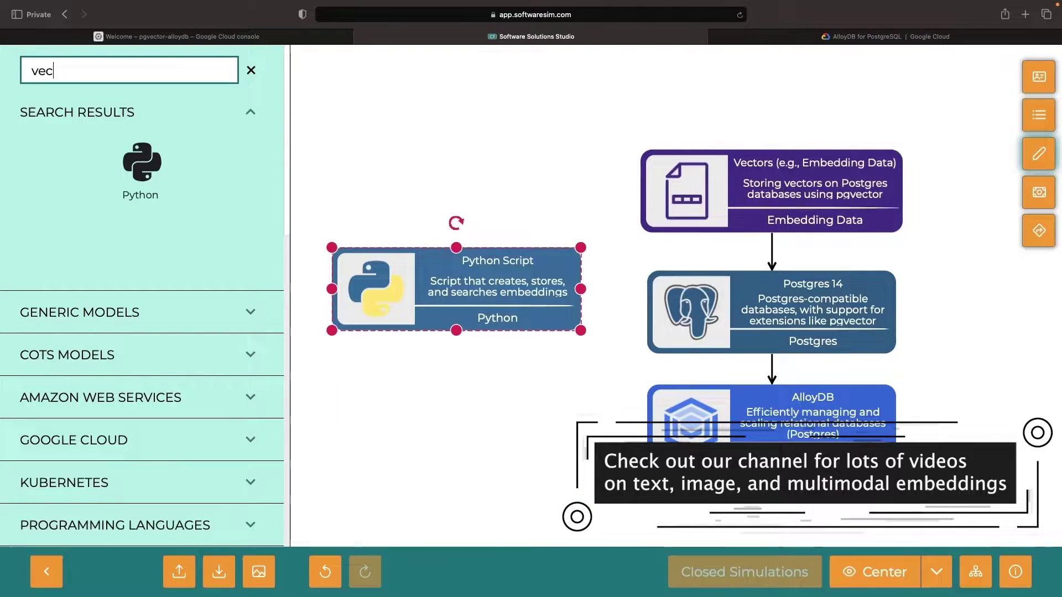
{"action": "type", "text": "rtex"}
{"action": "left_click_drag", "start_coordinate": [141, 166], "coordinate": [398, 395]}
{"action": "right_click", "coordinate": [440, 365]}
{"action": "left_click", "coordinate": [481, 266]}
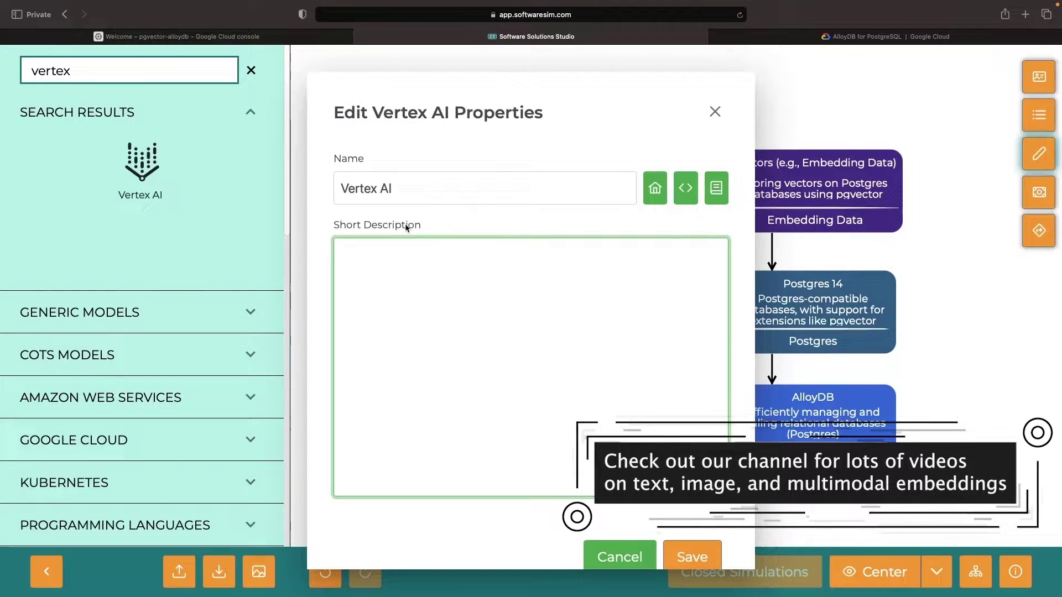
{"action": "type", "text": " Embeddings APIs"}
{"action": "key", "text": "Tab"}
{"action": "type", "text": "APIs to generate embed"}
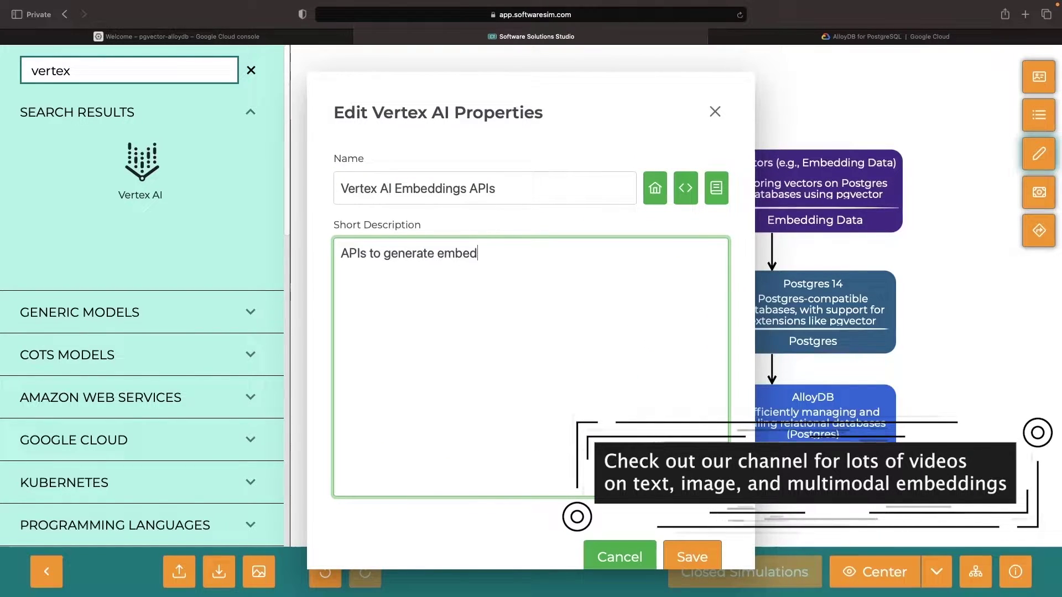
{"action": "type", "text": "dings (e.g., text, images, or multimodal)"}
{"action": "left_click", "coordinate": [692, 557]}
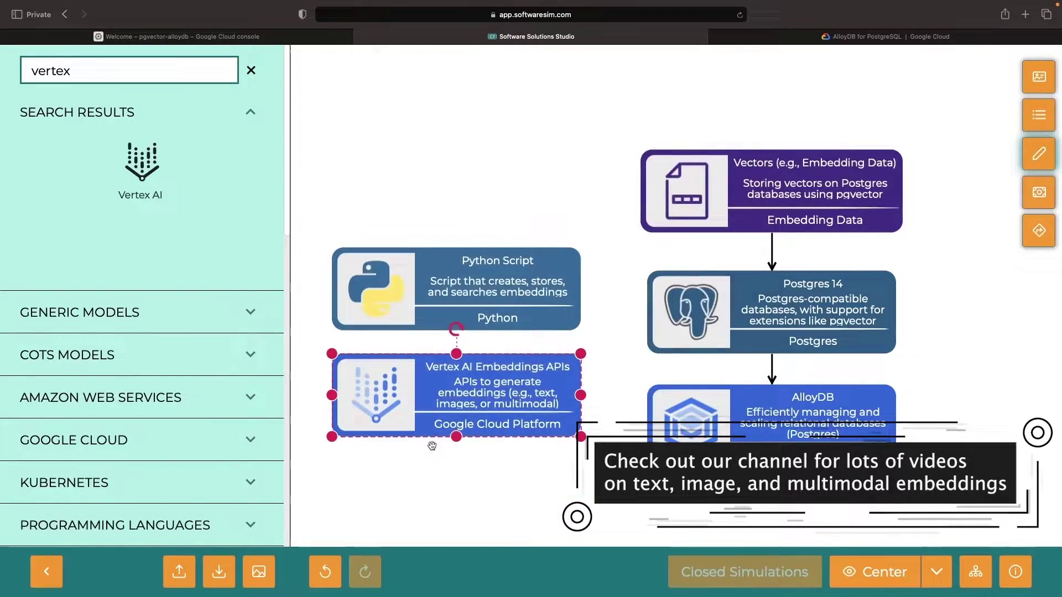
{"action": "scroll", "coordinate": [142, 332], "scroll_direction": "down", "scroll_amount": 5}
Link Python Script to the Postgres 14 node with a connector.
{"action": "left_click", "coordinate": [65, 299]}
{"action": "left_click_drag", "start_coordinate": [540, 245], "coordinate": [692, 312]}
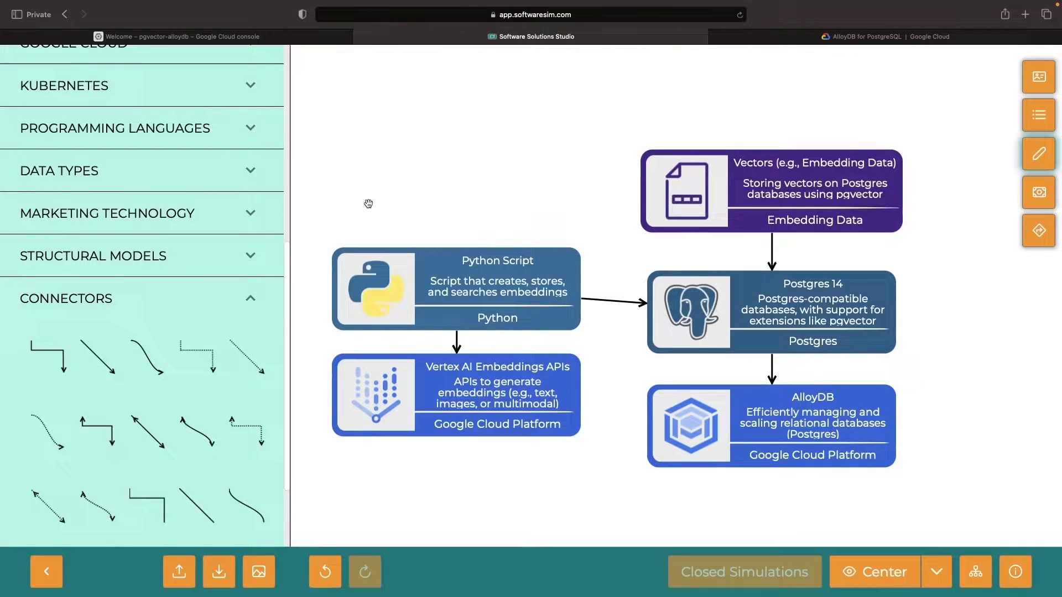
{"action": "left_click", "coordinate": [191, 35]}
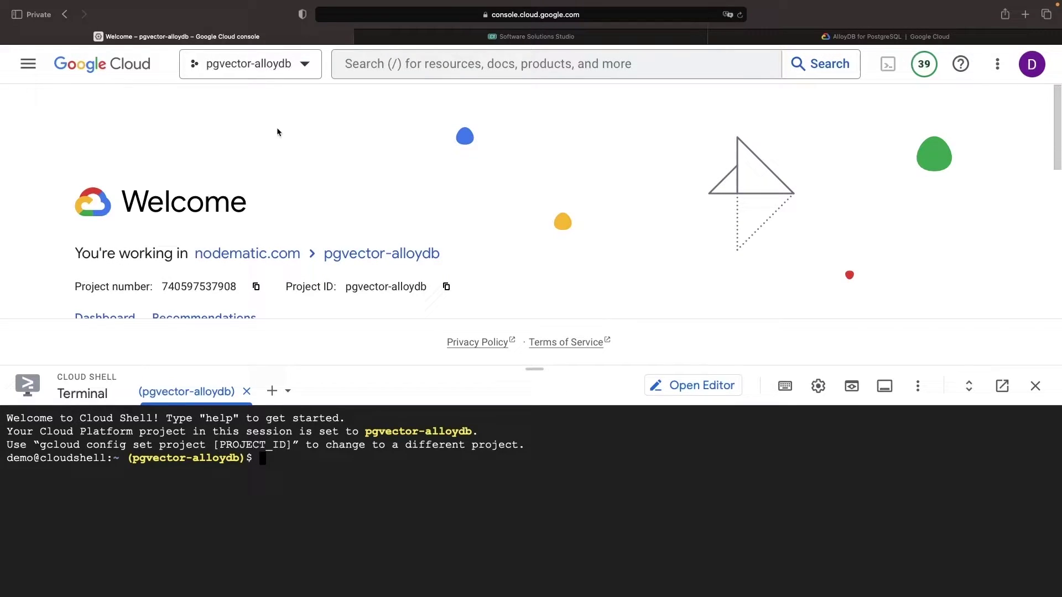
Enable the AlloyDB API and its required APIs, then begin a new cluster.
{"action": "left_click", "coordinate": [387, 64]}
{"action": "type", "text": "alloydb"}
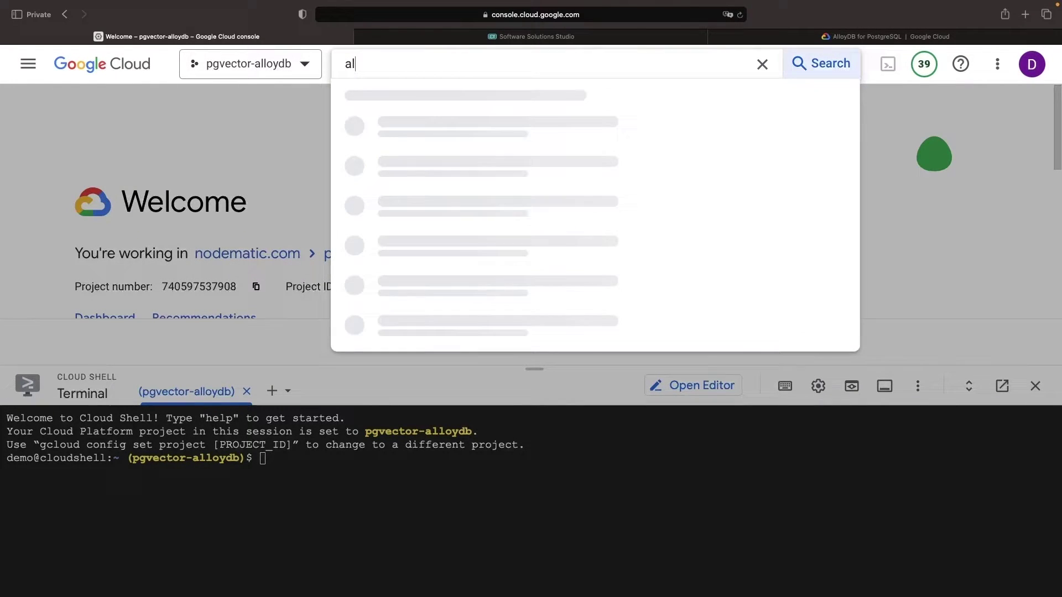
{"action": "left_click", "coordinate": [409, 171]}
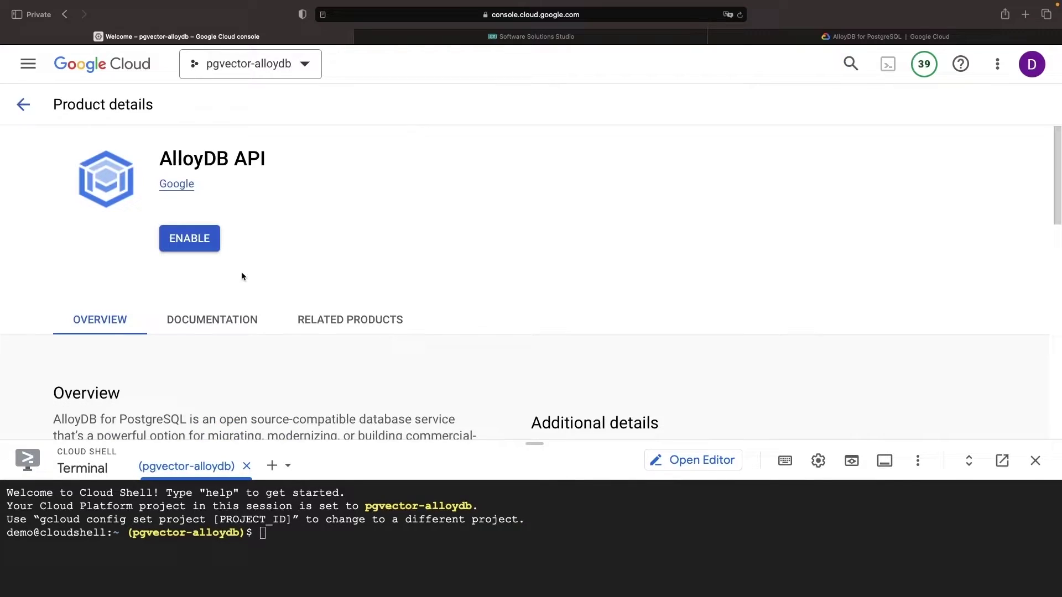
{"action": "left_click", "coordinate": [190, 237]}
{"action": "left_click", "coordinate": [240, 103]}
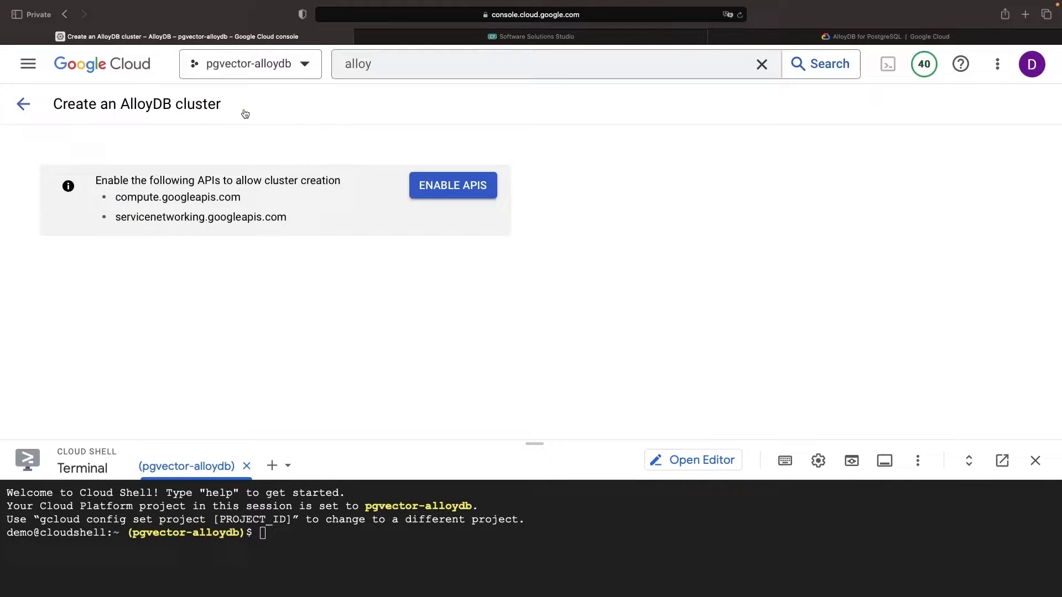
{"action": "left_click", "coordinate": [452, 184]}
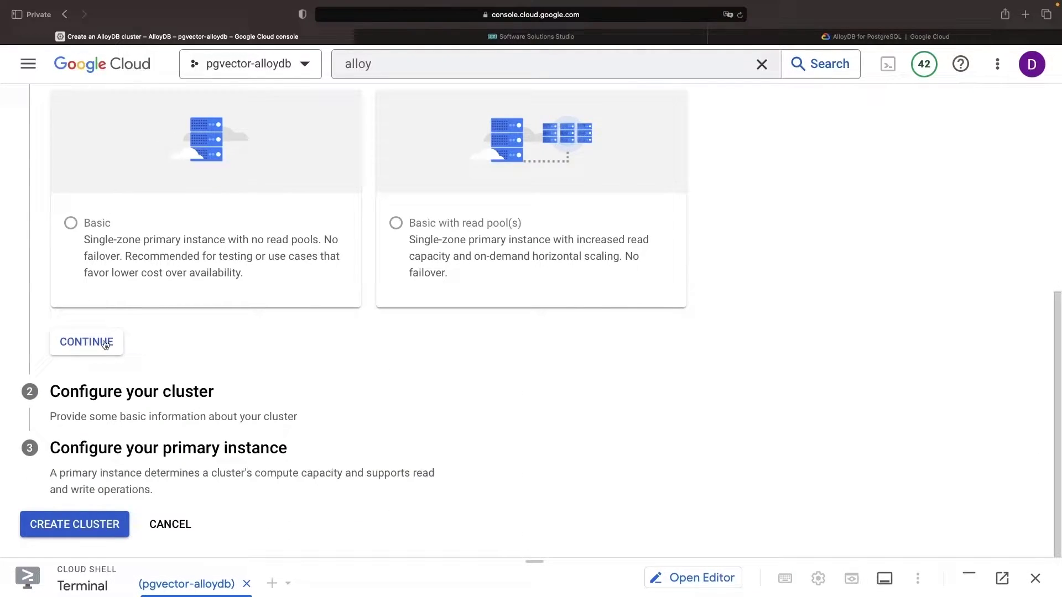
{"action": "left_click", "coordinate": [103, 343]}
Enter cluster ID pgvector-alloydb, generate a password, and paste it into the diagram summary.
{"action": "left_click", "coordinate": [247, 343]}
{"action": "type", "text": "pgvector-alloydb"}
{"action": "left_click", "coordinate": [403, 407]}
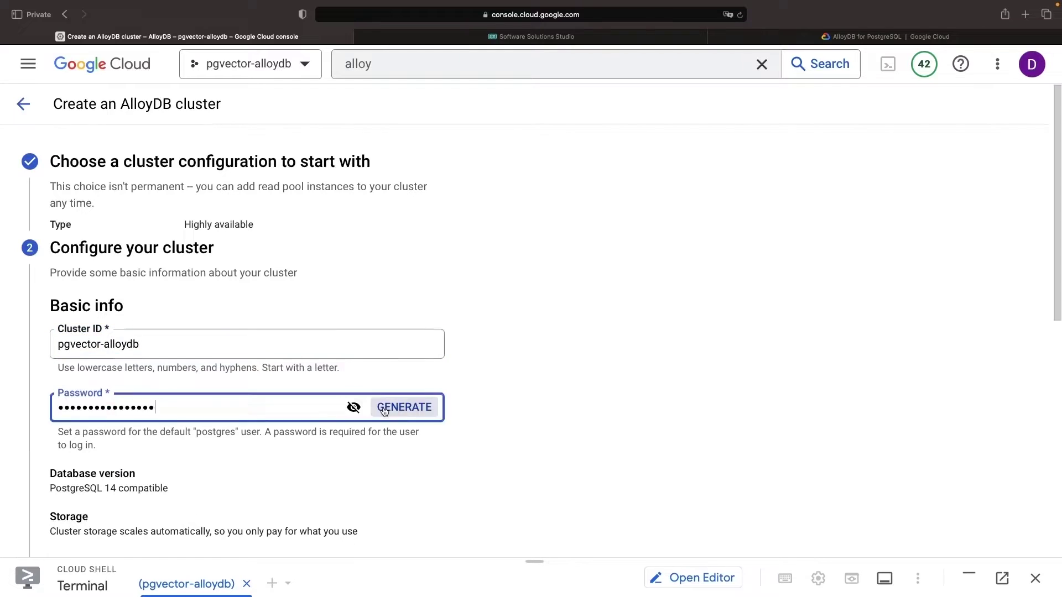
{"action": "left_click", "coordinate": [492, 42]}
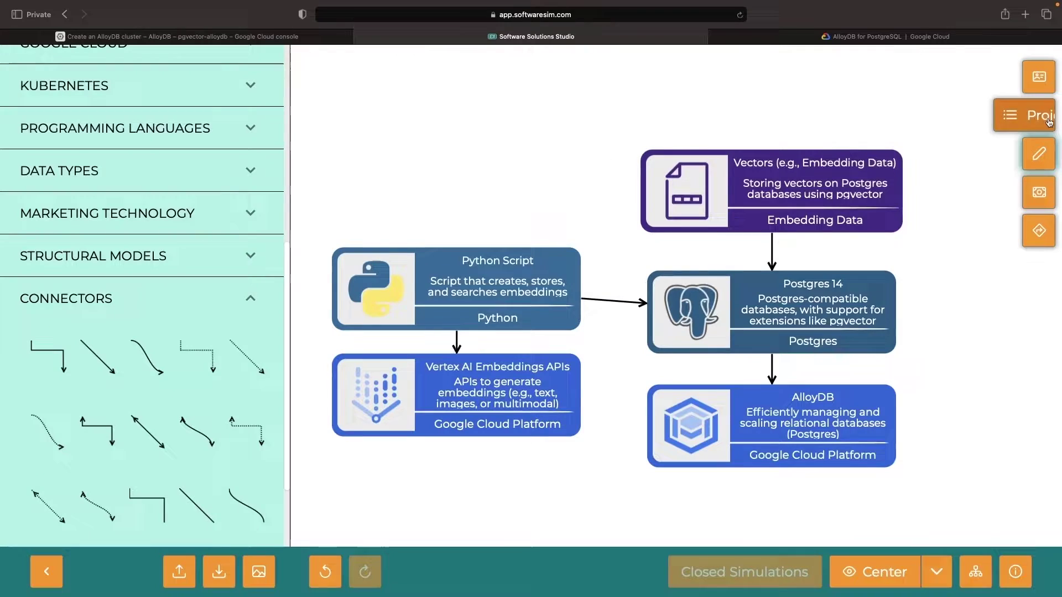
{"action": "left_click", "coordinate": [1038, 153]}
{"action": "left_click", "coordinate": [441, 285]}
{"action": "key", "text": "ctrl+v"}
{"action": "left_click", "coordinate": [339, 183]}
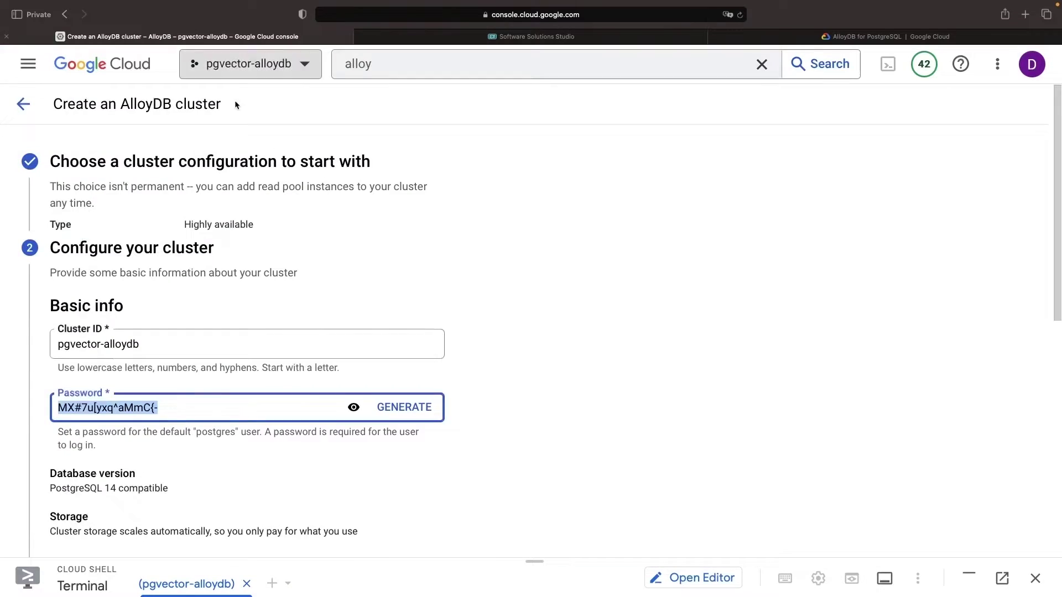
Keep PostgreSQL 14 compatibility, choose the default network, and begin private services access setup.
{"action": "left_click", "coordinate": [100, 281]}
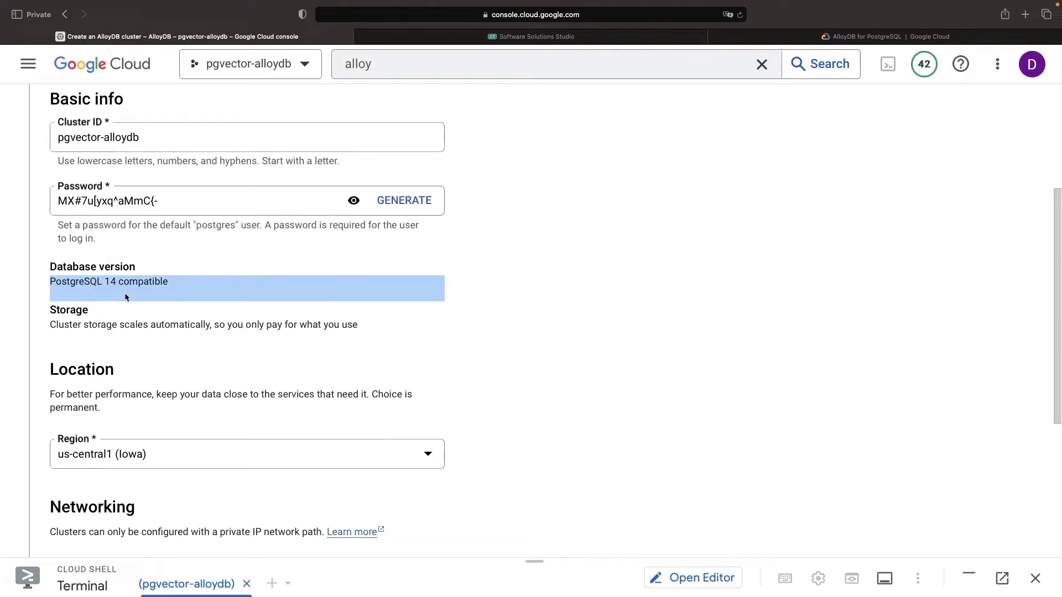
{"action": "scroll", "coordinate": [277, 379], "scroll_direction": "down", "scroll_amount": 3}
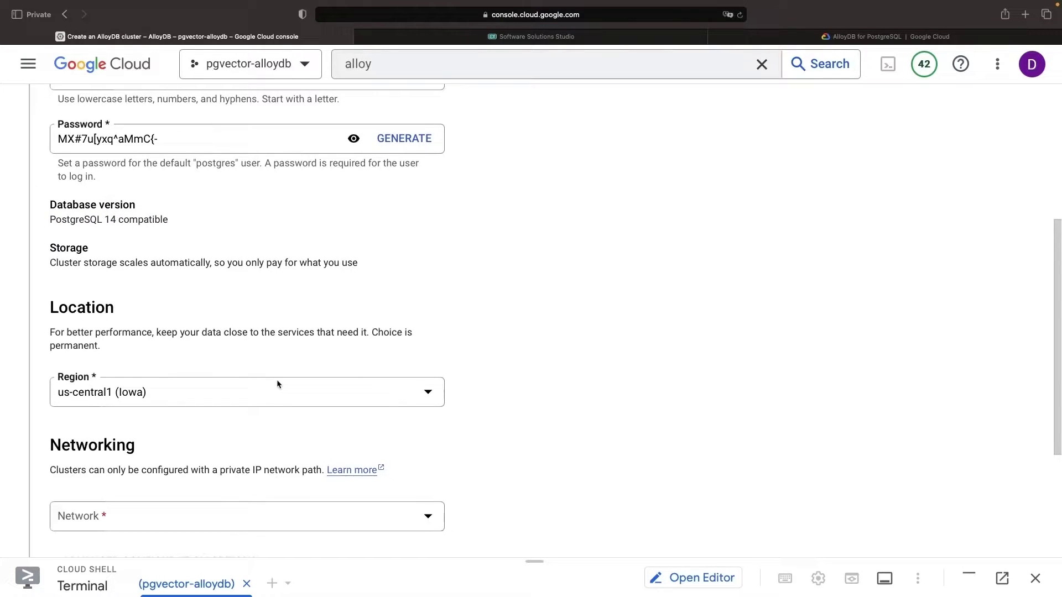
{"action": "left_click", "coordinate": [247, 436]}
{"action": "left_click", "coordinate": [171, 496]}
{"action": "left_click", "coordinate": [137, 476]}
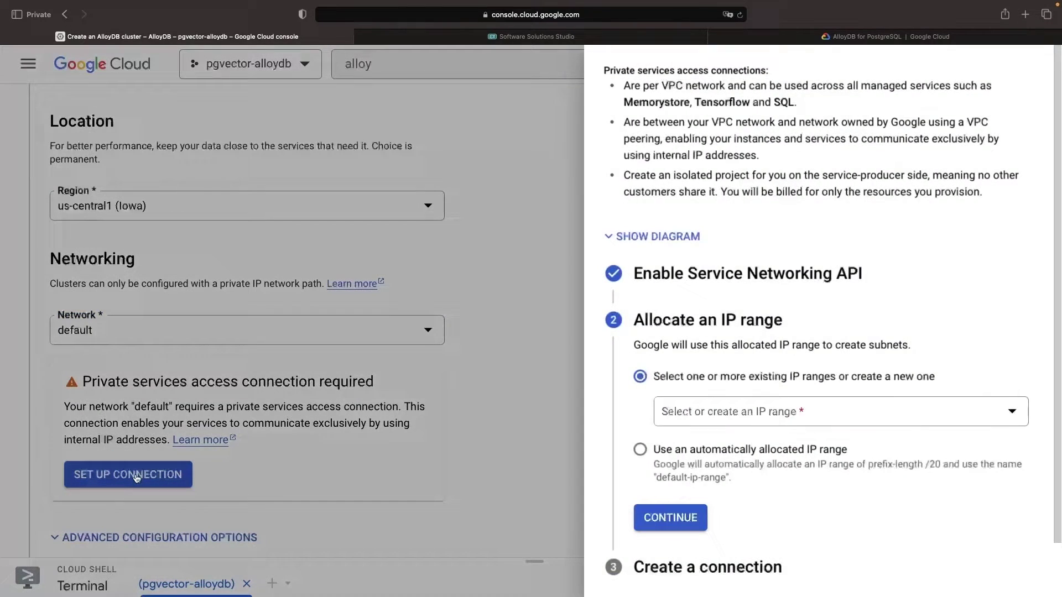
Create the private services connection using an automatically allocated IP range.
{"action": "left_click", "coordinate": [696, 448]}
{"action": "scroll", "coordinate": [695, 513], "scroll_direction": "down", "scroll_amount": 1}
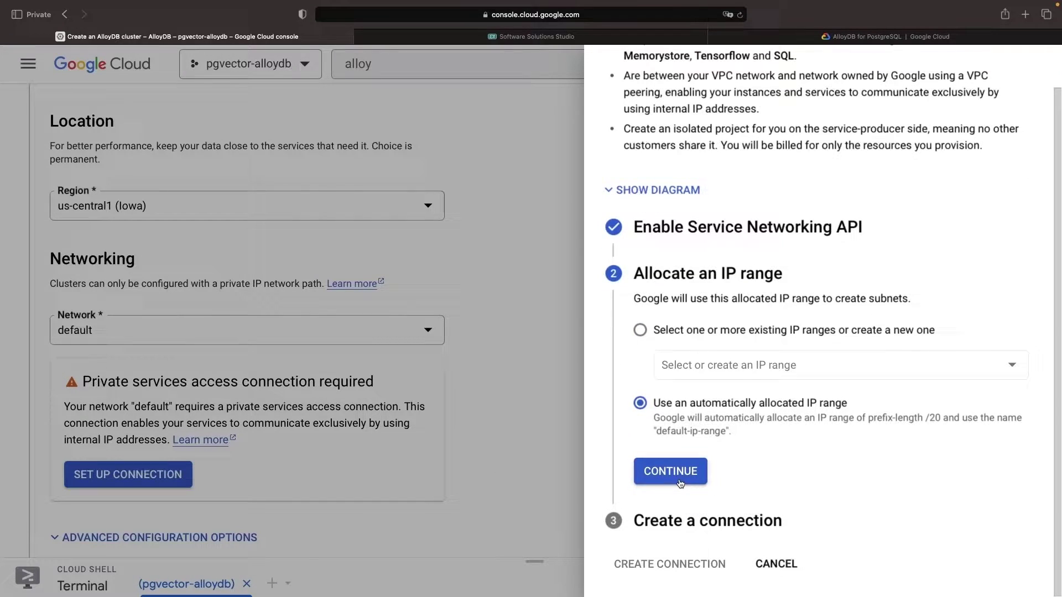
{"action": "left_click", "coordinate": [670, 472]}
{"action": "left_click", "coordinate": [670, 516]}
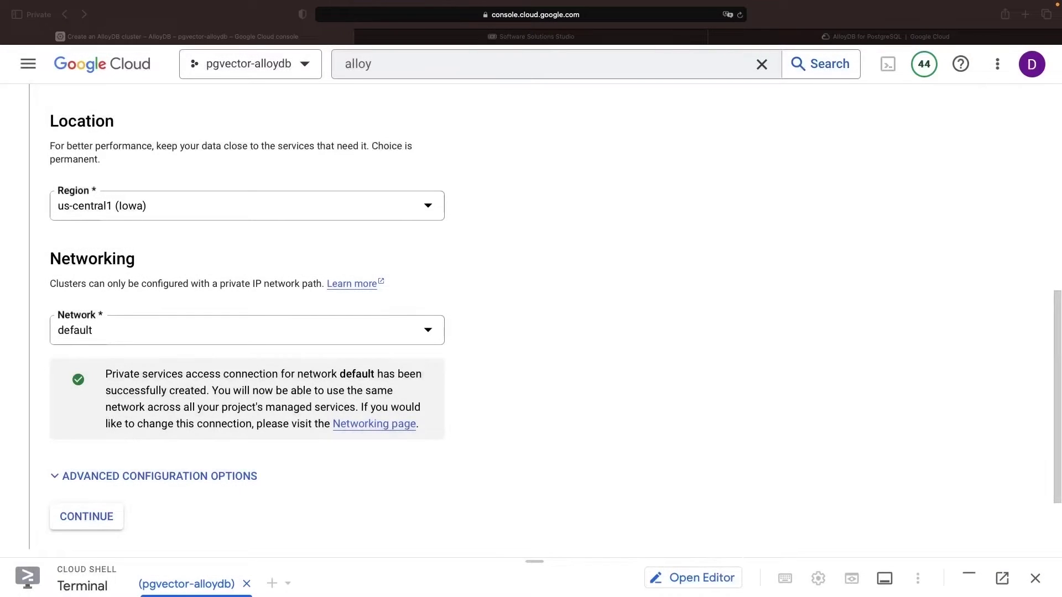
Name the primary instance pgvector-alloydb and choose the 2 vCPU, 16 GB machine type.
{"action": "left_click", "coordinate": [86, 516]}
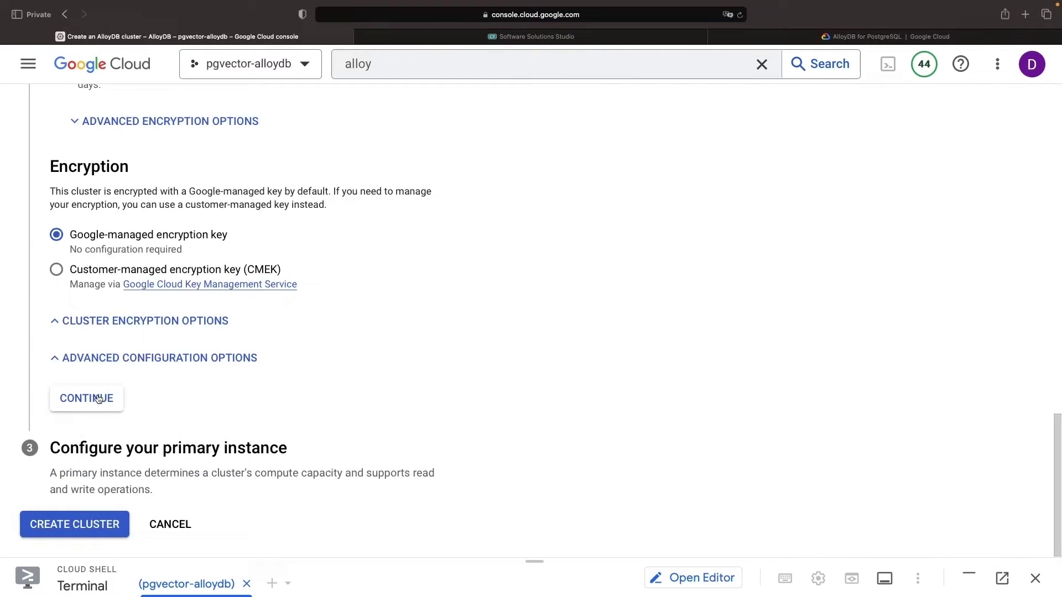
{"action": "left_click", "coordinate": [106, 281]}
{"action": "type", "text": "pgvector-alloydb"}
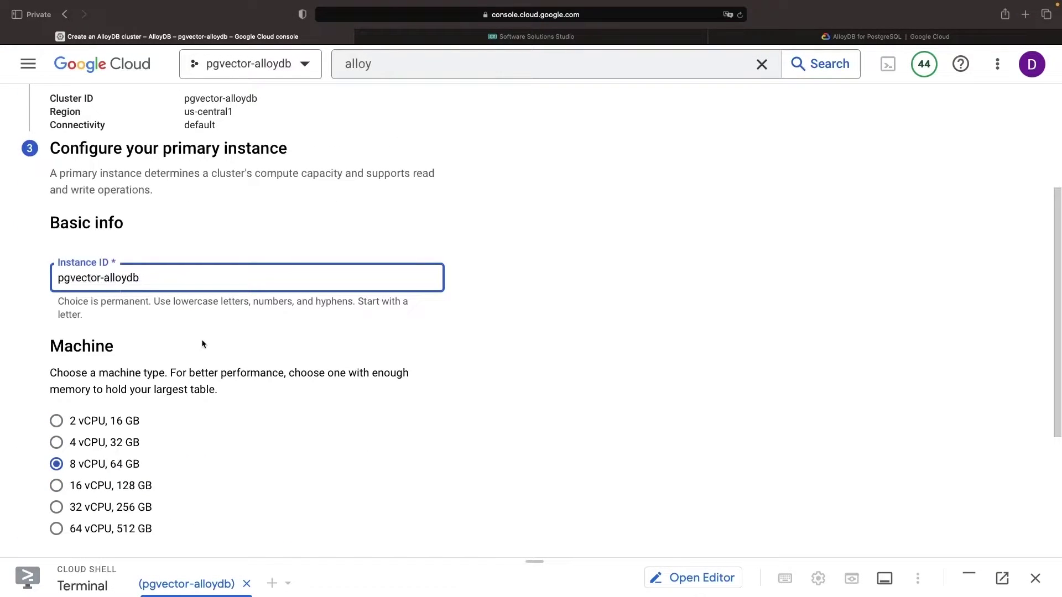
{"action": "scroll", "coordinate": [201, 339], "scroll_direction": "down", "scroll_amount": 2}
{"action": "left_click", "coordinate": [102, 325]}
{"action": "scroll", "coordinate": [226, 351], "scroll_direction": "down", "scroll_amount": 3}
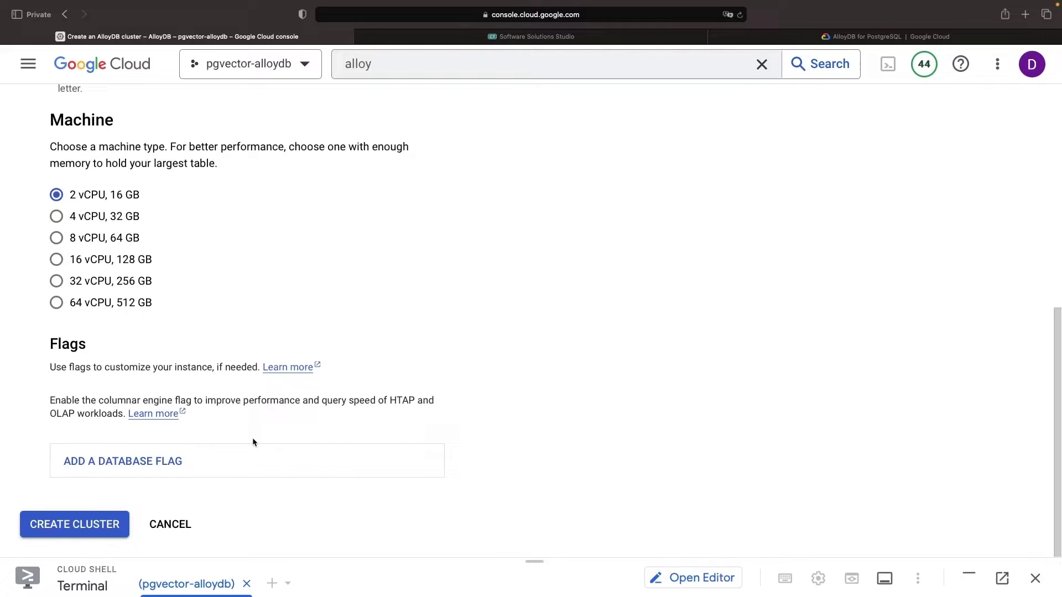
Create the pgvector-alloydb cluster and enlarge the Cloud Shell terminal panel.
{"action": "left_click", "coordinate": [92, 524]}
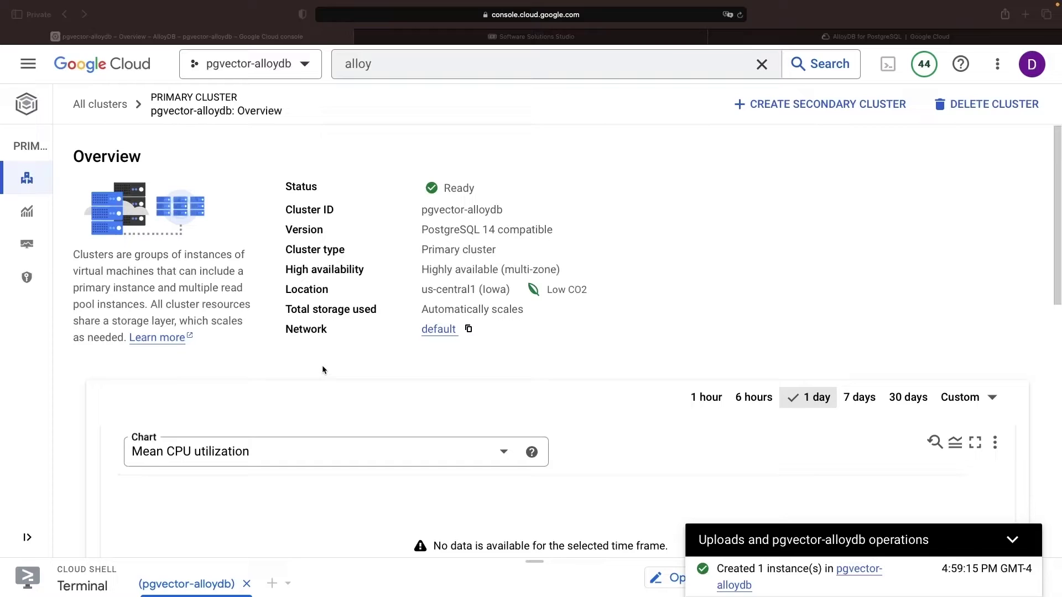
{"action": "scroll", "coordinate": [377, 350], "scroll_direction": "down", "scroll_amount": 5}
{"action": "scroll", "coordinate": [377, 350], "scroll_direction": "down", "scroll_amount": 3}
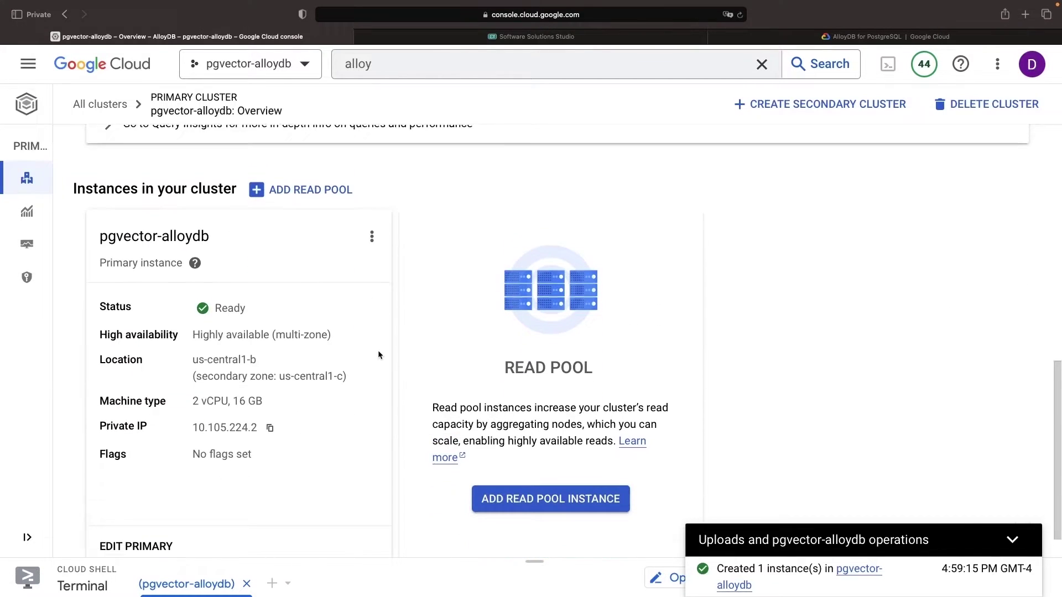
{"action": "scroll", "coordinate": [378, 350], "scroll_direction": "down", "scroll_amount": 1}
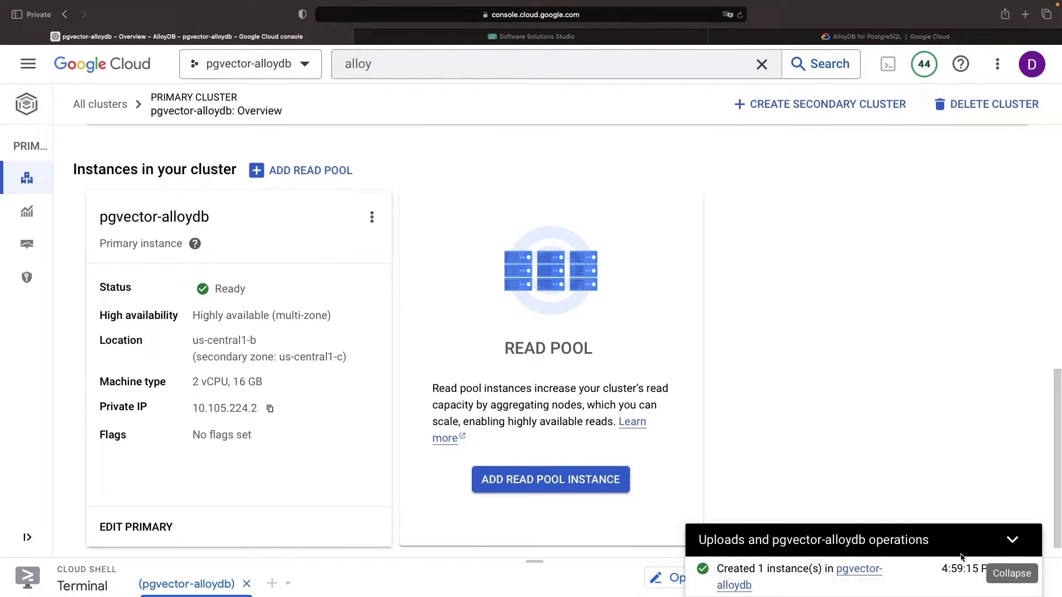
{"action": "mouse_move", "coordinate": [863, 576]}
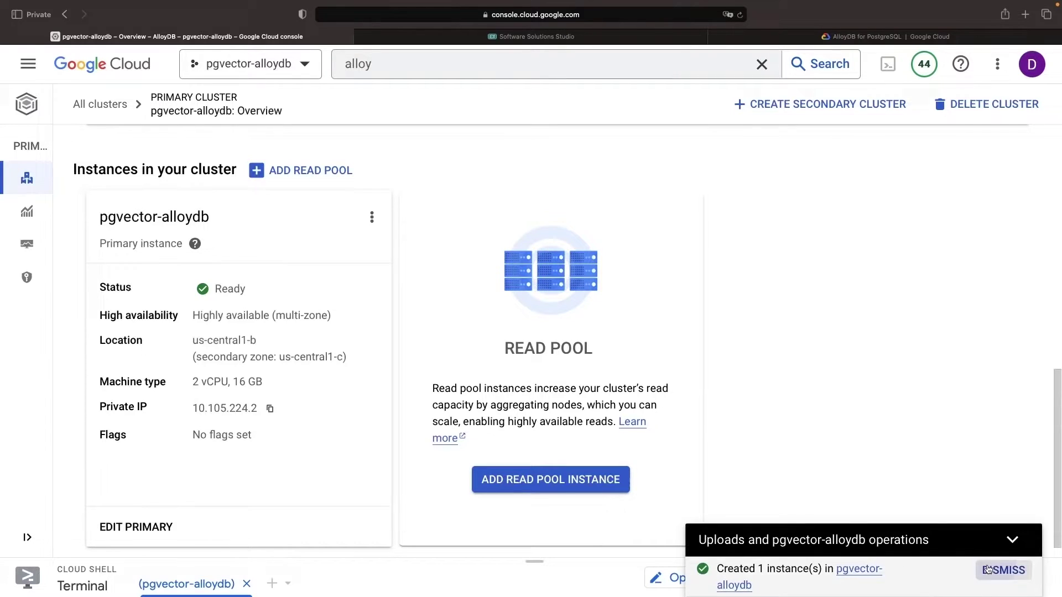
{"action": "left_click", "coordinate": [999, 570]}
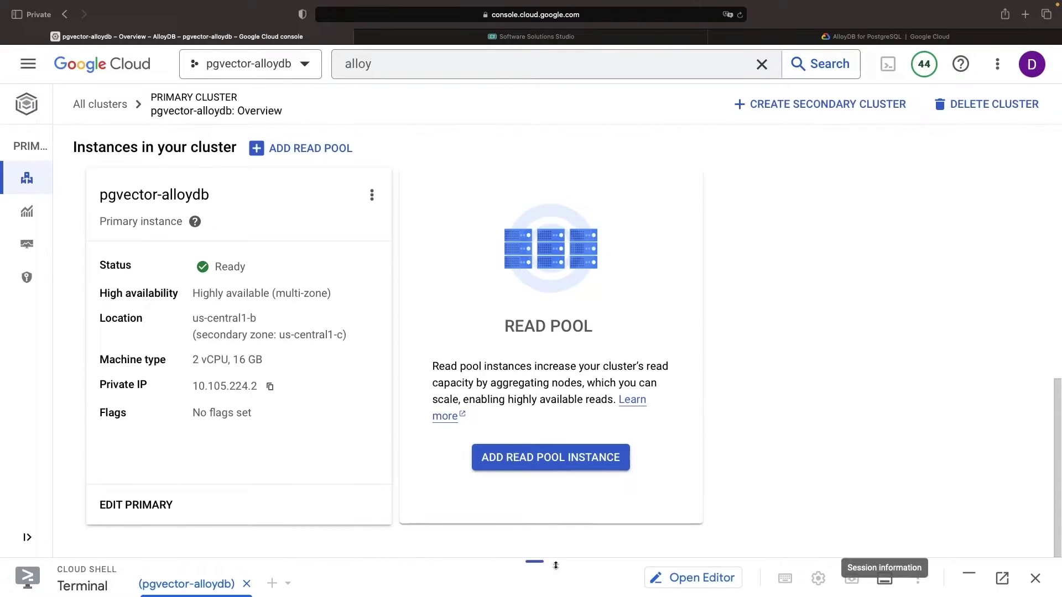
{"action": "left_click_drag", "start_coordinate": [543, 561], "coordinate": [547, 438]}
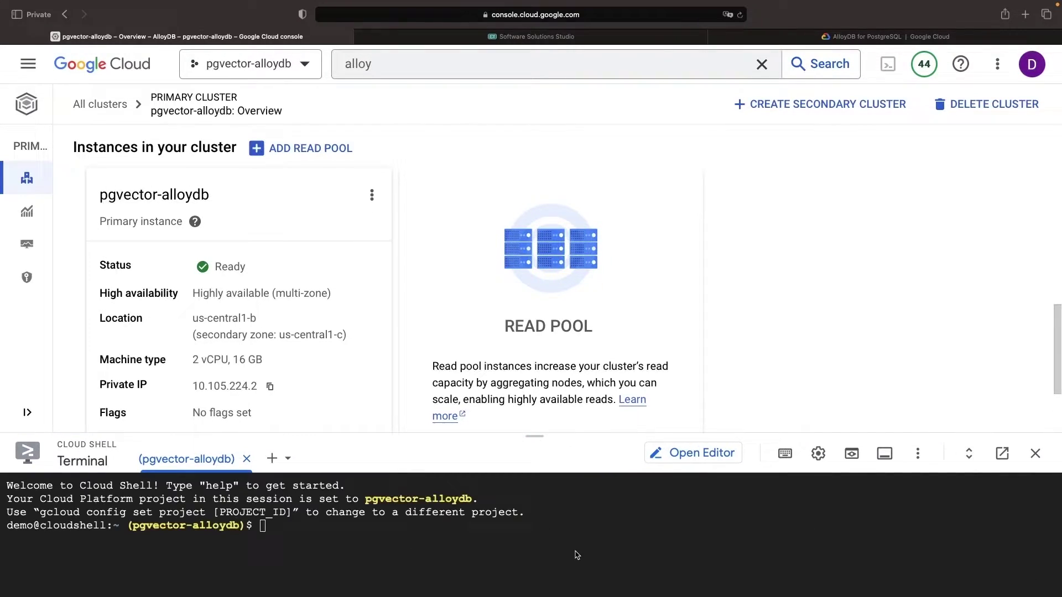
In Cloud Shell Editor, set project pgvector-alloydb and create and enter a pgvector-alloydb folder.
{"action": "left_click", "coordinate": [694, 454]}
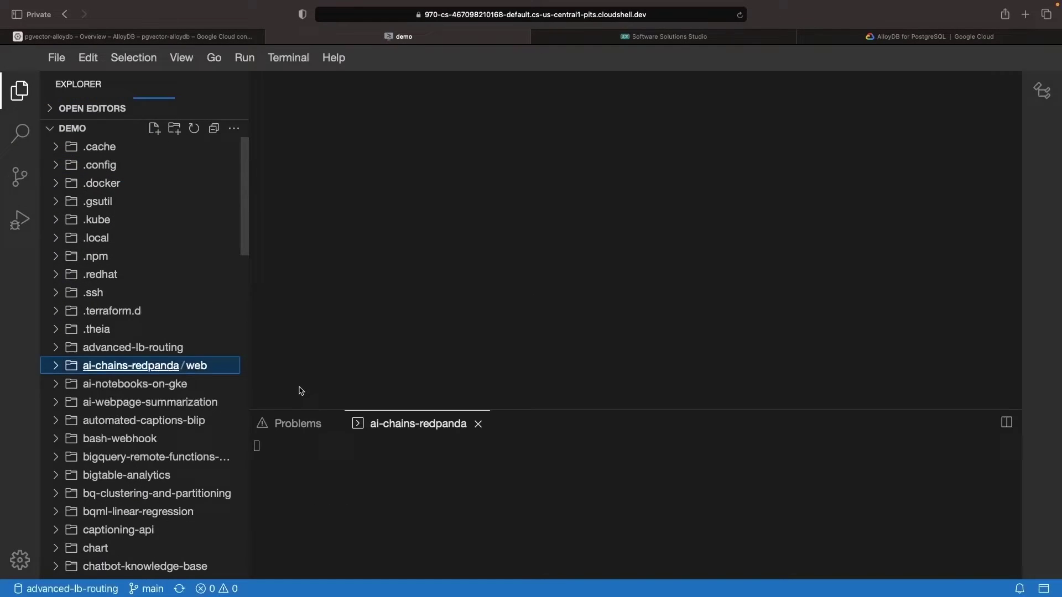
{"action": "left_click", "coordinate": [385, 469]}
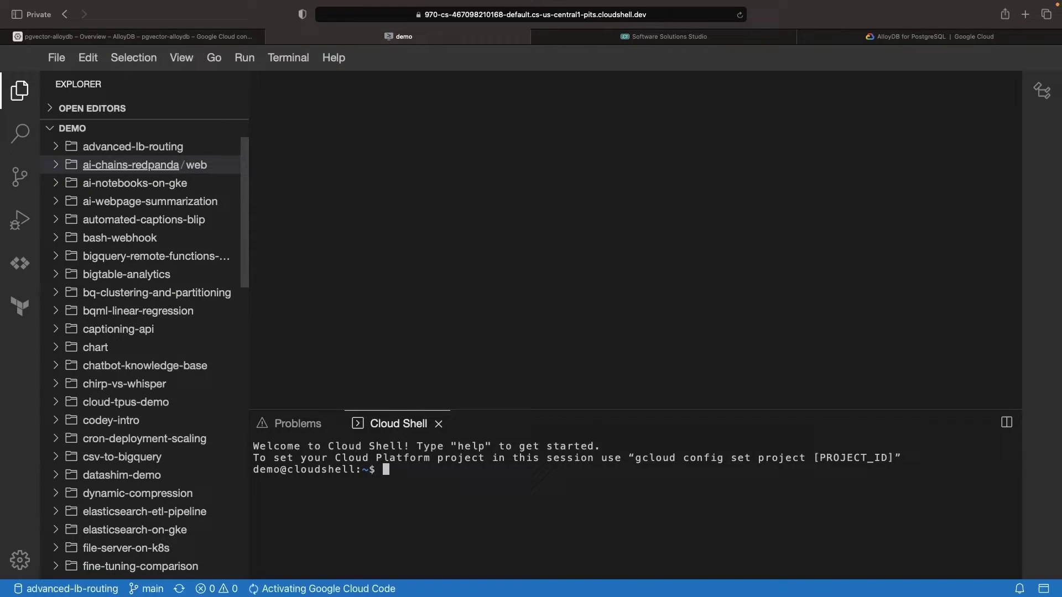
{"action": "type", "text": "gcloud config set project "}
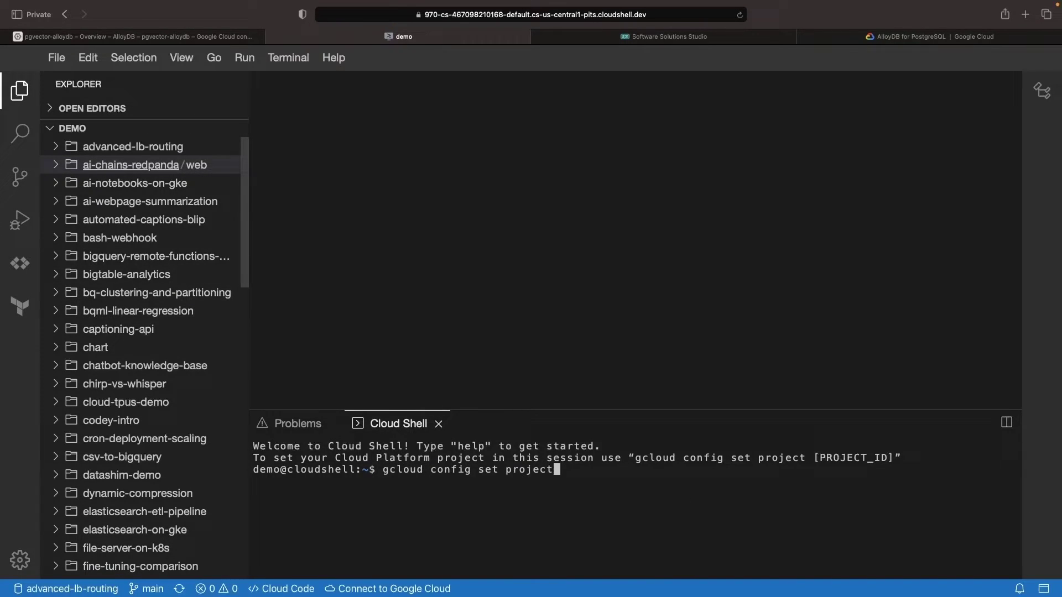
{"action": "type", "text": "ai-"}
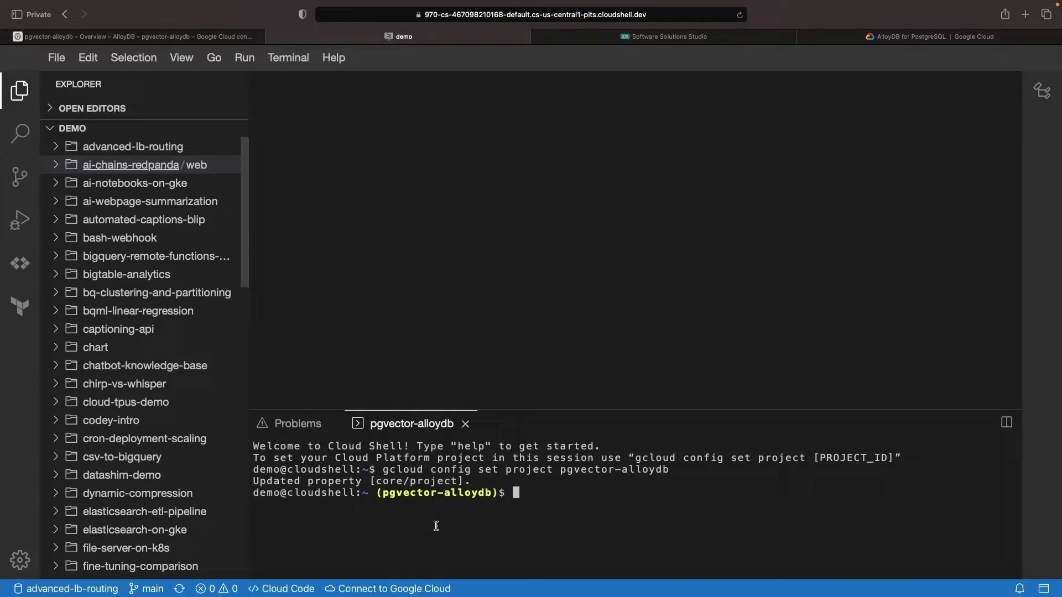
{"action": "type", "text": "mkdir pgvector-alloydb"}
{"action": "key", "text": "Return"}
{"action": "type", "text": "cd !$"}
{"action": "key", "text": "Return"}
{"action": "type", "text": "touch"}
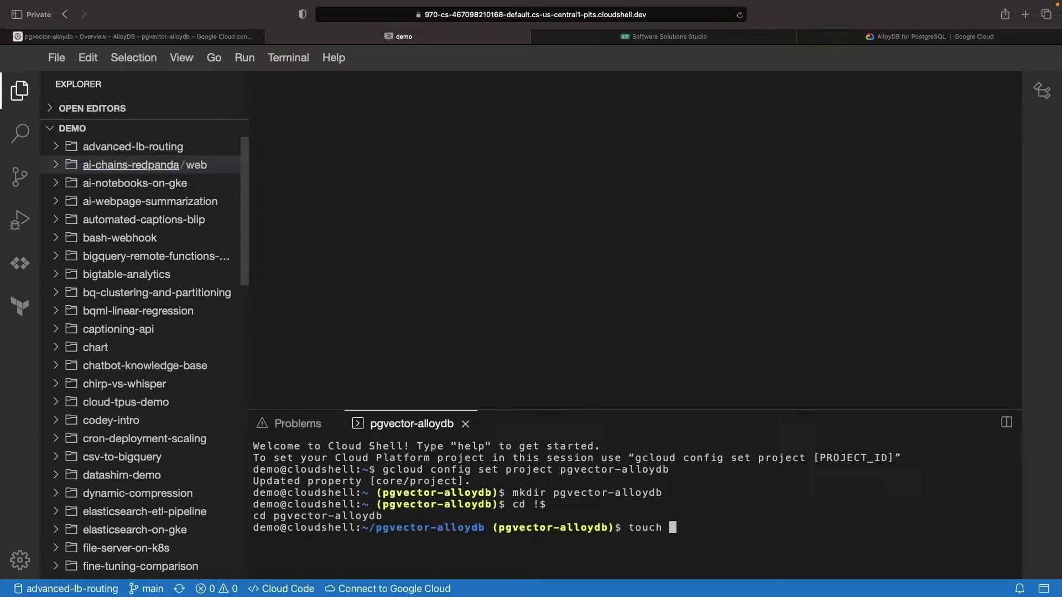
Run the sosedoff/pgweb docker container with its host port changed to 8080.
{"action": "left_click", "coordinate": [723, 533]}
{"action": "key", "text": "ctrl+c"}
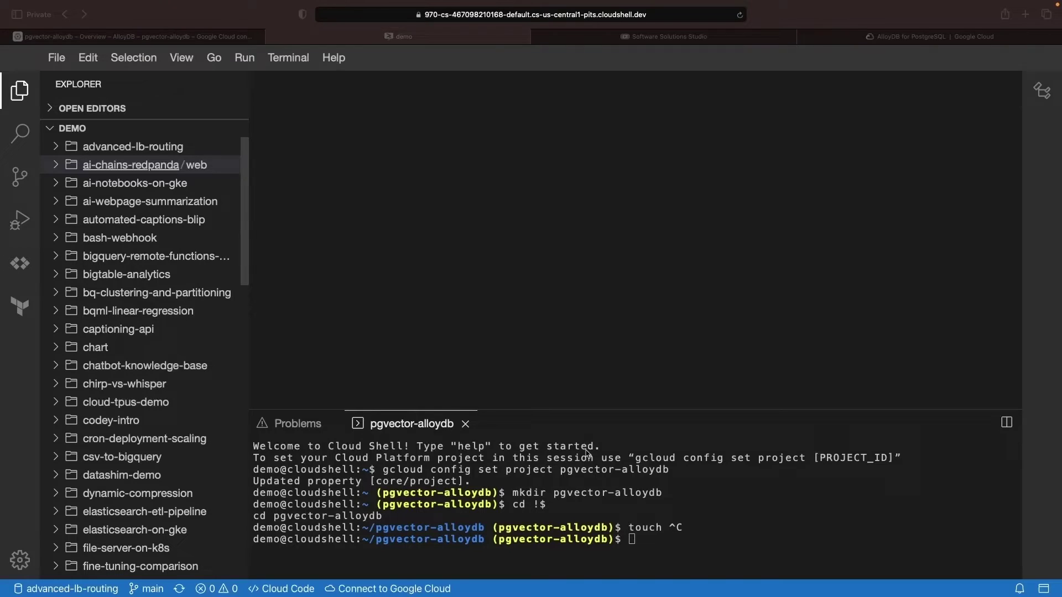
{"action": "right_click", "coordinate": [668, 531]}
{"action": "left_click", "coordinate": [662, 526]}
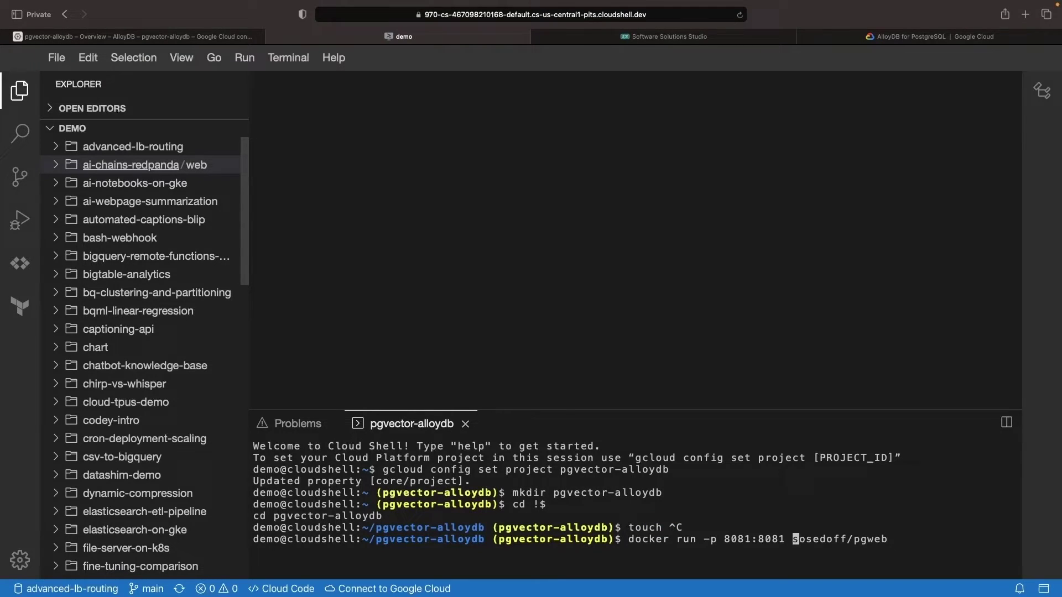
{"action": "key", "text": "ctrl+Left"}
{"action": "key", "text": "ctrl+Left"}
{"action": "key", "text": "ctrl+Left"}
{"action": "key", "text": "BackSpace"}
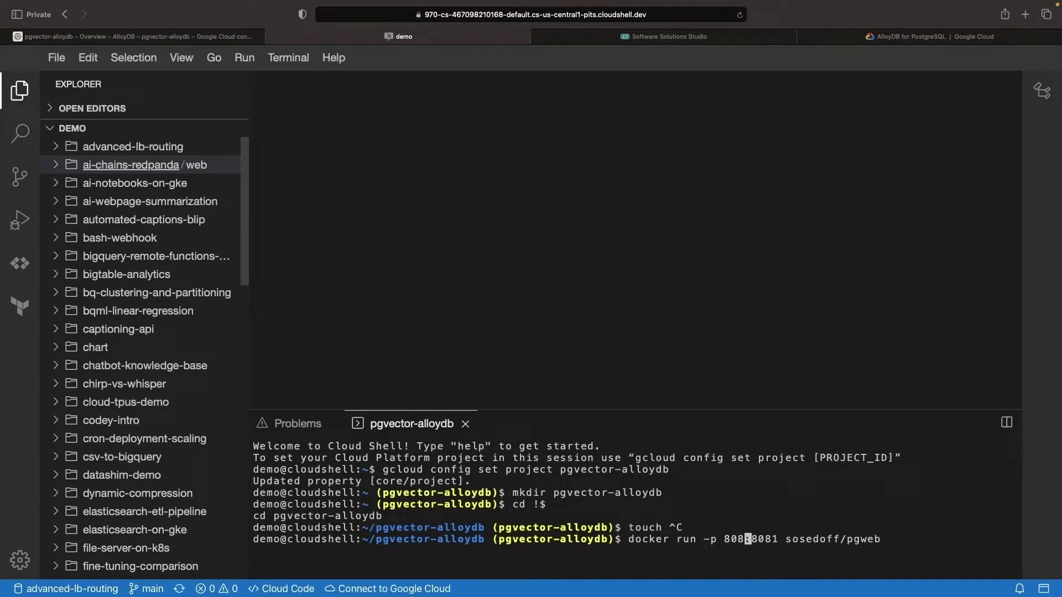
{"action": "type", "text": "0"}
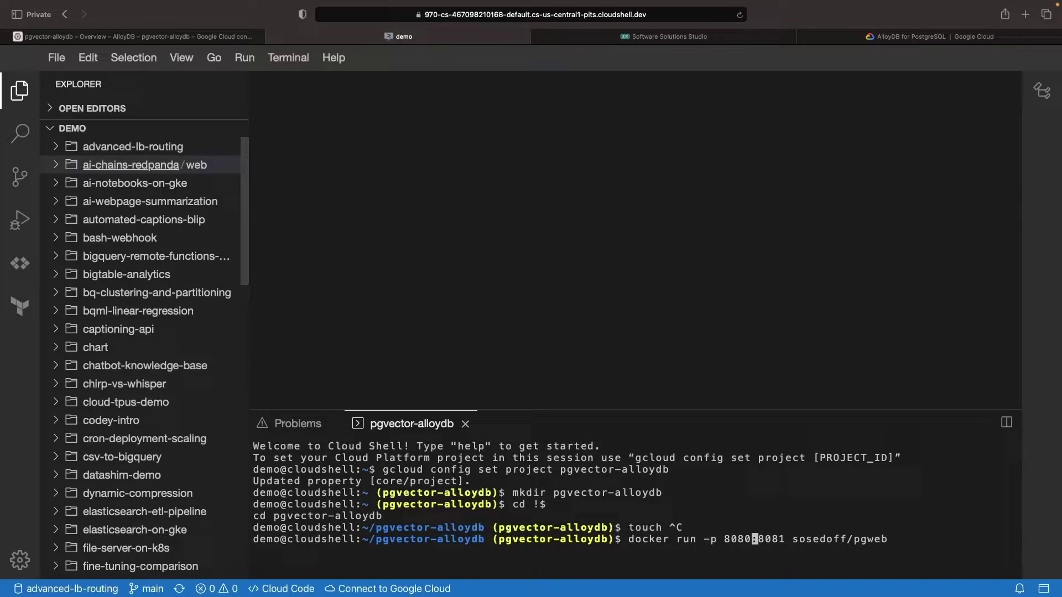
{"action": "key", "text": "Return"}
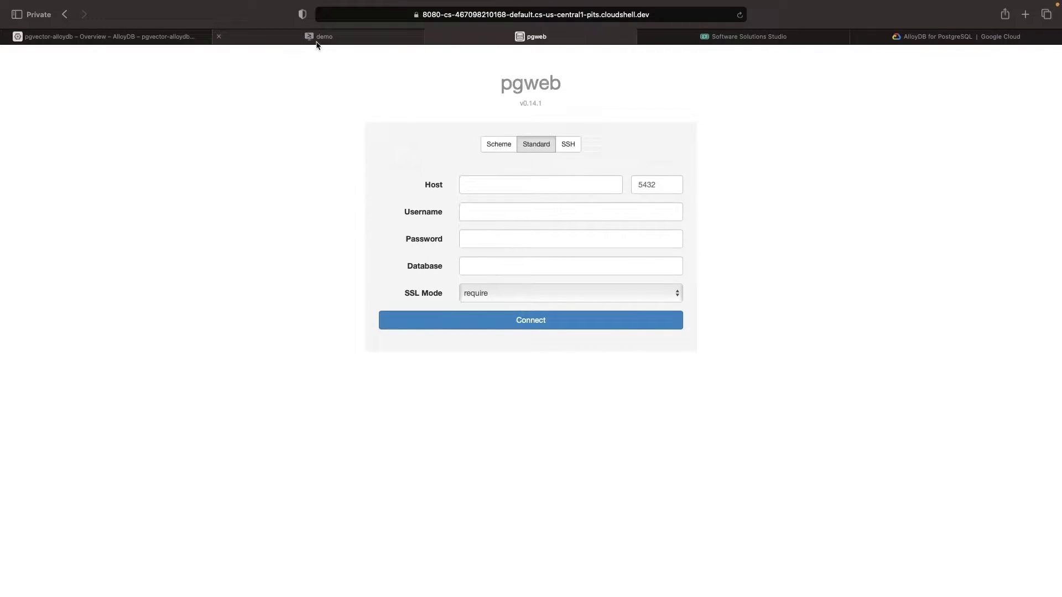
Copy the instance's private IP 10.105.224.2 into pgweb's Host field.
{"action": "left_click", "coordinate": [315, 39]}
{"action": "left_click", "coordinate": [109, 37]}
{"action": "left_click", "coordinate": [531, 36]}
{"action": "left_click", "coordinate": [489, 185]}
{"action": "key", "text": "super+v"}
{"action": "left_click", "coordinate": [492, 211]}
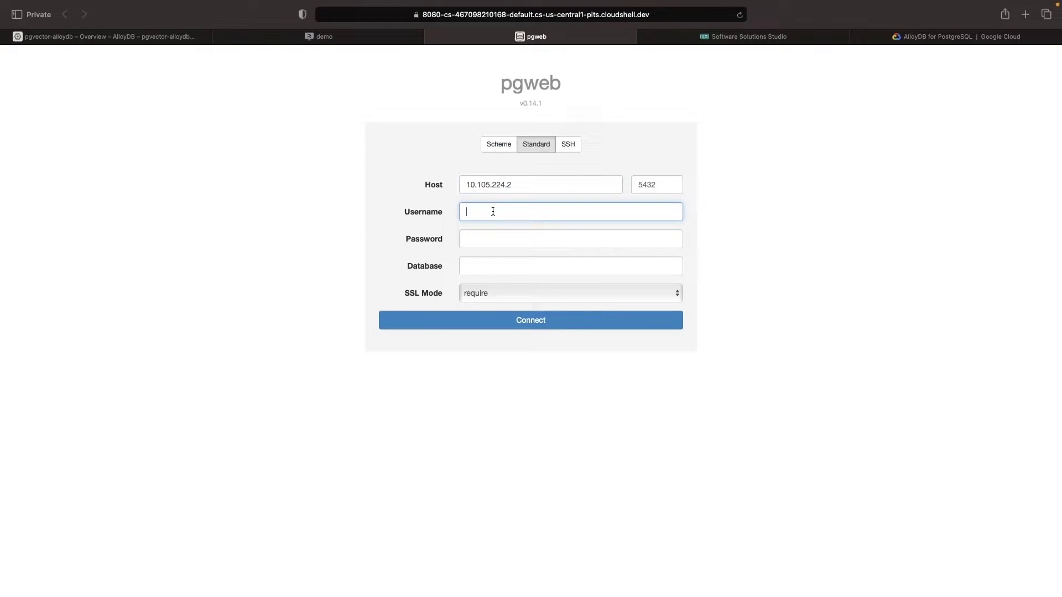
{"action": "type", "text": "postgres"}
Paste the postgres password, set SSL mode to disable, and connect.
{"action": "key", "text": "super+Tab"}
{"action": "double_click", "coordinate": [390, 358]}
{"action": "key", "text": "super+c"}
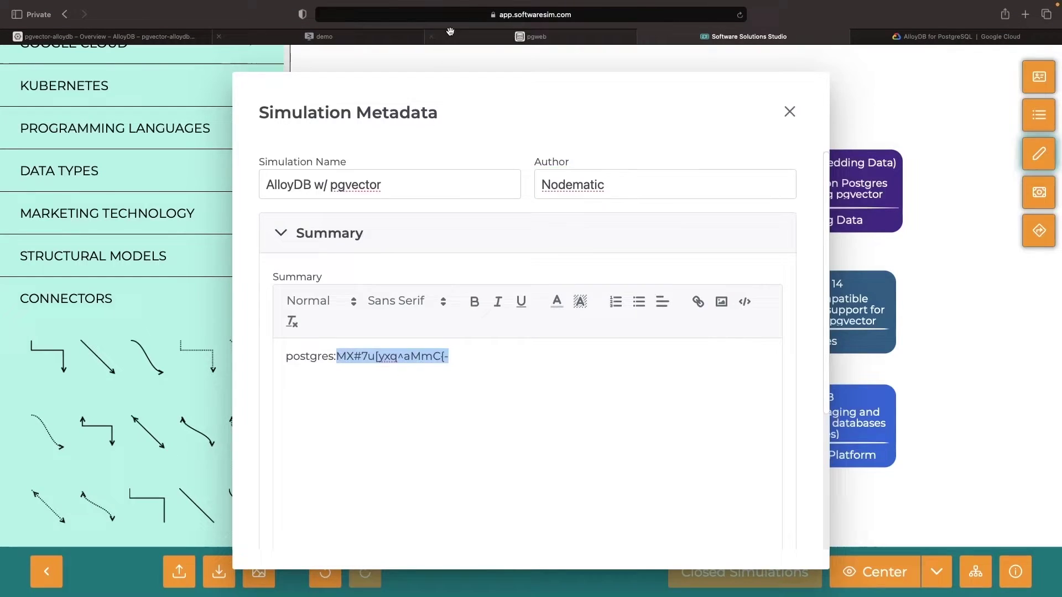
{"action": "left_click", "coordinate": [570, 239]}
{"action": "key", "text": "super+v"}
{"action": "left_click", "coordinate": [569, 293]}
{"action": "left_click", "coordinate": [498, 282]}
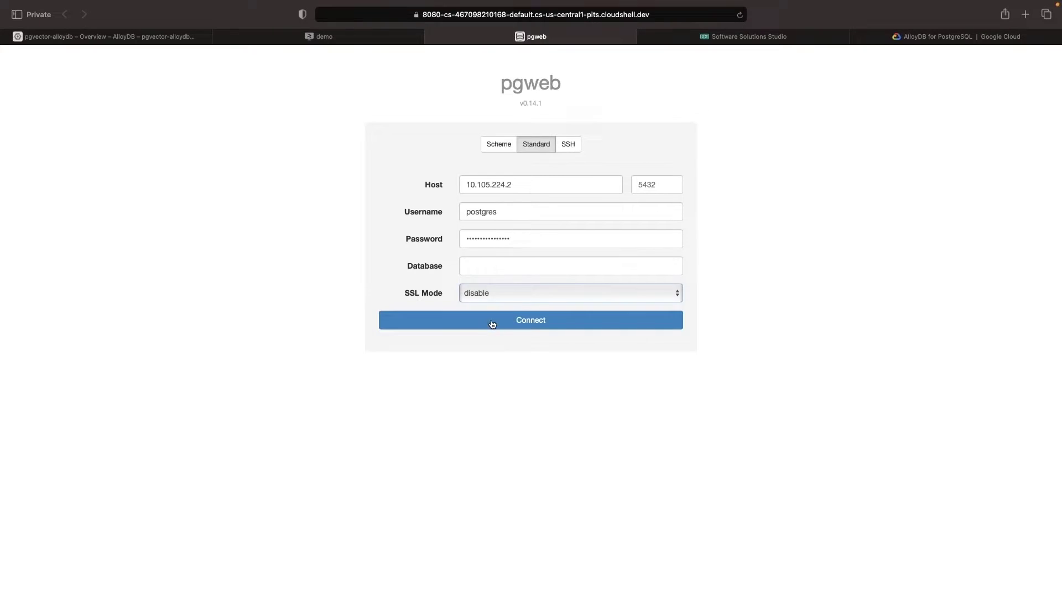
{"action": "left_click", "coordinate": [493, 320]}
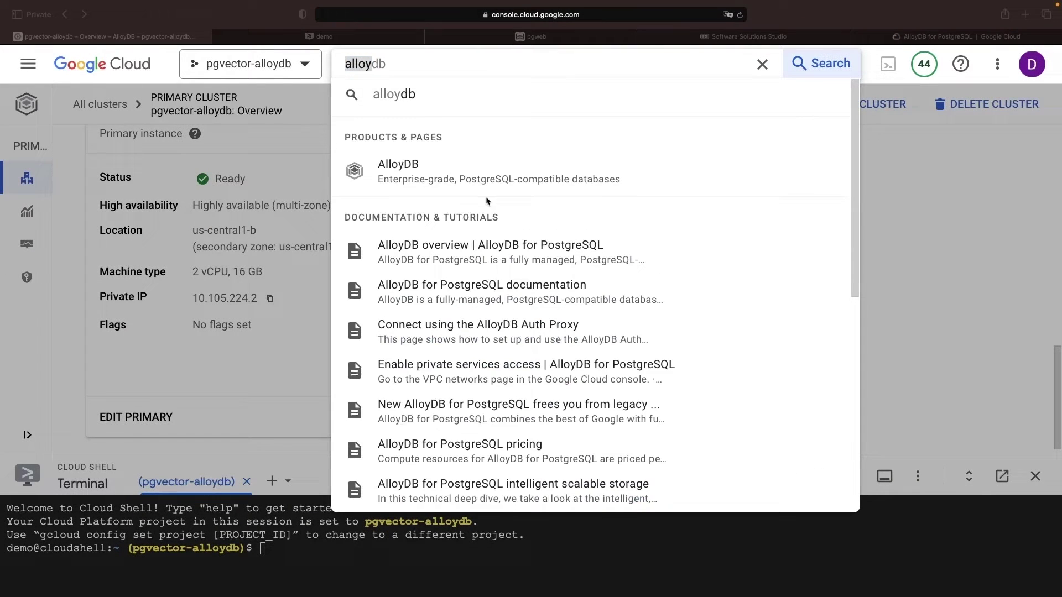
{"action": "type", "text": "compute"}
Start a Compute Engine VM, replace its default name, and add a manual SSH key entry.
{"action": "key", "text": "Return"}
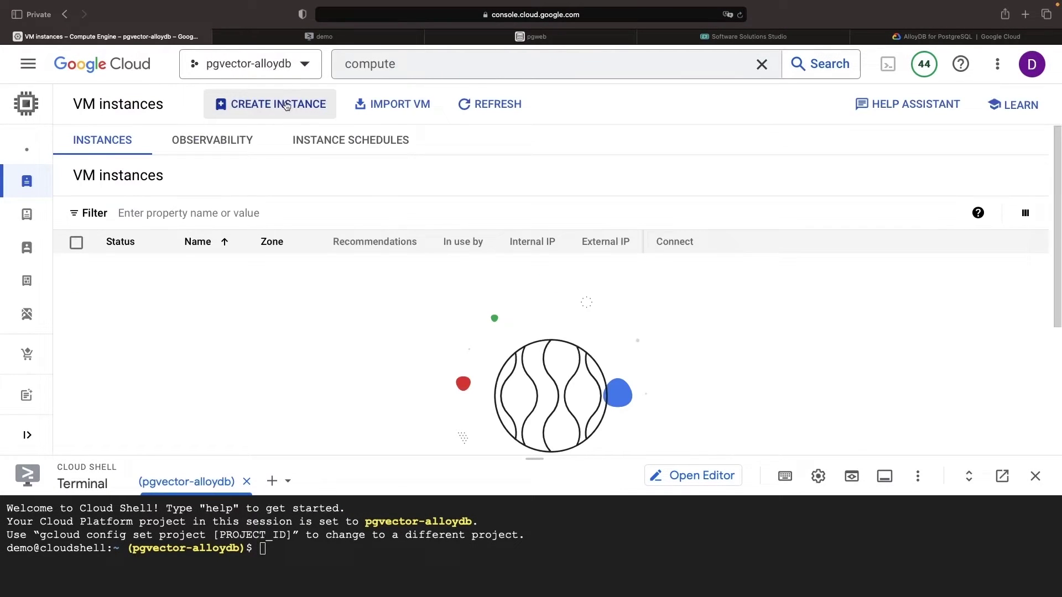
{"action": "left_click", "coordinate": [278, 104]}
{"action": "left_click_drag", "start_coordinate": [534, 458], "coordinate": [535, 558]}
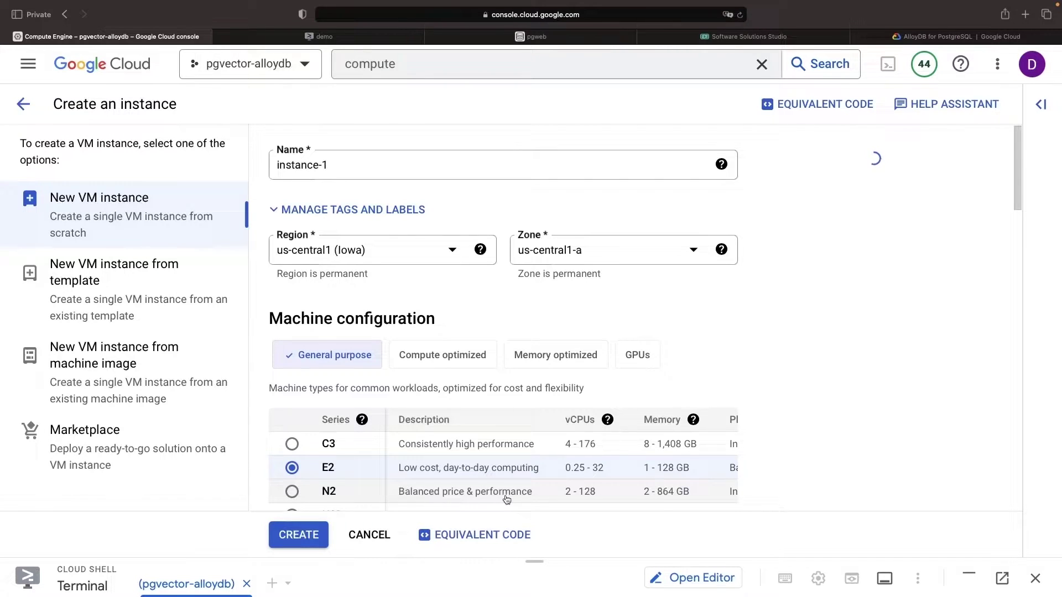
{"action": "left_click", "coordinate": [443, 165]}
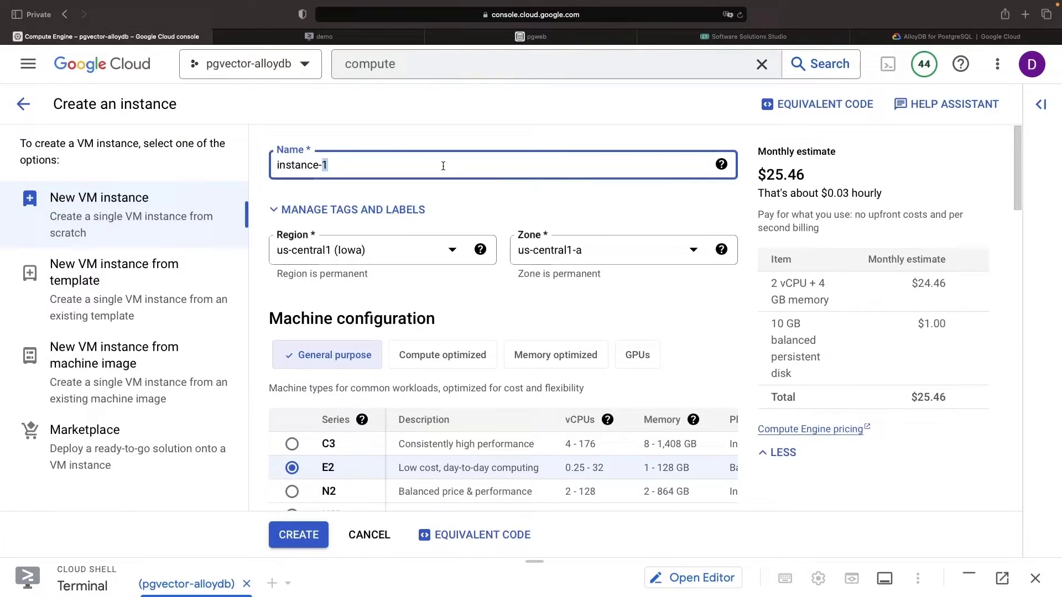
{"action": "key", "text": "ctrl+a"}
{"action": "type", "text": "pgsql"}
{"action": "scroll", "coordinate": [481, 274], "scroll_direction": "down", "scroll_amount": 3}
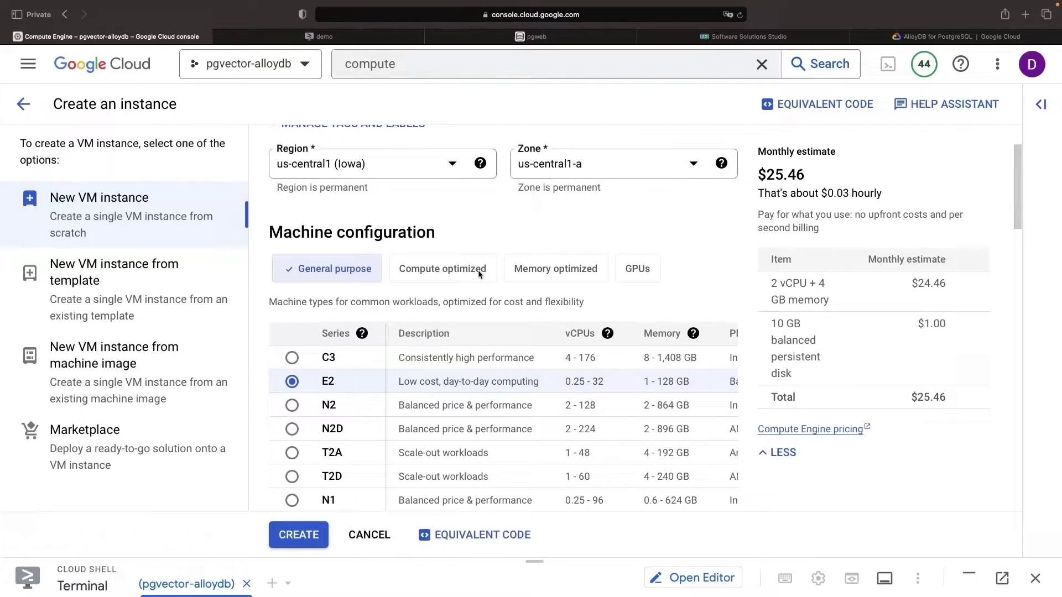
{"action": "scroll", "coordinate": [440, 412], "scroll_direction": "down", "scroll_amount": 5}
{"action": "scroll", "coordinate": [441, 412], "scroll_direction": "down", "scroll_amount": 5}
{"action": "scroll", "coordinate": [439, 412], "scroll_direction": "down", "scroll_amount": 5}
{"action": "scroll", "coordinate": [440, 412], "scroll_direction": "down", "scroll_amount": 5}
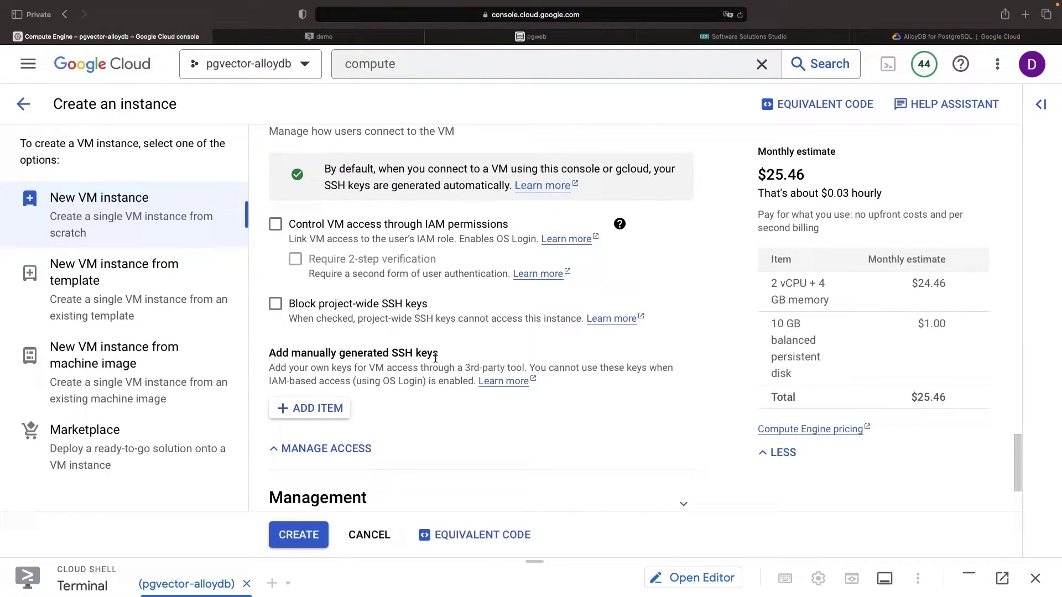
{"action": "left_click", "coordinate": [416, 396]}
{"action": "left_click", "coordinate": [318, 36]}
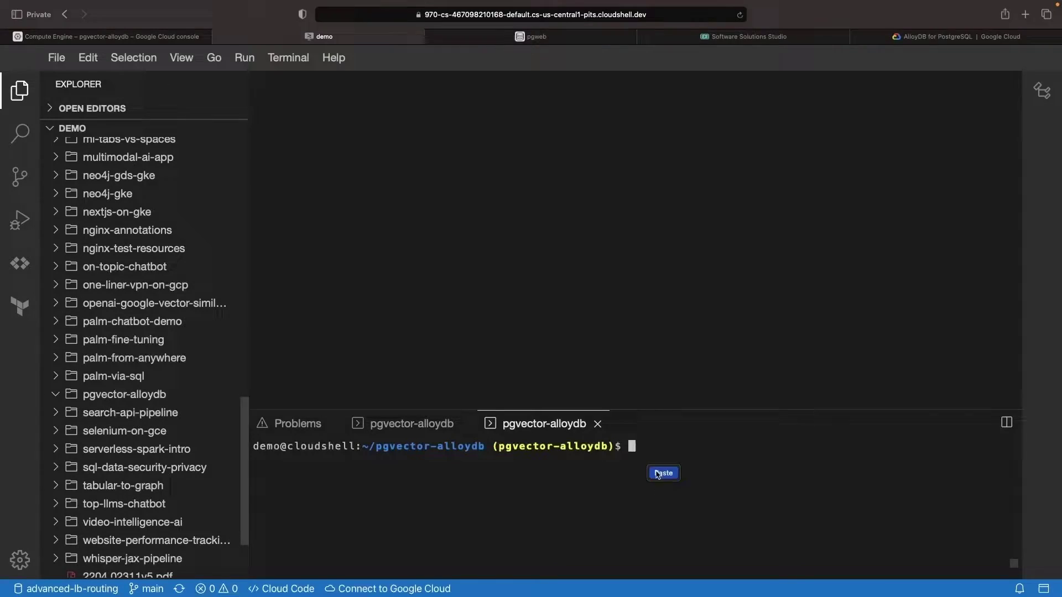
Generate an RSA key pair with an empty passphrase and copy id_rsa and id_rsa.pub into the pgweb container's /etc.
{"action": "key", "text": "Return"}
{"action": "key", "text": "Return"}
{"action": "type", "text": "ls"}
{"action": "key", "text": "Return"}
{"action": "key", "text": "ctrl+v"}
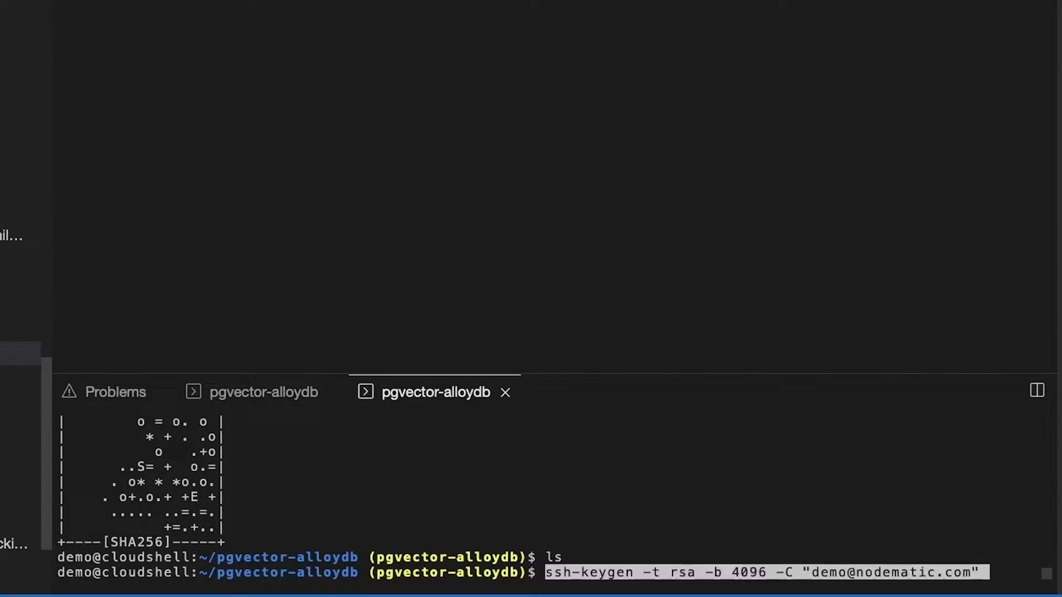
{"action": "key", "text": "Return"}
{"action": "type", "text": "./id_rsa"}
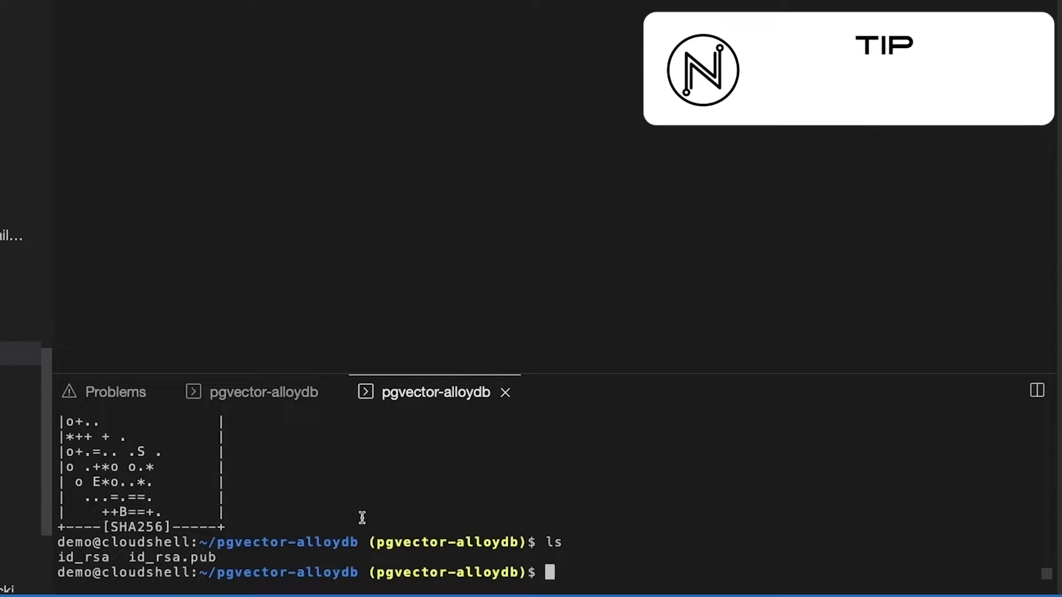
{"action": "type", "text": "docker ps"}
{"action": "key", "text": "Return"}
{"action": "type", "text": "docker cp id_rsa nostalgic_sutherland:"}
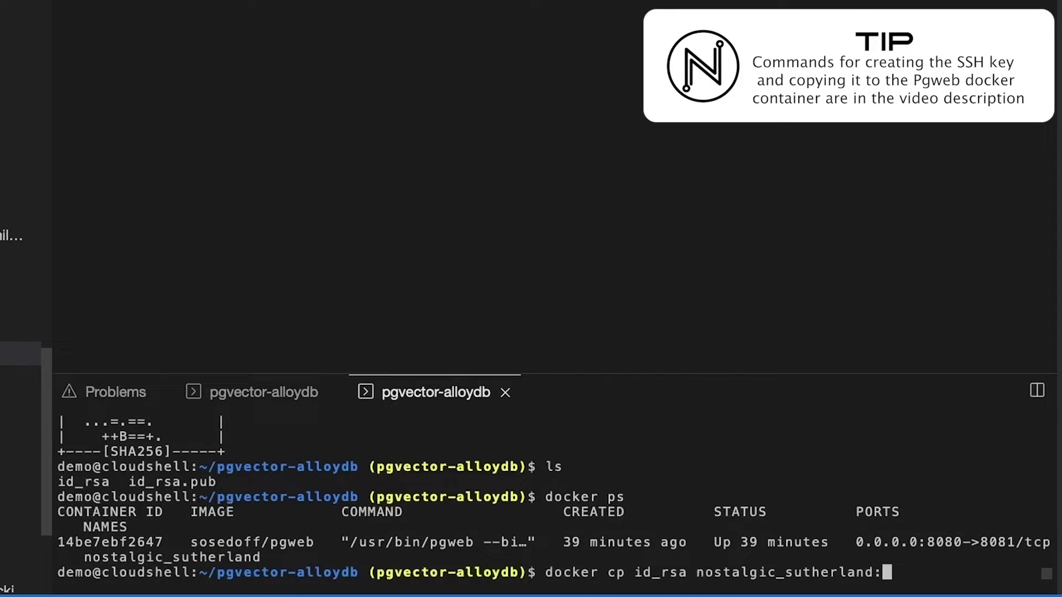
{"action": "type", "text": "/etc/id_rsa"}
{"action": "key", "text": "Return"}
{"action": "key", "text": "Up"}
{"action": "type", "text": ".pub"}
{"action": "key", "text": "Return"}
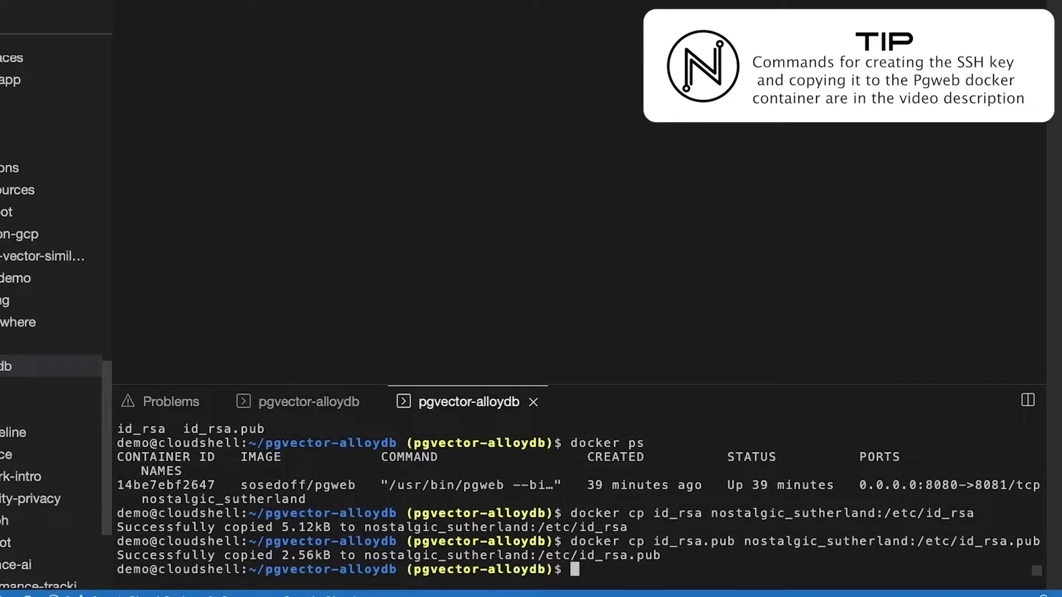
Copy the full contents of id_rsa.pub for the VM creation form.
{"action": "left_click", "coordinate": [116, 430]}
{"action": "key", "text": "ctrl+a"}
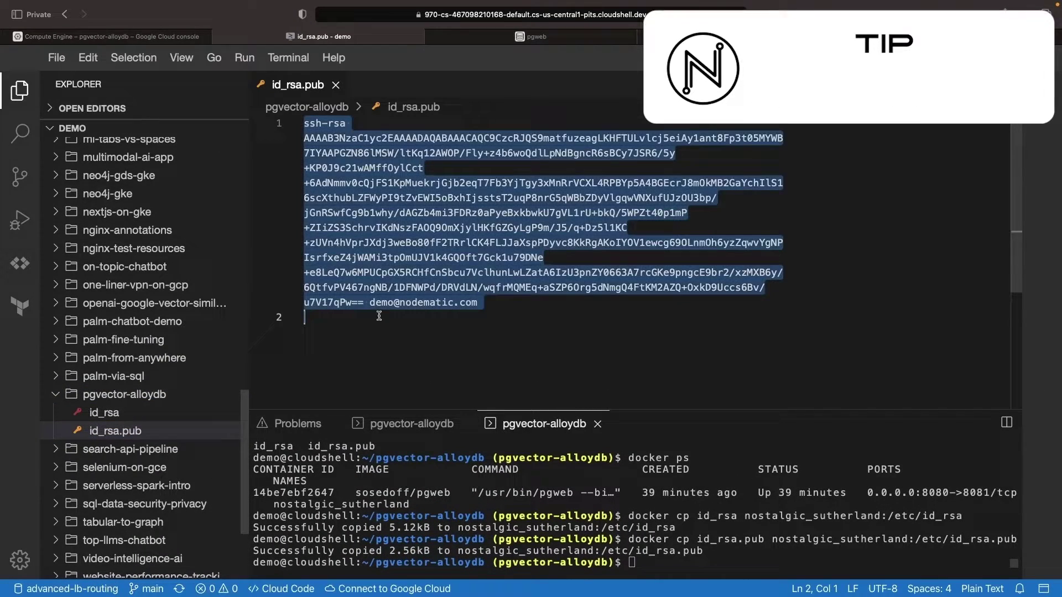
{"action": "key", "text": "ctrl+c"}
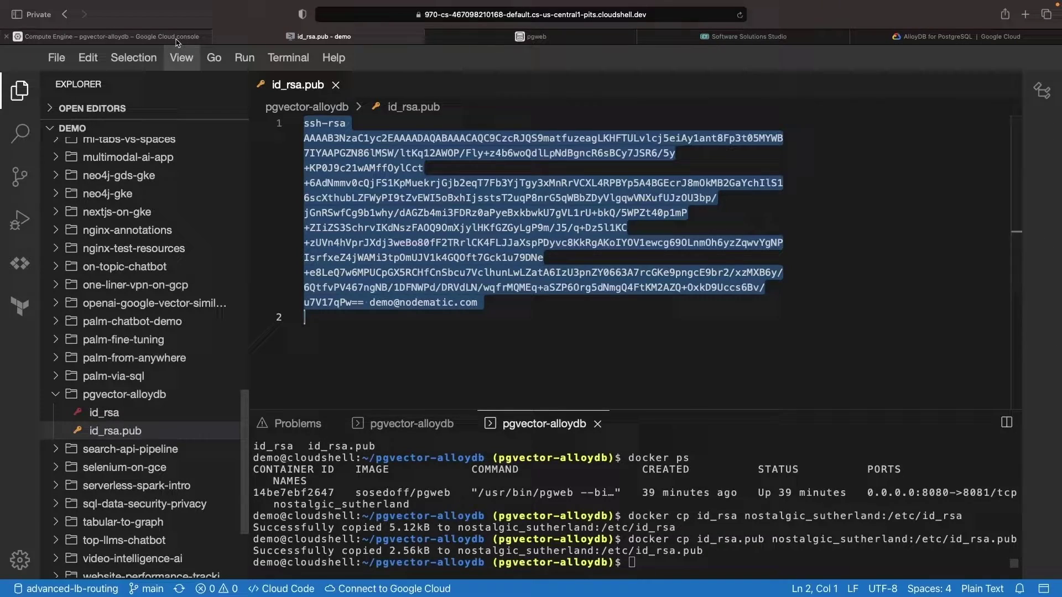
{"action": "left_click", "coordinate": [111, 35]}
Paste the public SSH key into the form and create the jump VM instance.
{"action": "key", "text": "ctrl+v"}
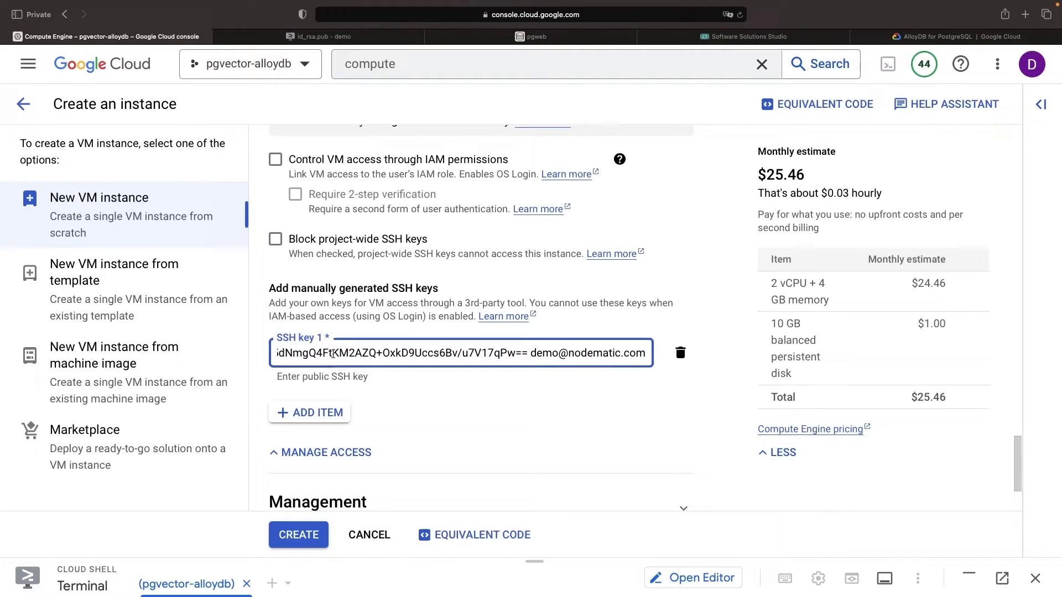
{"action": "key", "text": "Home"}
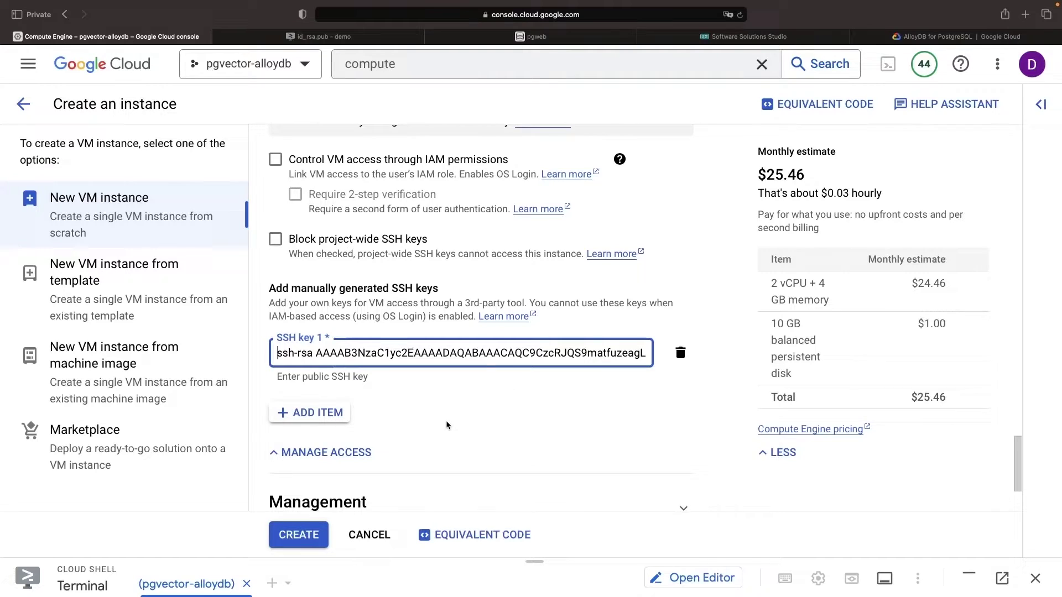
{"action": "scroll", "coordinate": [446, 425], "scroll_direction": "down", "scroll_amount": 3}
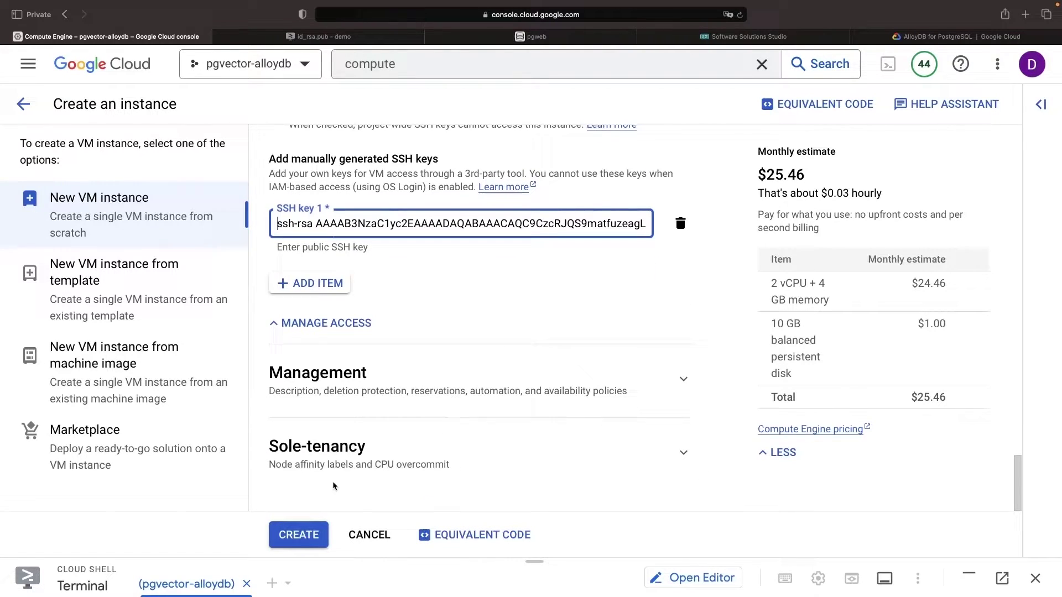
{"action": "left_click", "coordinate": [298, 534]}
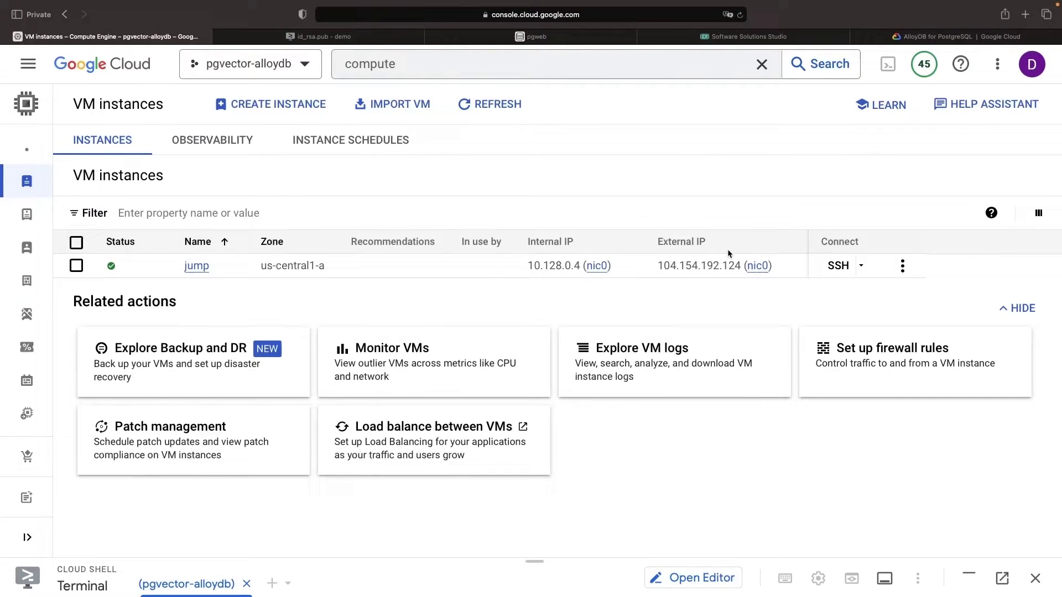
{"action": "mouse_move", "coordinate": [784, 265]}
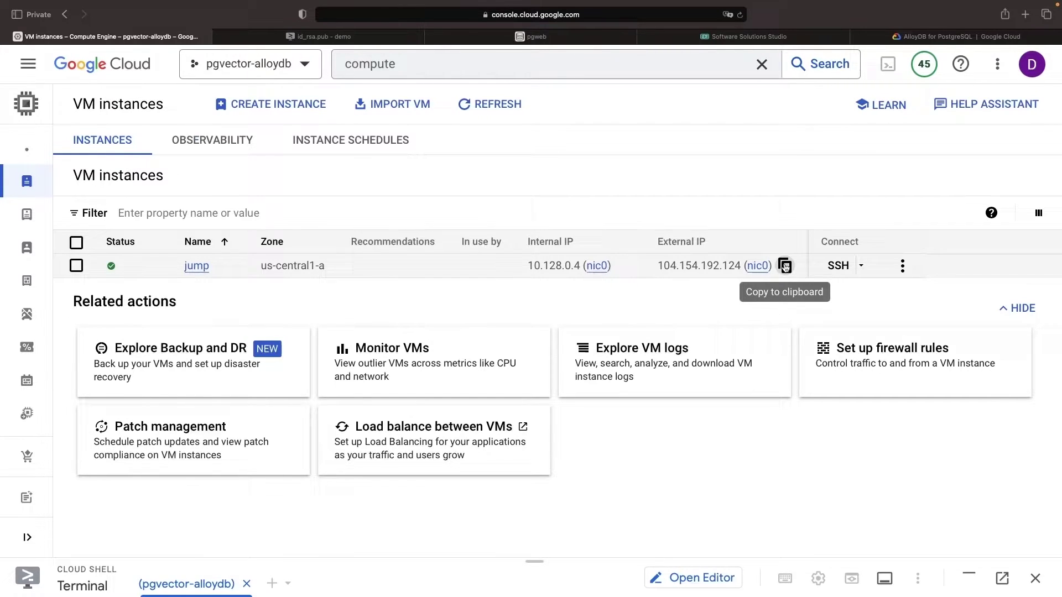
Enter database host 10.105.224.2, username postgres and the stored password in pgweb.
{"action": "left_click", "coordinate": [784, 266]}
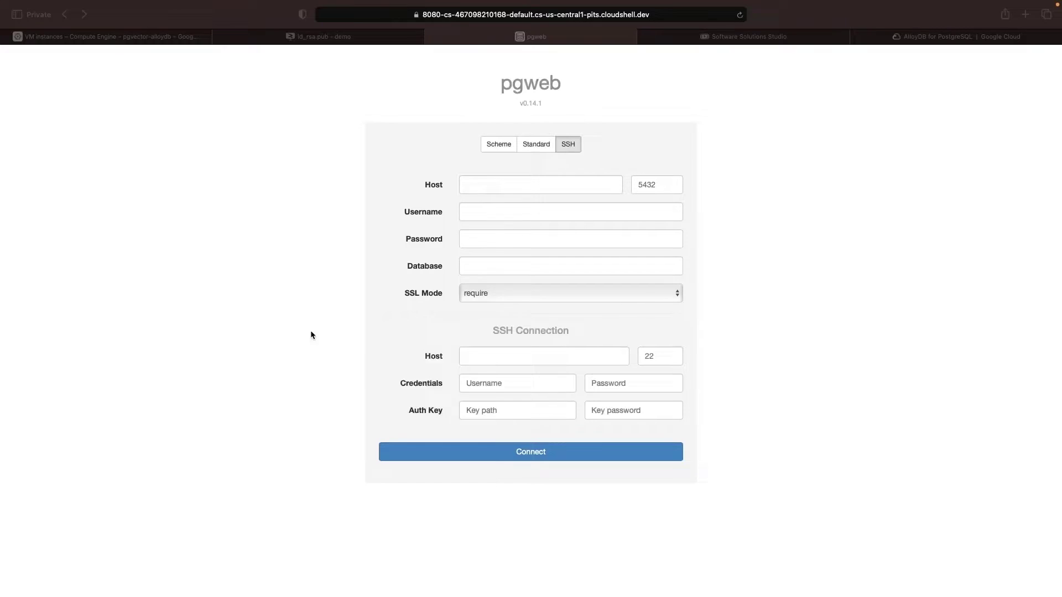
{"action": "left_click", "coordinate": [559, 184]}
{"action": "key", "text": "super+v"}
{"action": "left_click", "coordinate": [510, 211]}
{"action": "type", "text": "p"}
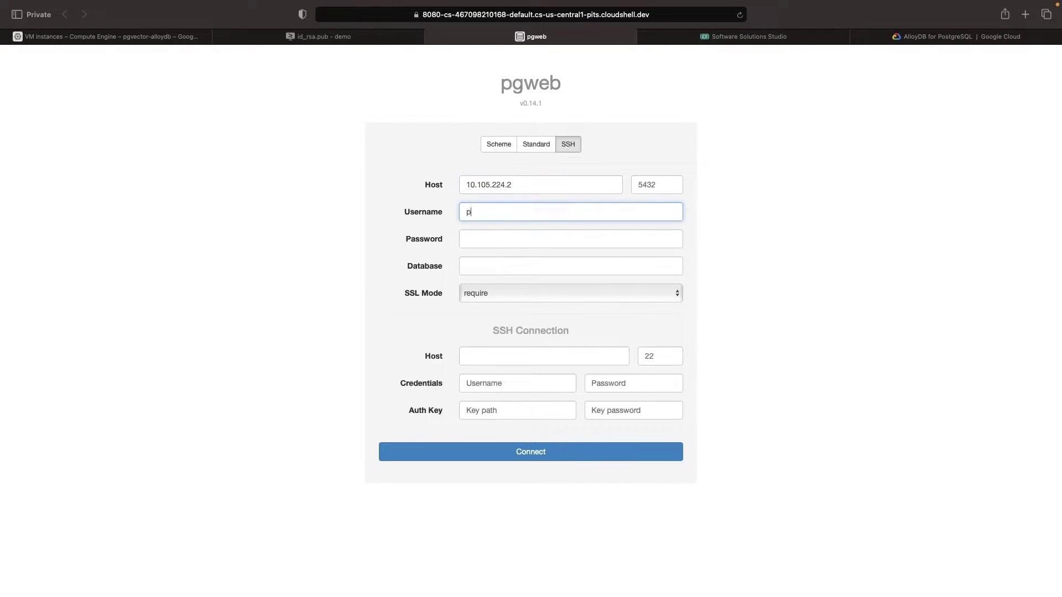
{"action": "left_click", "coordinate": [744, 36]}
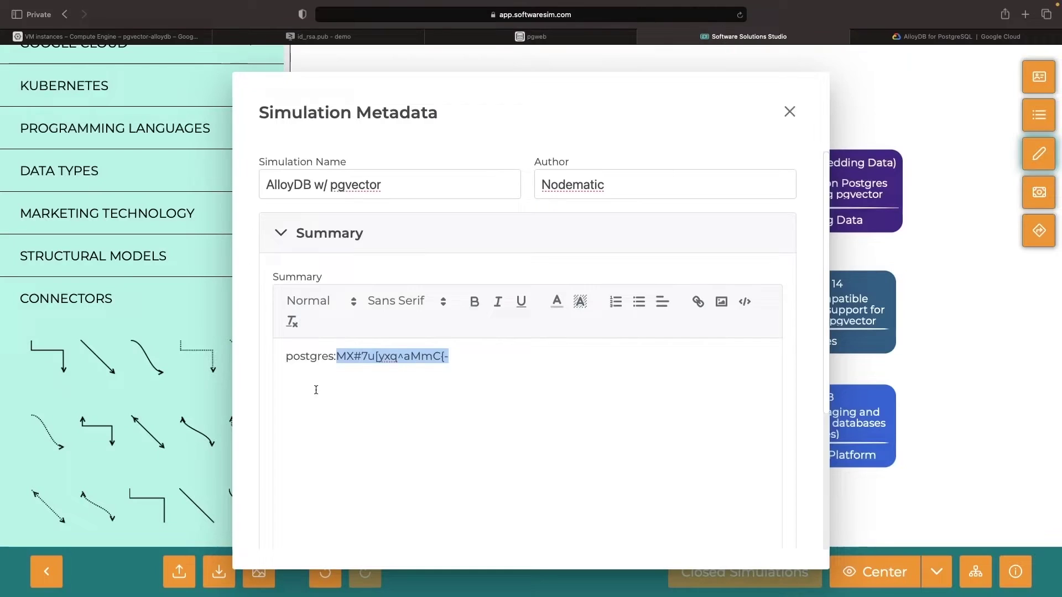
{"action": "key", "text": "super+c"}
{"action": "left_click", "coordinate": [531, 36]}
{"action": "left_click", "coordinate": [571, 239]}
{"action": "key", "text": "super+v"}
Disable SSL, tunnel via SSH host 104.154.192.124 as user demo with the key path, and connect.
{"action": "left_click", "coordinate": [570, 293]}
{"action": "left_click", "coordinate": [478, 276]}
{"action": "left_click", "coordinate": [544, 356]}
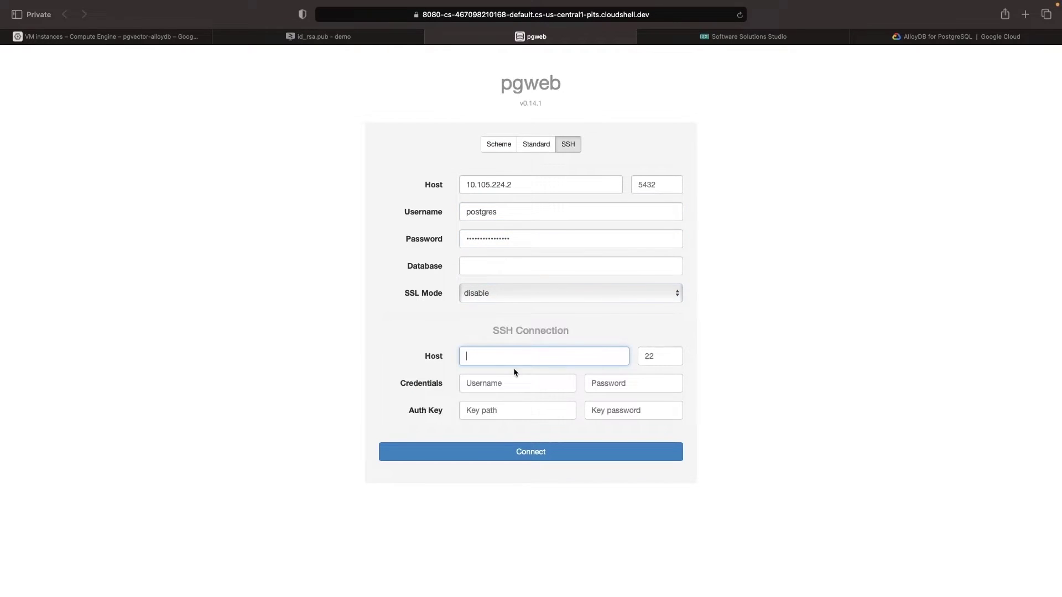
{"action": "left_click", "coordinate": [108, 35]}
{"action": "left_click", "coordinate": [787, 266]}
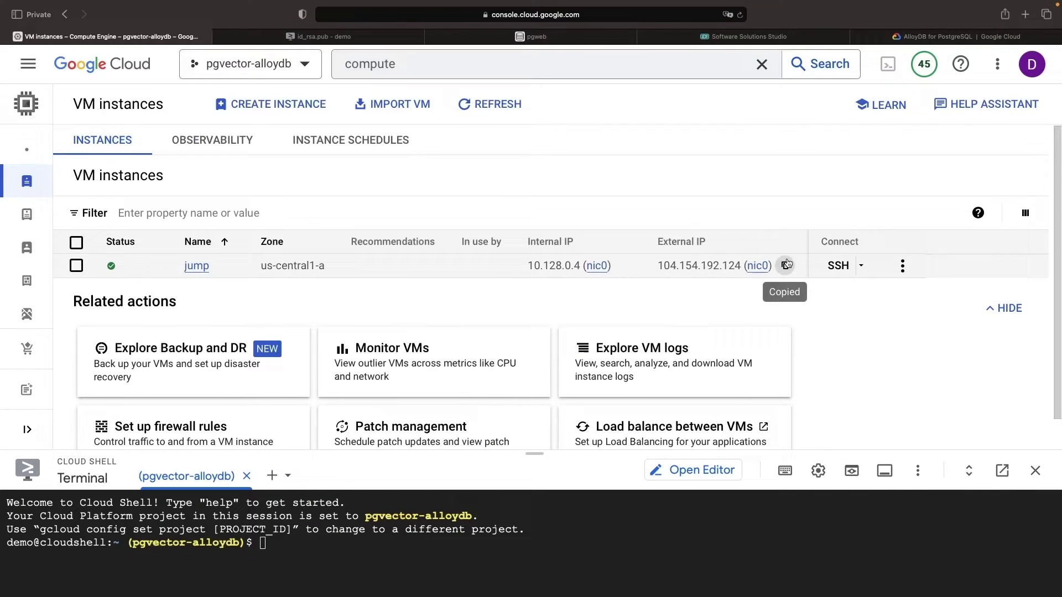
{"action": "left_click", "coordinate": [536, 35]}
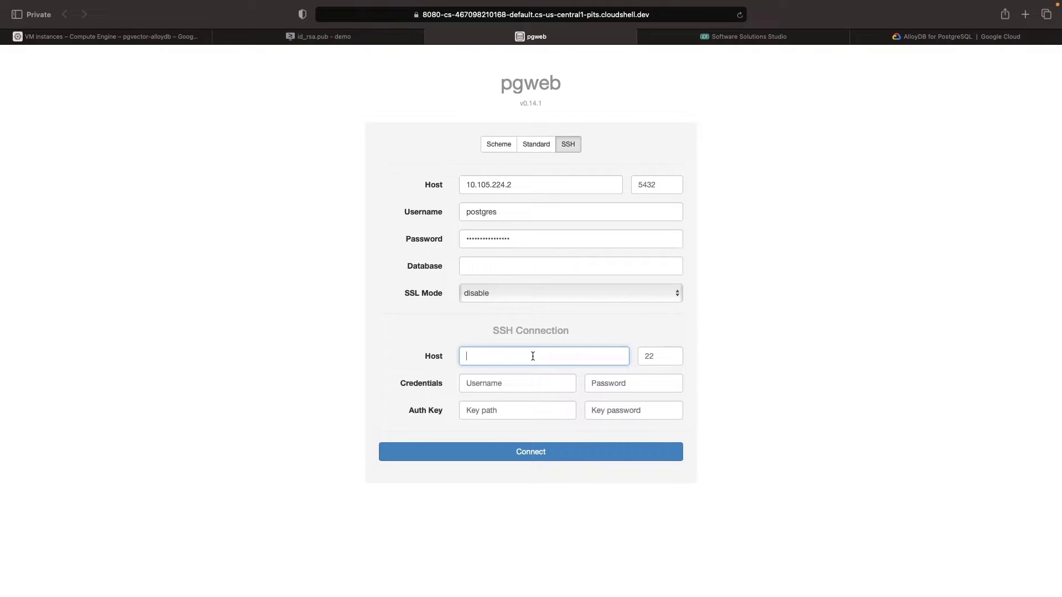
{"action": "key", "text": "super+v"}
{"action": "left_click", "coordinate": [517, 383]}
{"action": "type", "text": "demo"}
{"action": "left_click", "coordinate": [517, 409]}
{"action": "type", "text": "/etc/"}
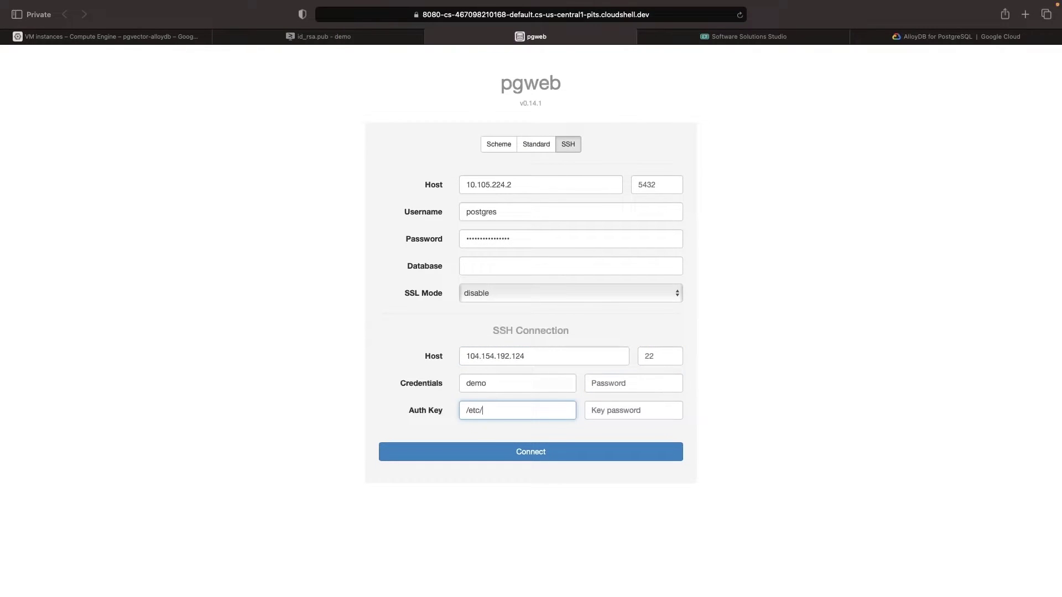
{"action": "type", "text": "id_rsa"}
{"action": "left_click", "coordinate": [572, 451]}
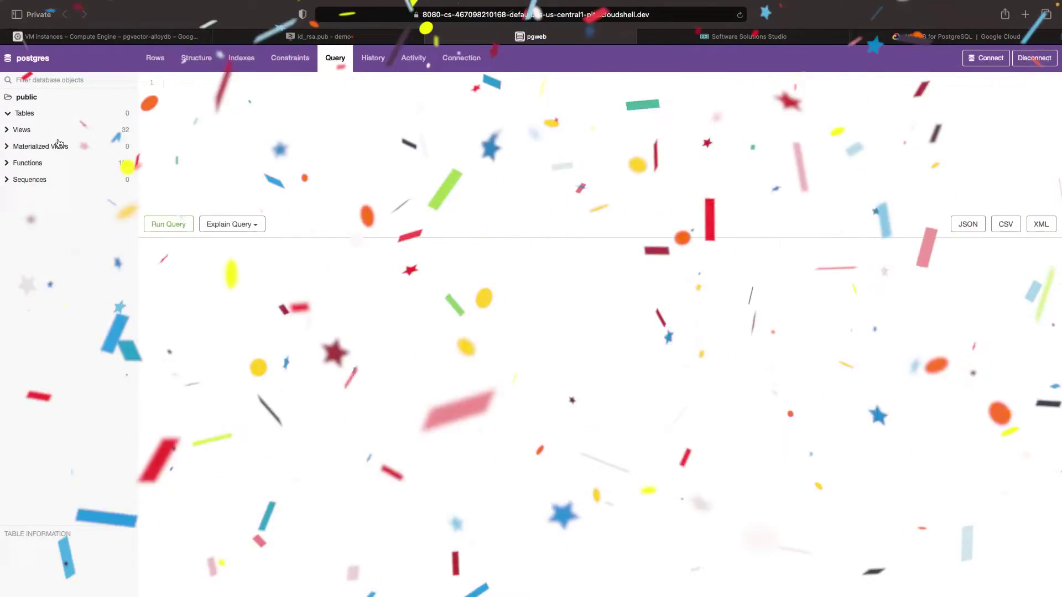
Run CREATE DATABASE demonstration in the query editor.
{"action": "left_click", "coordinate": [7, 129]}
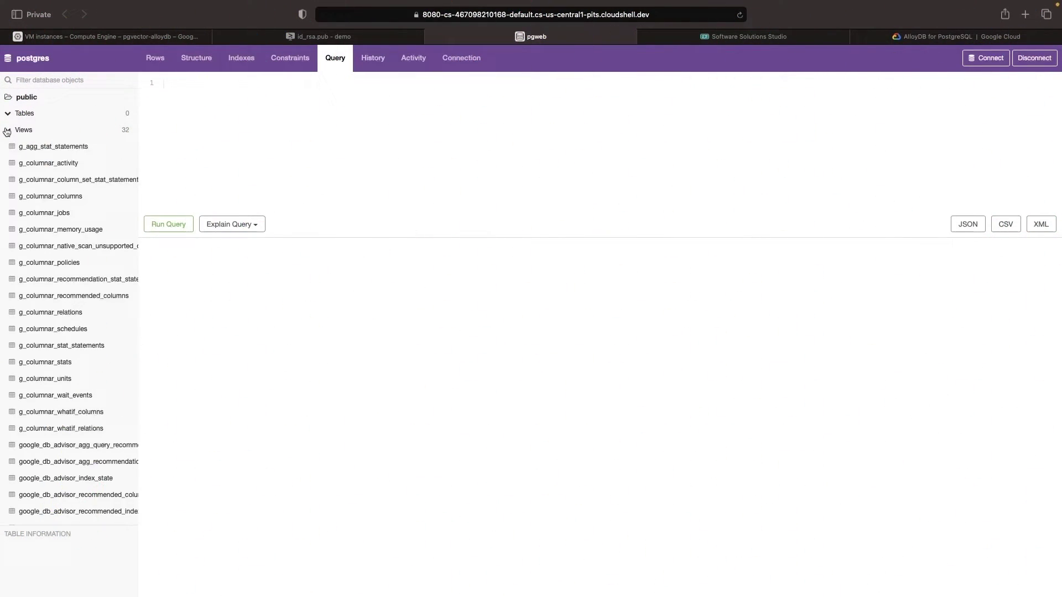
{"action": "left_click", "coordinate": [6, 129]}
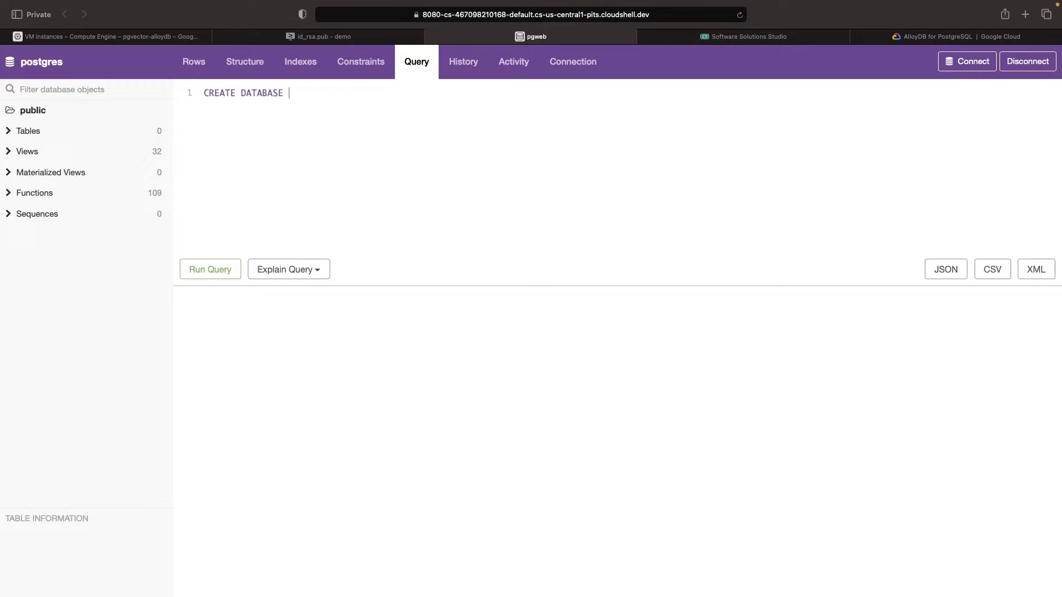
{"action": "type", "text": "de"}
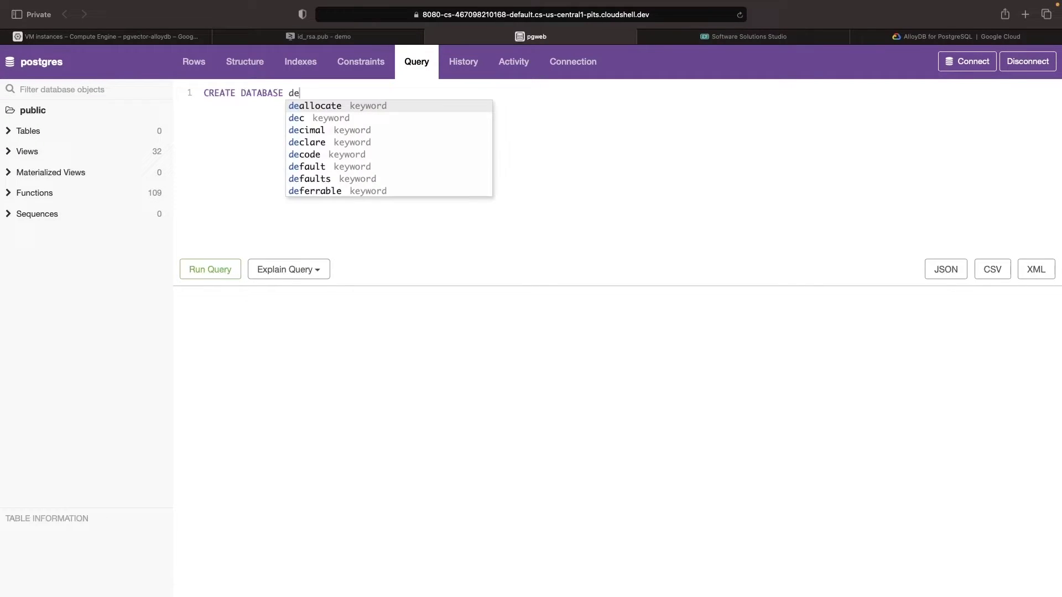
{"action": "type", "text": "monstration;"}
{"action": "key", "text": "ctrl+Return"}
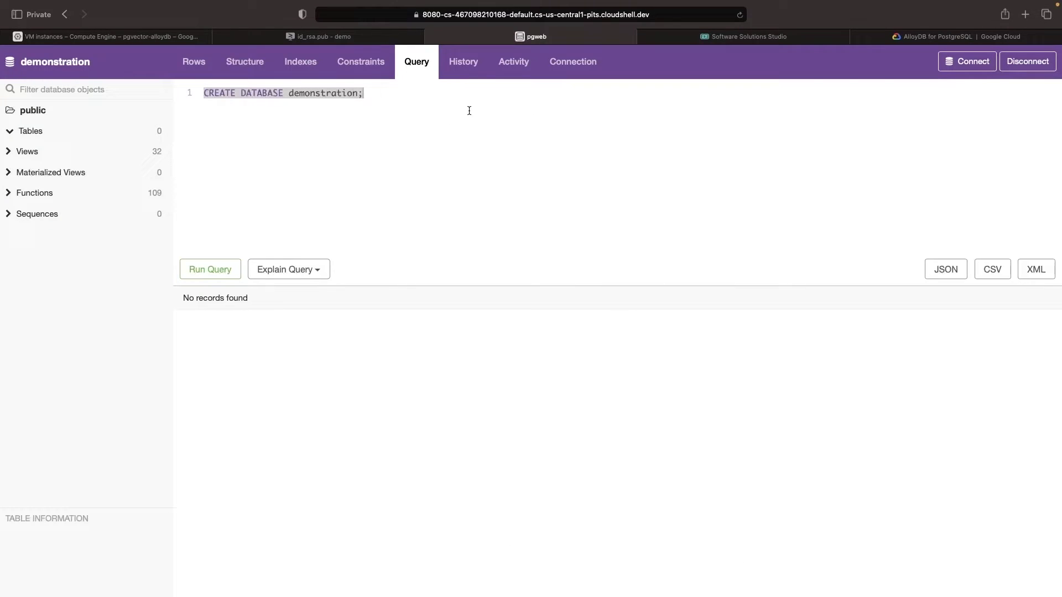
Confirm current_database is demonstration on the Connection tab, then clear the query editor.
{"action": "left_click", "coordinate": [572, 62]}
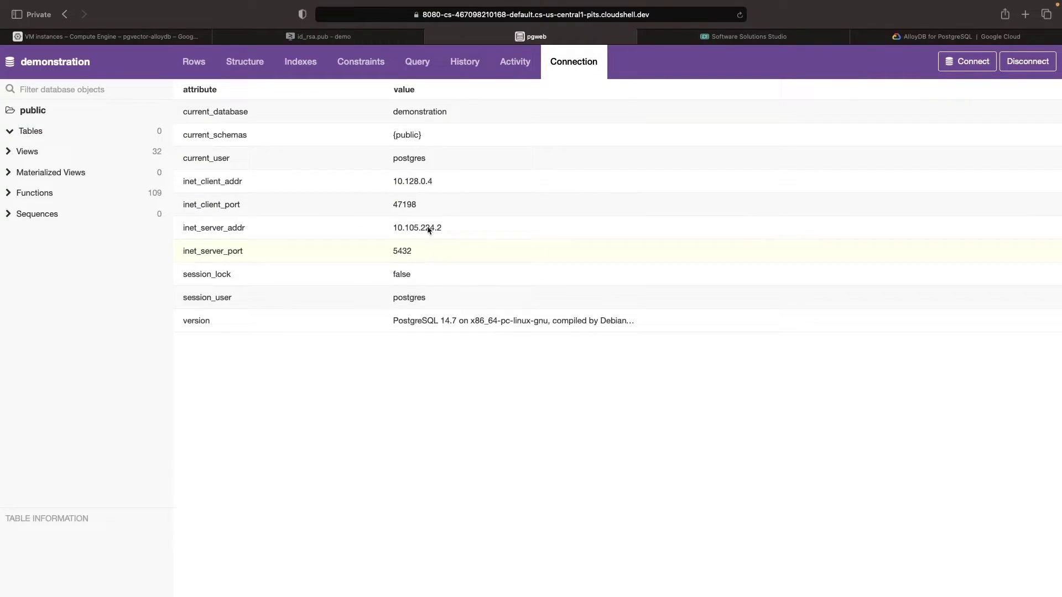
{"action": "double_click", "coordinate": [421, 111]}
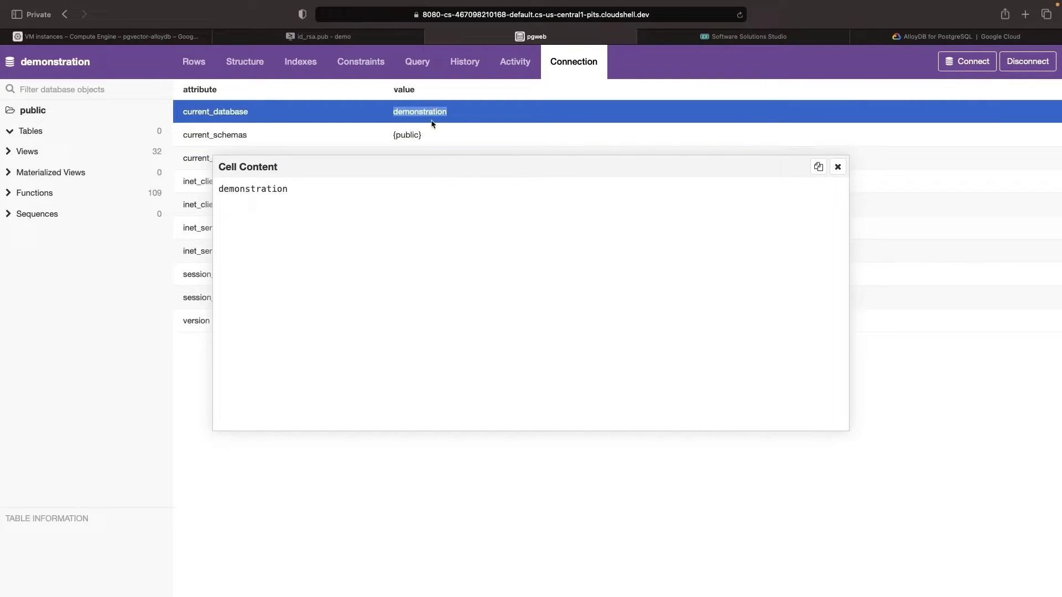
{"action": "key", "text": "Escape"}
{"action": "left_click", "coordinate": [416, 61]}
{"action": "key", "text": "BackSpace"}
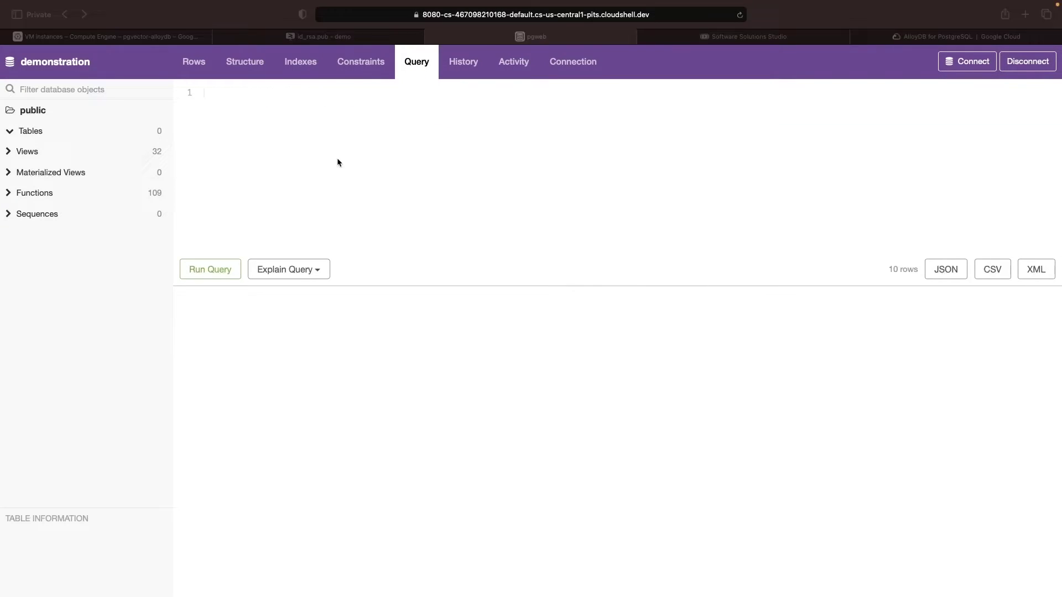
Run CREATE EXTENSION IF NOT EXISTS vector after removing the stray pasted prompt text.
{"action": "key", "text": "ctrl+v"}
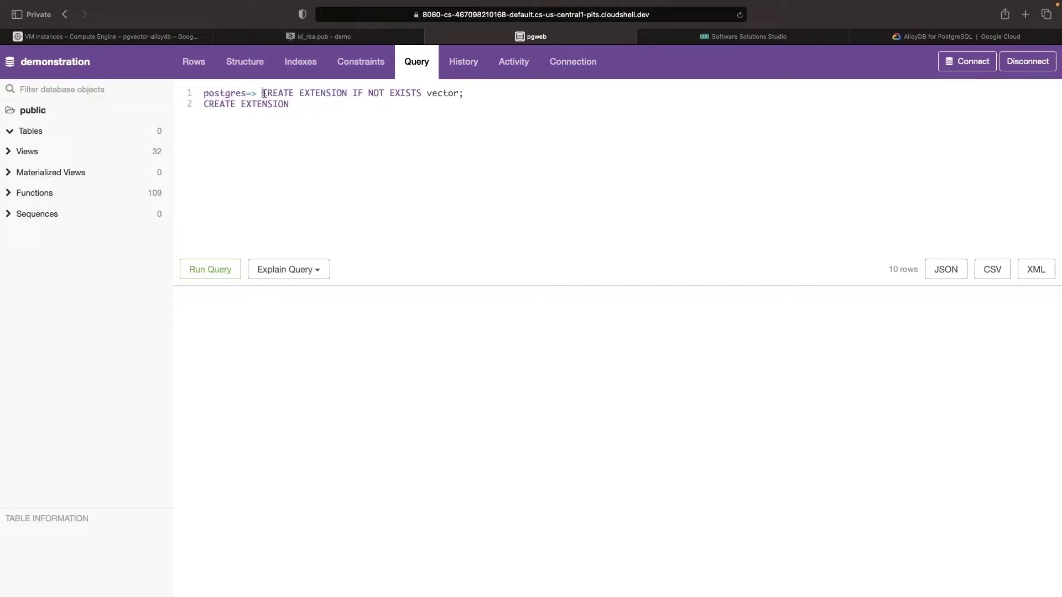
{"action": "left_click_drag", "start_coordinate": [264, 93], "coordinate": [203, 93]}
{"action": "key", "text": "BackSpace"}
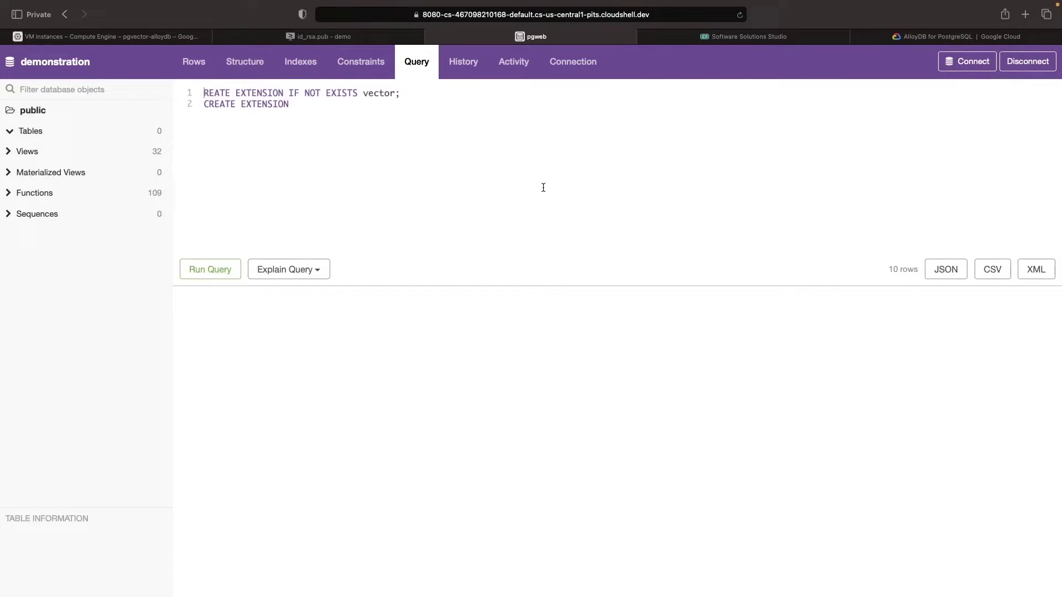
{"action": "triple_click", "coordinate": [248, 104]}
{"action": "key", "text": "BackSpace"}
{"action": "key", "text": "BackSpace"}
{"action": "left_click", "coordinate": [203, 271]}
{"action": "type", "text": "C"}
{"action": "left_click", "coordinate": [211, 269]}
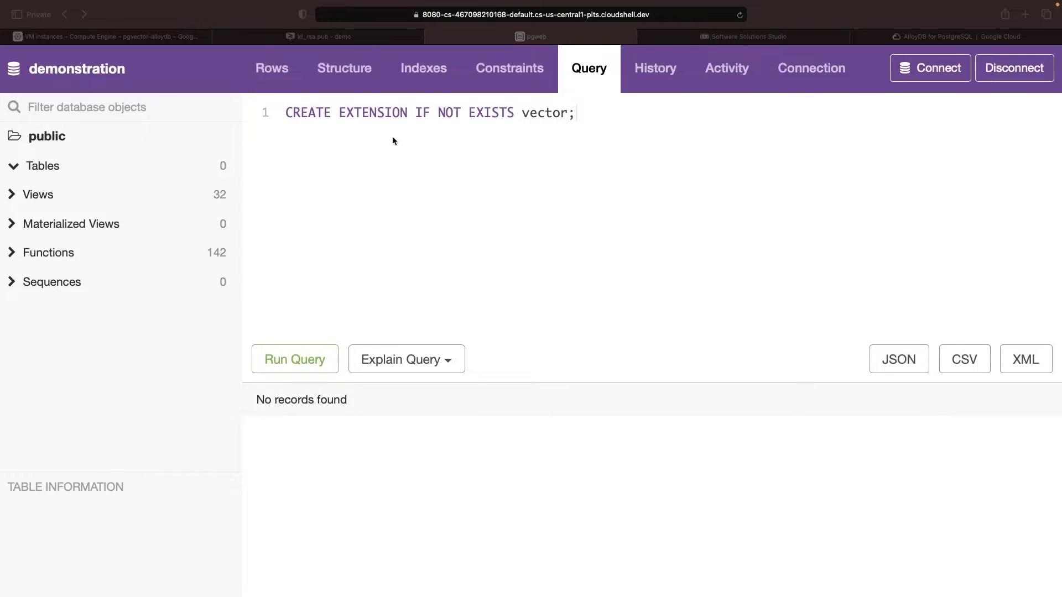
Draft the CREATE TABLE embeddings statement with an id column and a 768-dimension vector column.
{"action": "key", "text": "ctrl+a"}
{"action": "key", "text": "ctrl+v"}
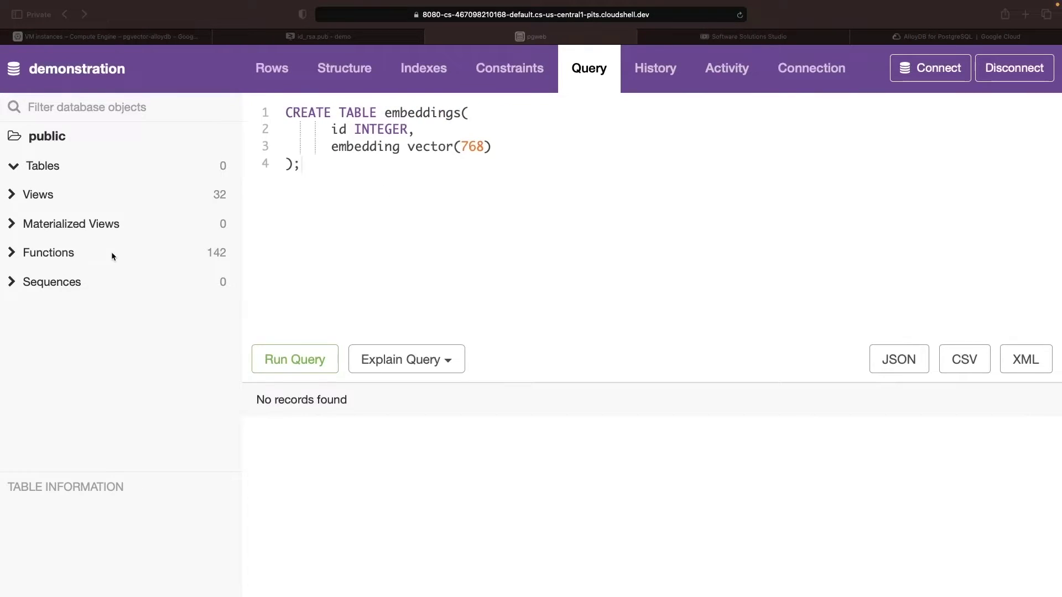
{"action": "double_click", "coordinate": [472, 147]}
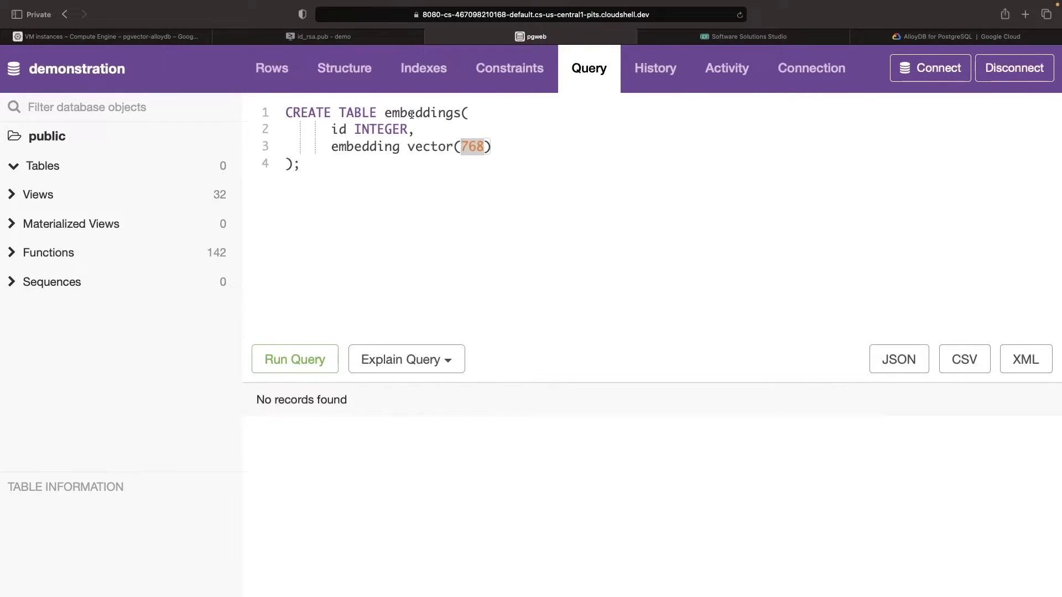
{"action": "left_click", "coordinate": [393, 181]}
{"action": "double_click", "coordinate": [341, 131]}
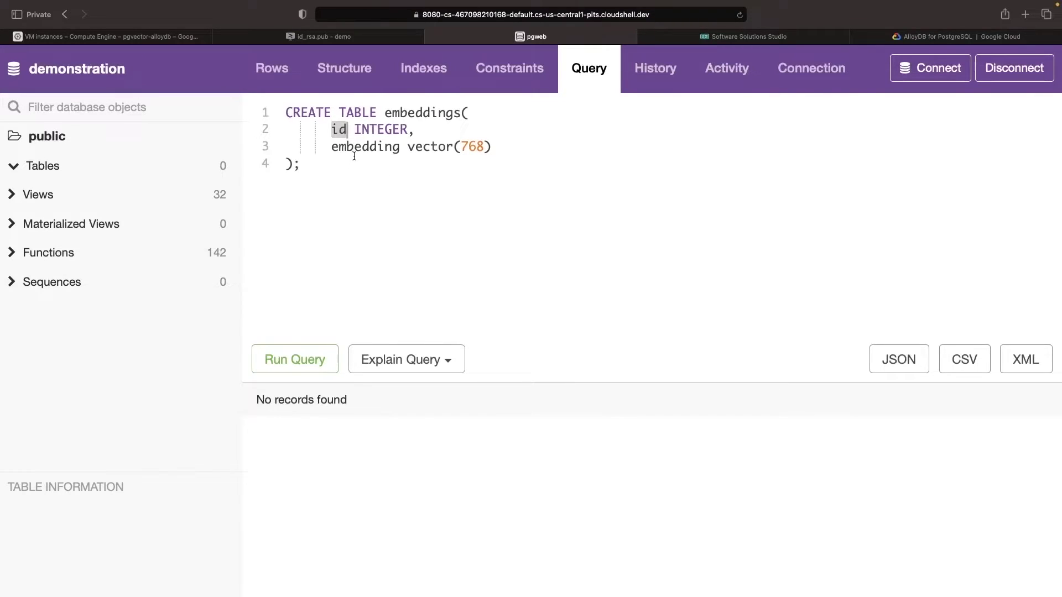
{"action": "left_click", "coordinate": [393, 181]}
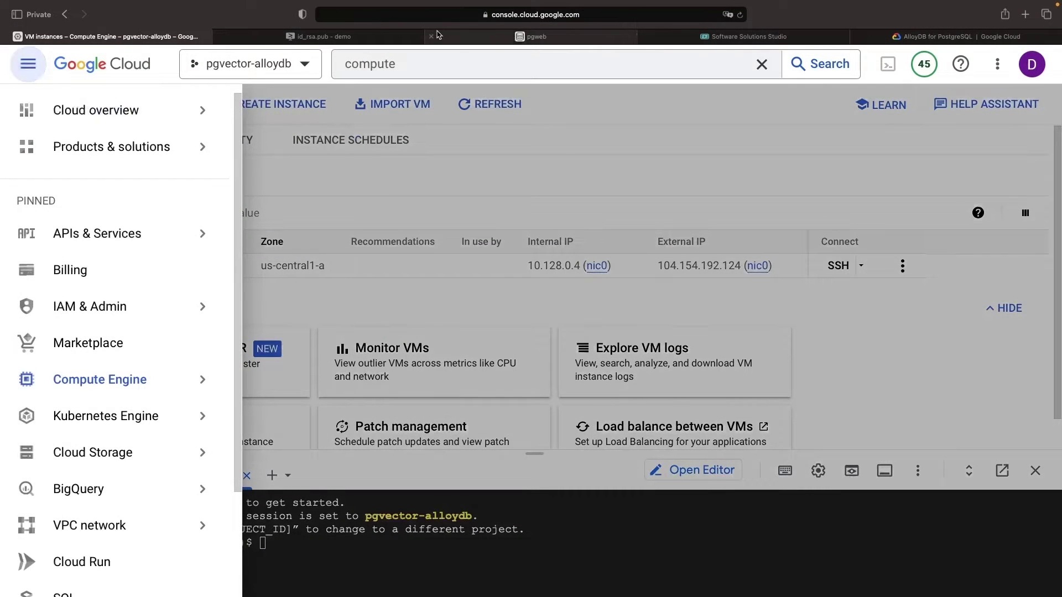
Search 'vertex', open Vertex AI, and view the Embeddings for text (textembedding-gecko) model details.
{"action": "left_click", "coordinate": [29, 64]}
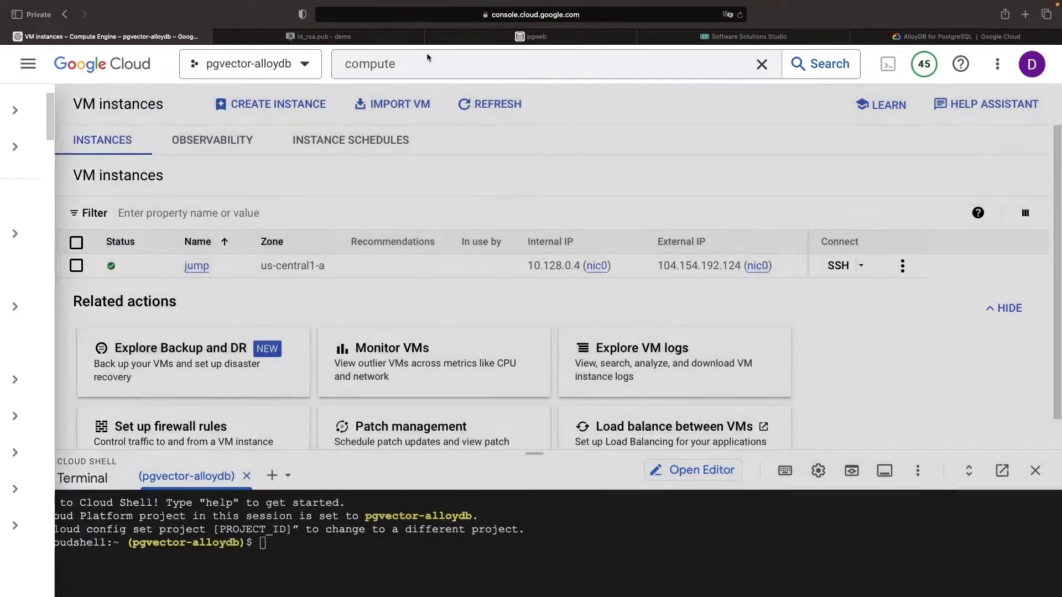
{"action": "left_click", "coordinate": [370, 64]}
{"action": "type", "text": "vertex"}
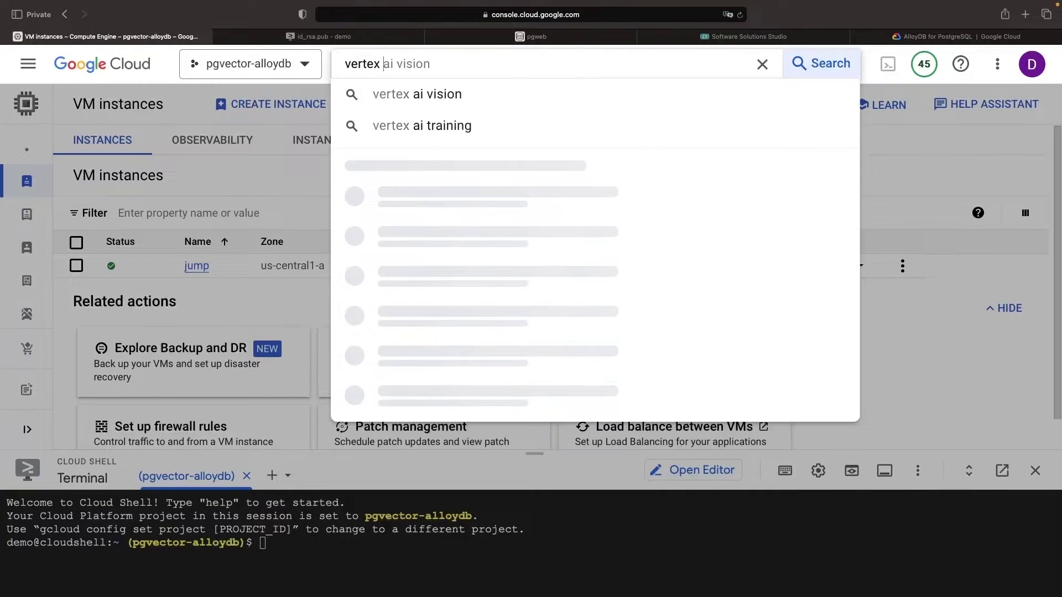
{"action": "left_click", "coordinate": [407, 237]}
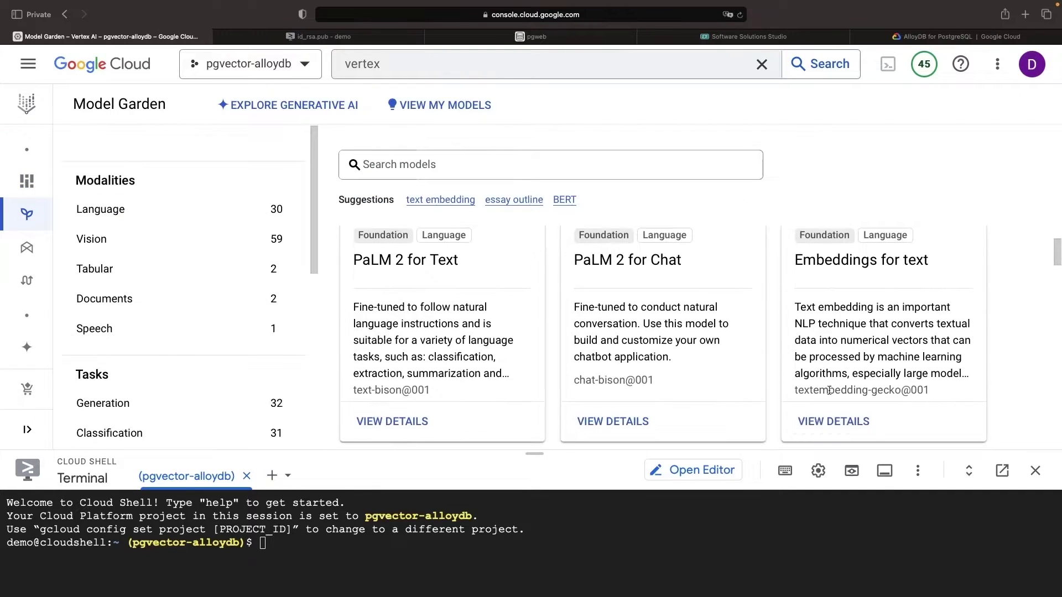
{"action": "left_click", "coordinate": [832, 422]}
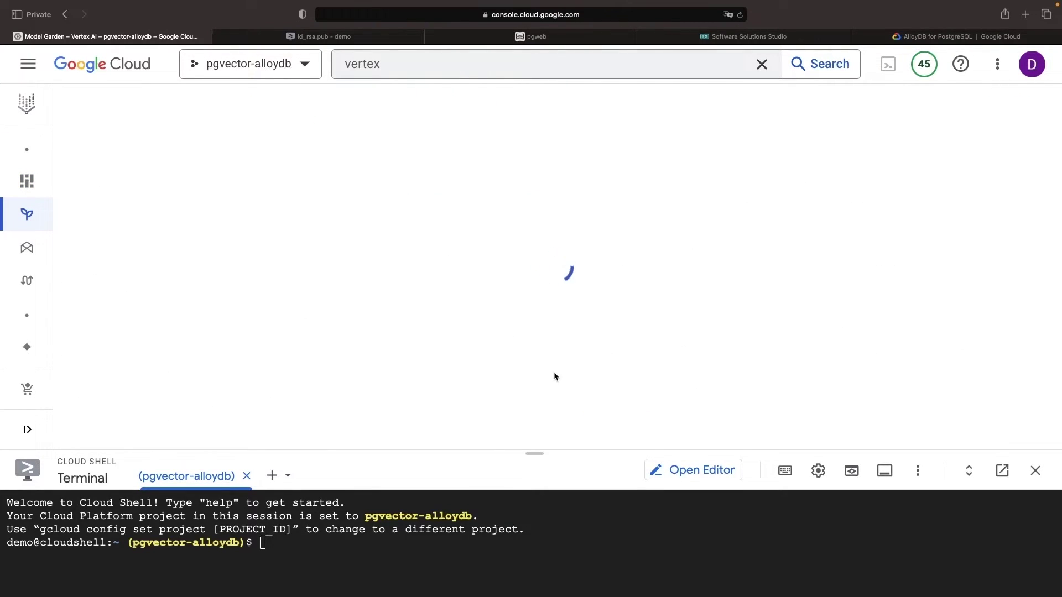
{"action": "scroll", "coordinate": [554, 377], "scroll_direction": "down", "scroll_amount": 3}
{"action": "scroll", "coordinate": [541, 386], "scroll_direction": "down", "scroll_amount": 3}
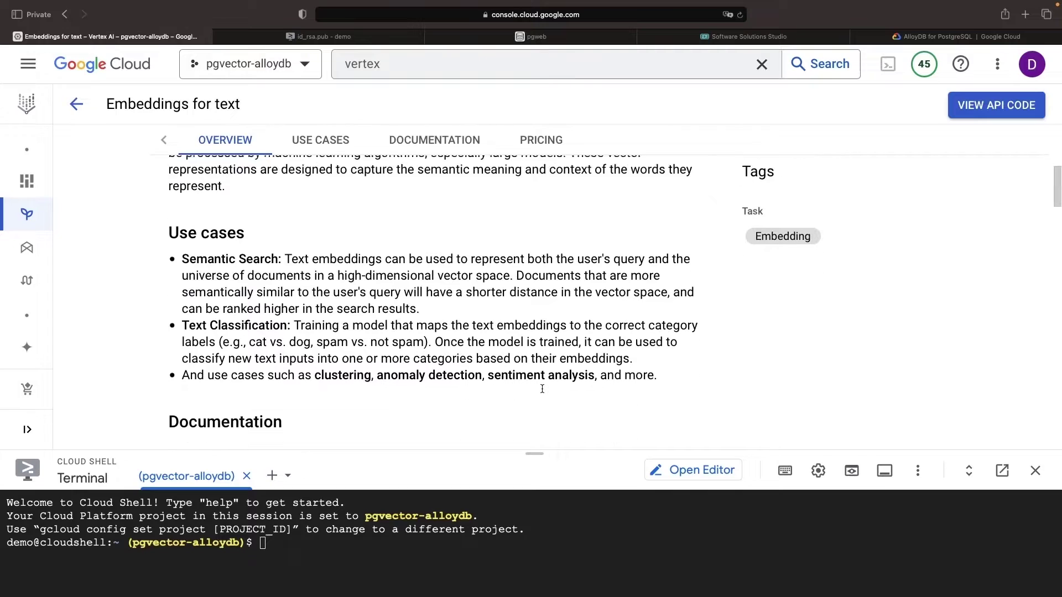
{"action": "scroll", "coordinate": [541, 387], "scroll_direction": "down", "scroll_amount": 3}
{"action": "scroll", "coordinate": [541, 388], "scroll_direction": "down", "scroll_amount": 2}
{"action": "scroll", "coordinate": [544, 392], "scroll_direction": "down", "scroll_amount": 2}
{"action": "scroll", "coordinate": [544, 392], "scroll_direction": "down", "scroll_amount": 5}
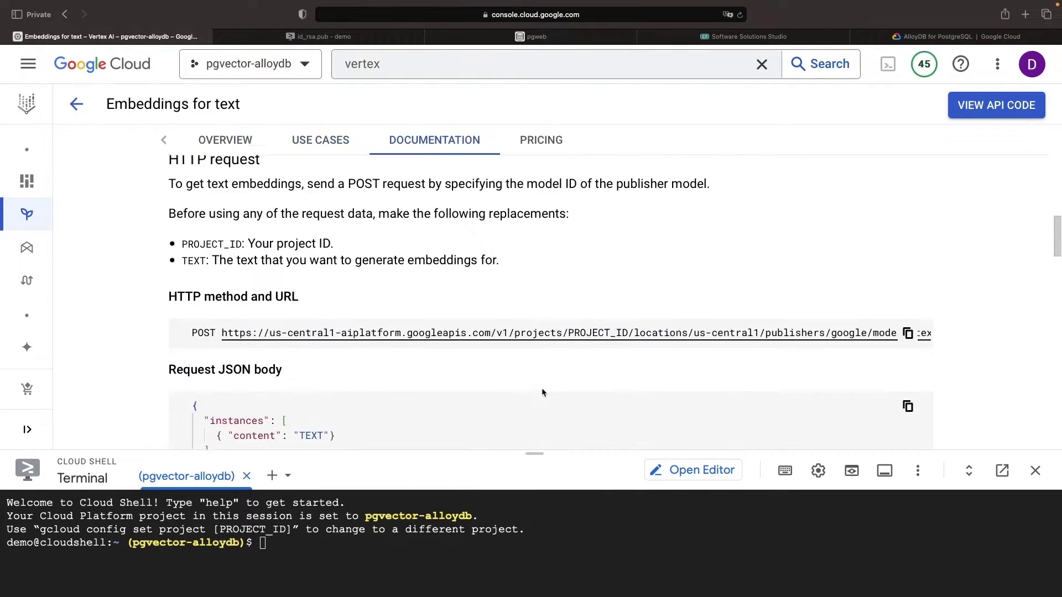
{"action": "scroll", "coordinate": [544, 393], "scroll_direction": "down", "scroll_amount": 5}
{"action": "scroll", "coordinate": [544, 393], "scroll_direction": "down", "scroll_amount": 5}
{"action": "scroll", "coordinate": [543, 393], "scroll_direction": "down", "scroll_amount": 4}
{"action": "scroll", "coordinate": [542, 389], "scroll_direction": "up", "scroll_amount": 2}
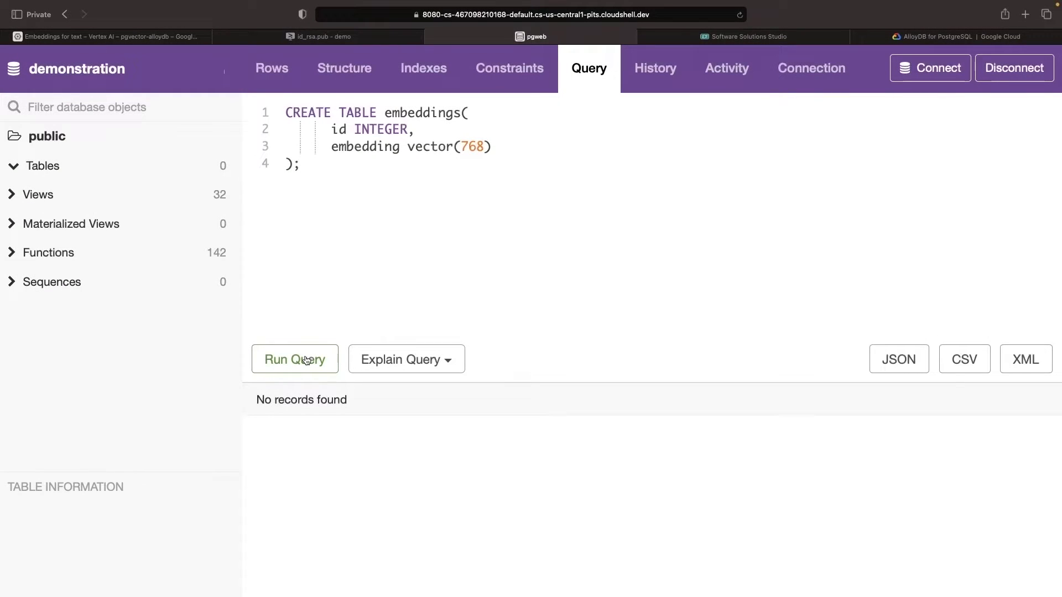
Run the CREATE TABLE embeddings query and open the new table's empty Rows view.
{"action": "left_click", "coordinate": [307, 361]}
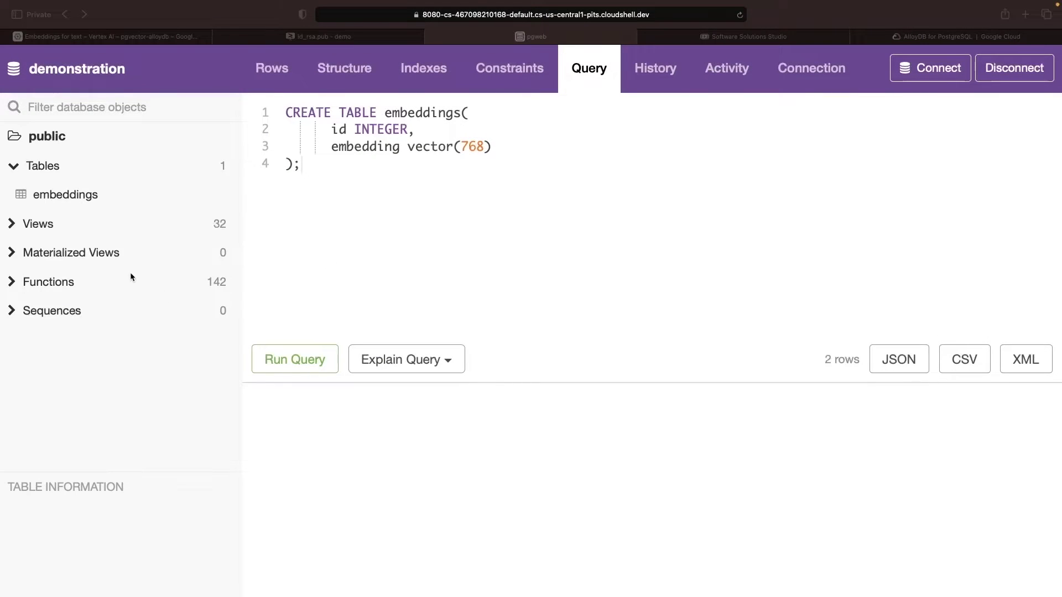
{"action": "left_click", "coordinate": [65, 195]}
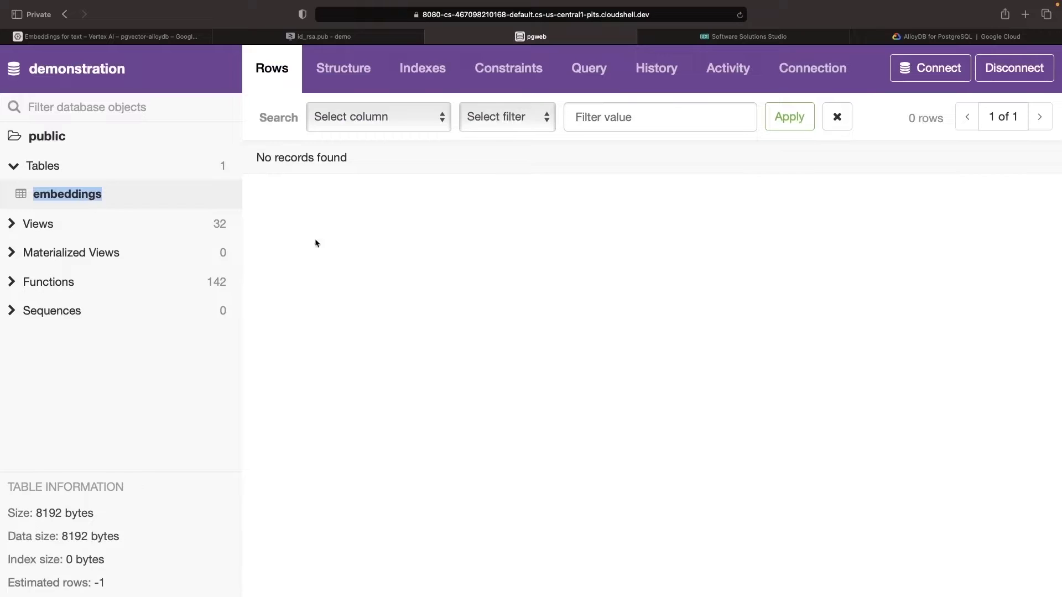
{"action": "left_click", "coordinate": [469, 266]}
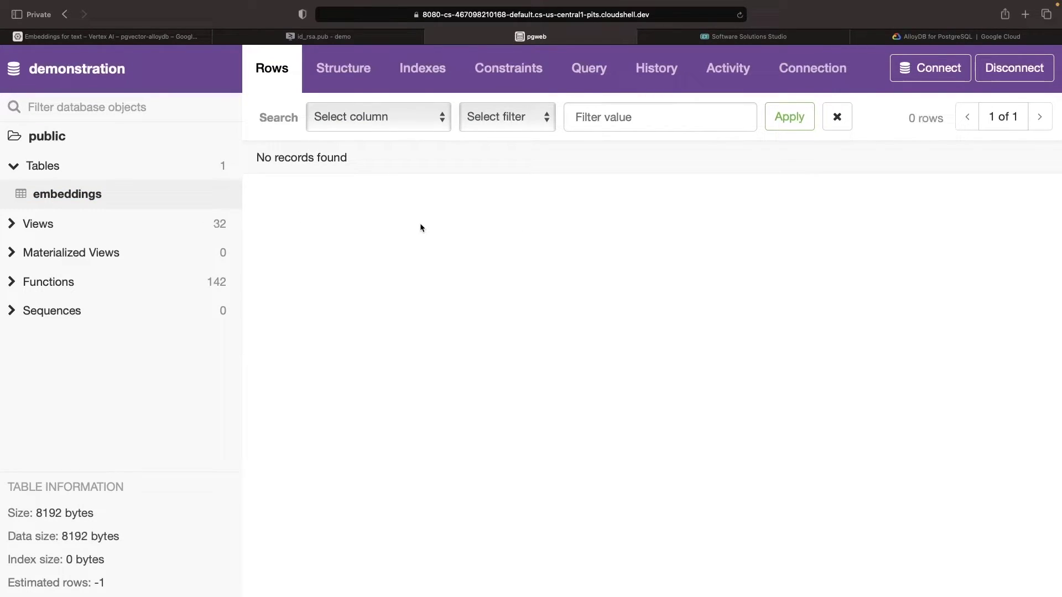
Create script.py with touch in the second terminal of pgvector-alloydb and open it.
{"action": "key", "text": "ctrl+shift+Tab"}
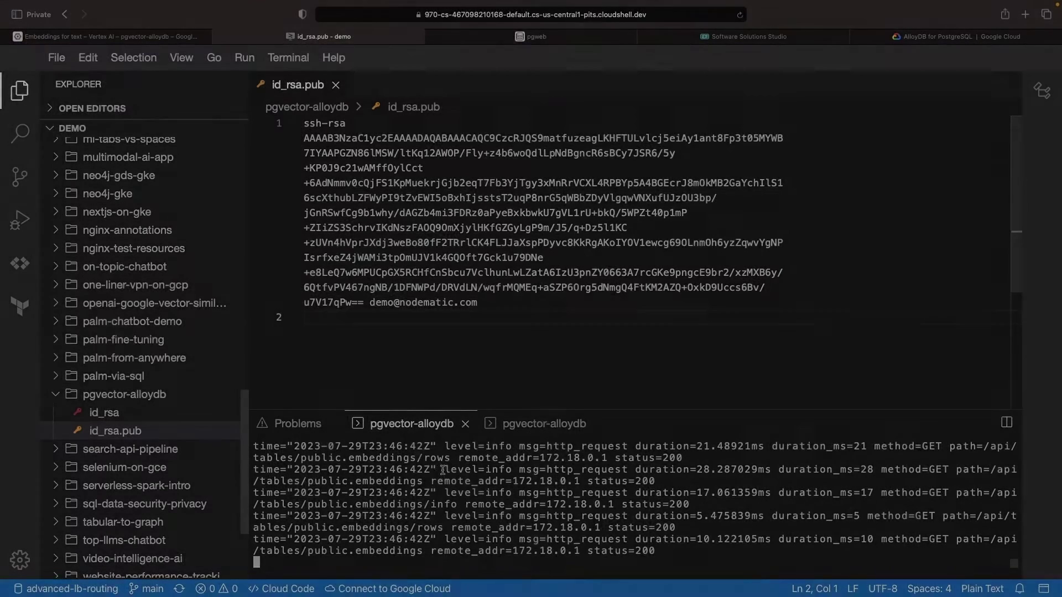
{"action": "left_click", "coordinate": [508, 428]}
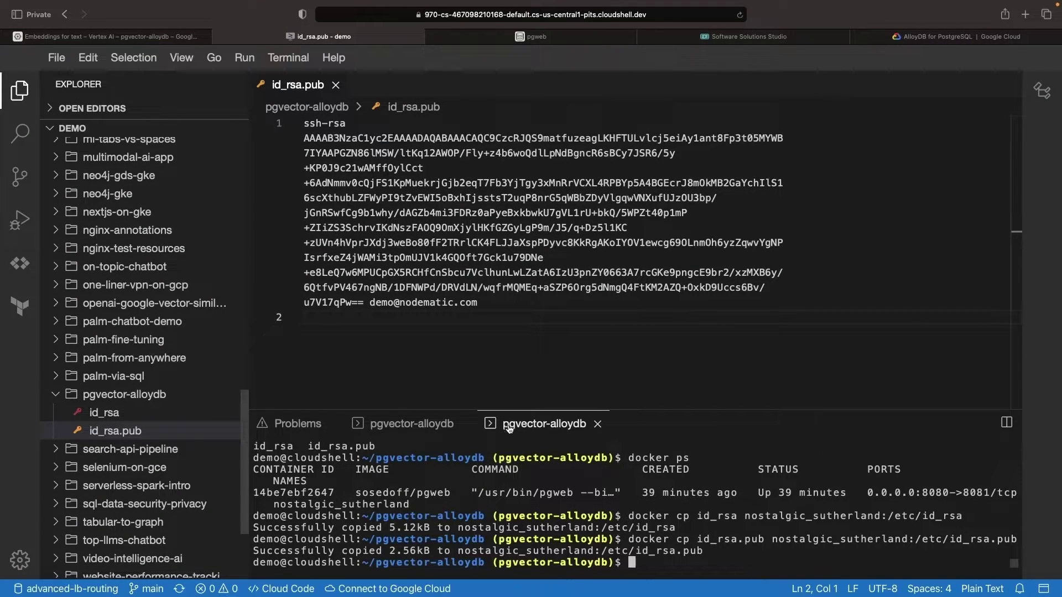
{"action": "type", "text": "touch"}
{"action": "key", "text": "Return"}
{"action": "type", "text": "touch"}
{"action": "key", "text": "ctrl+l"}
{"action": "type", "text": "s"}
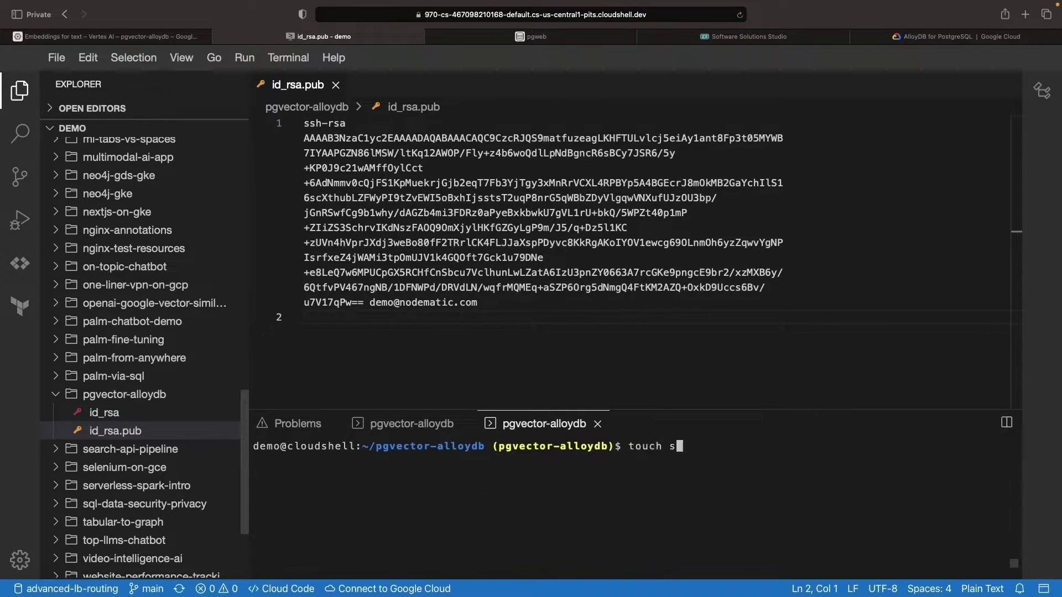
{"action": "type", "text": "cript.py"}
{"action": "key", "text": "Return"}
{"action": "left_click", "coordinate": [110, 449]}
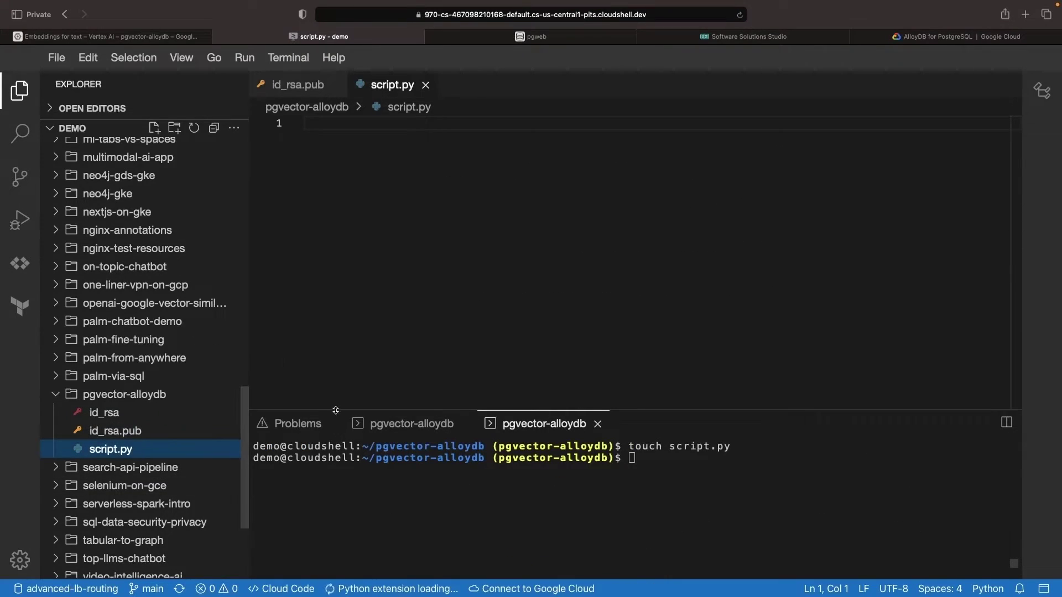
{"action": "mouse_move", "coordinate": [109, 37]}
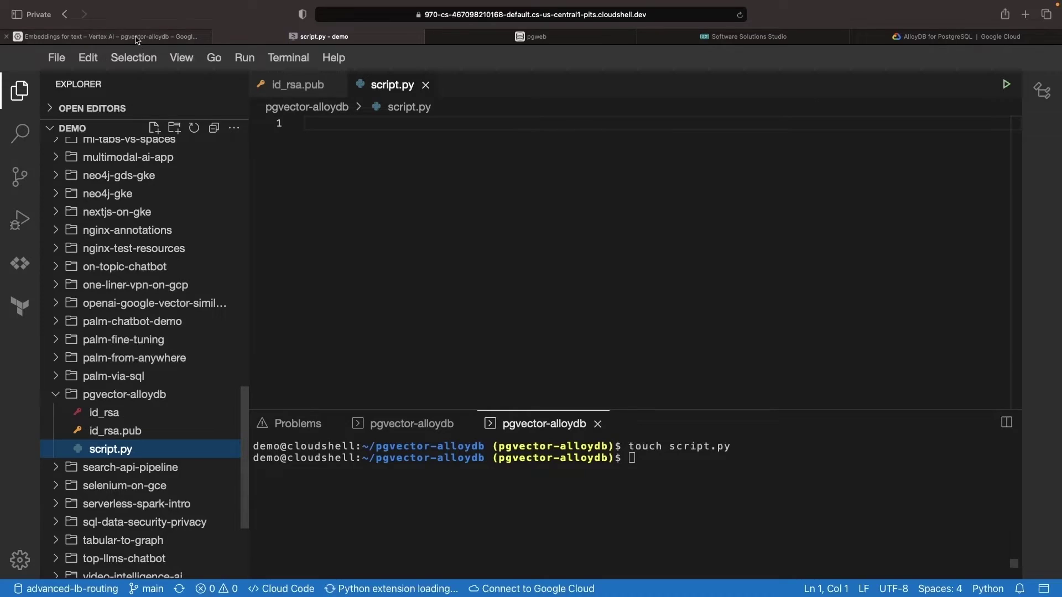
{"action": "left_click", "coordinate": [137, 36]}
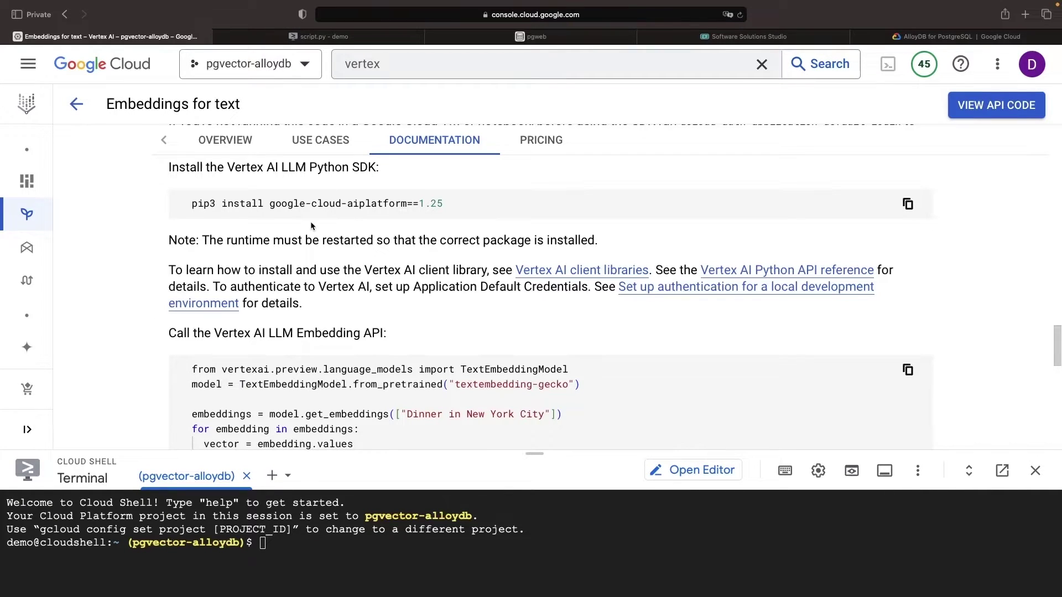
{"action": "mouse_move", "coordinate": [26, 202]}
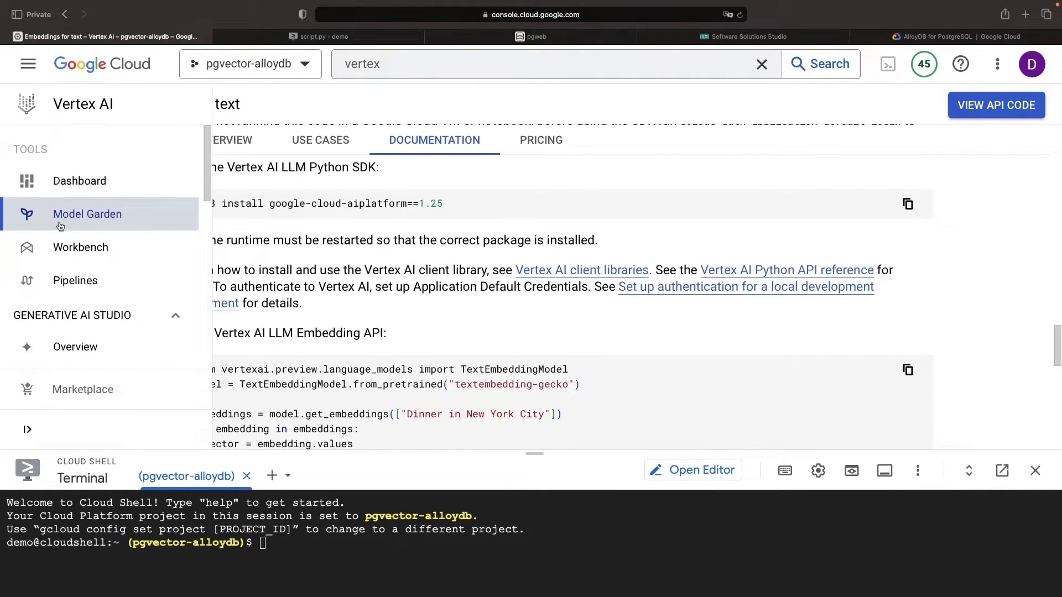
Enable all recommended Vertex AI APIs from the Vertex AI Dashboard, then focus script.py.
{"action": "left_click", "coordinate": [78, 181]}
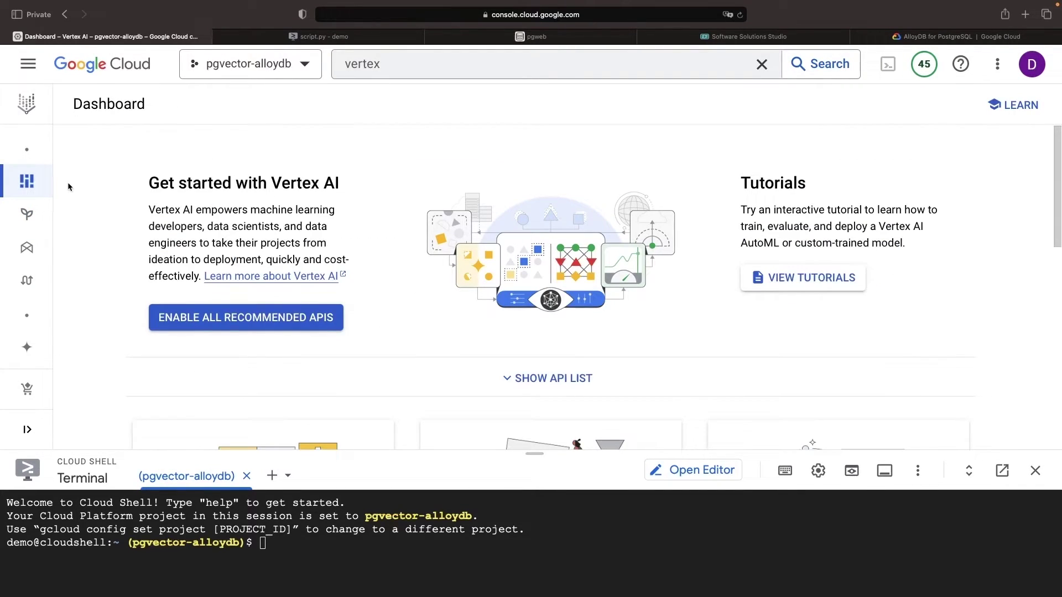
{"action": "left_click", "coordinate": [215, 318]}
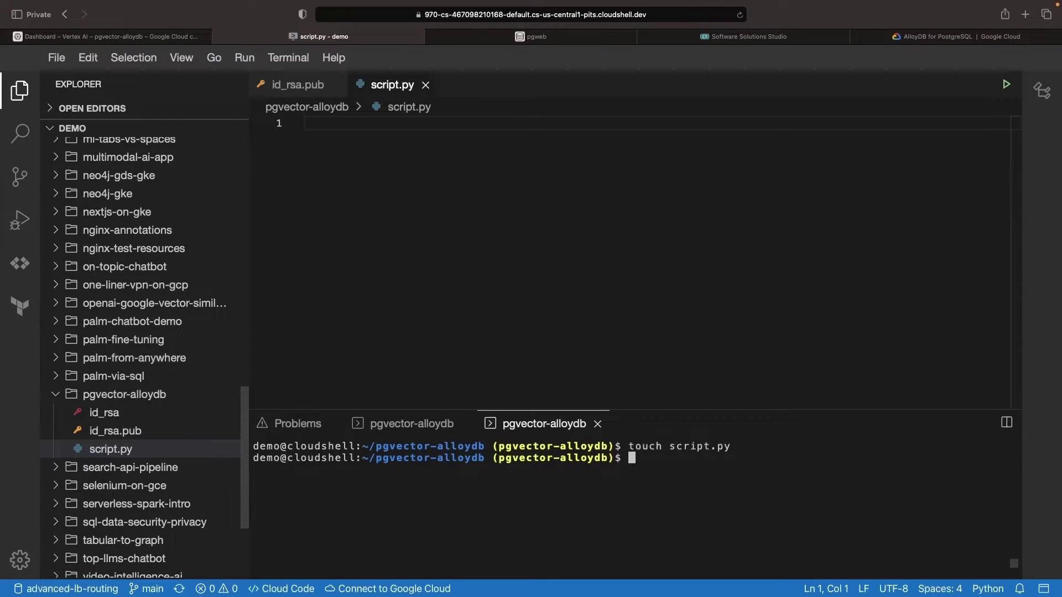
{"action": "left_click", "coordinate": [414, 133]}
Paste the Python embedding script into script.py and review textembedding-gecko and port 5432.
{"action": "key", "text": "ctrl+v"}
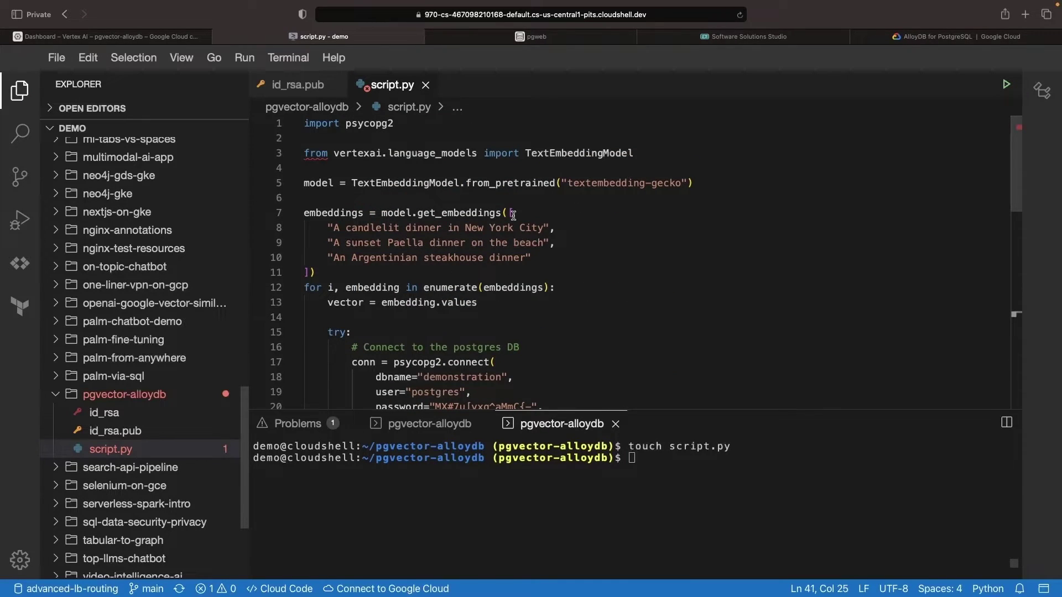
{"action": "double_click", "coordinate": [626, 183]}
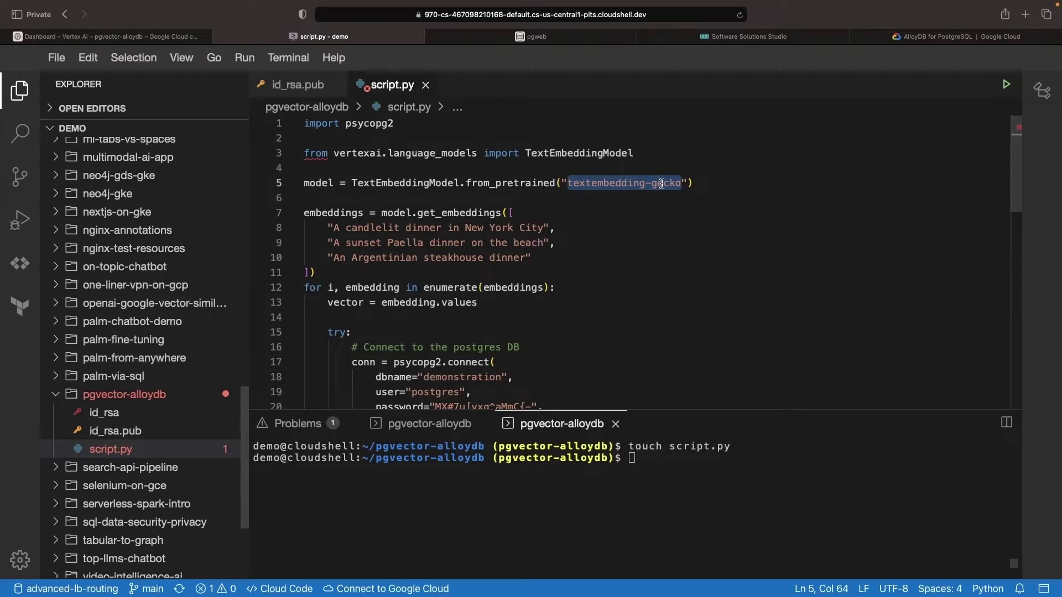
{"action": "left_click", "coordinate": [629, 201]}
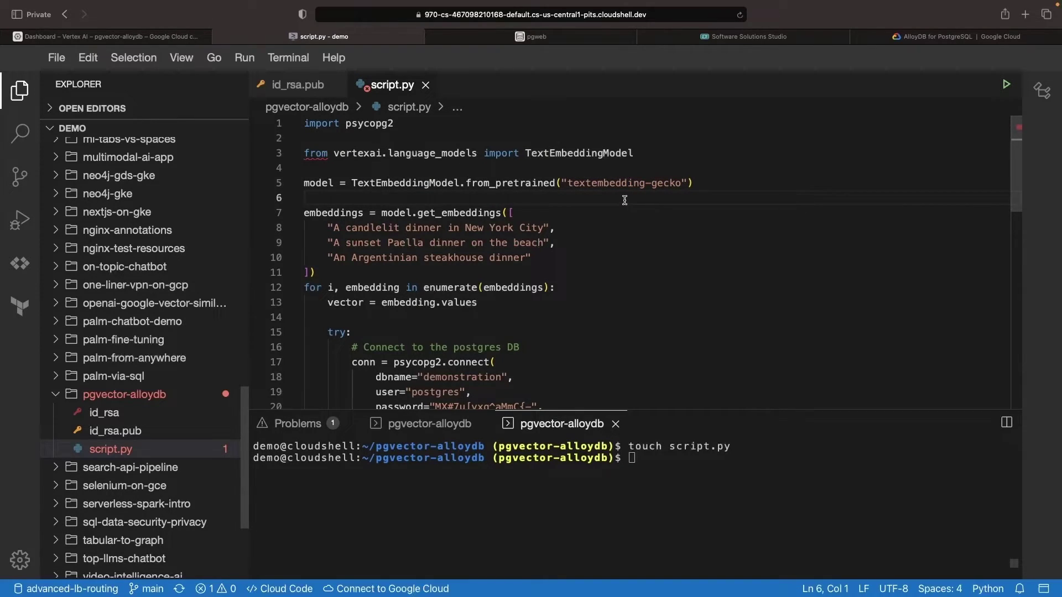
{"action": "double_click", "coordinate": [549, 153]}
{"action": "scroll", "coordinate": [548, 178], "scroll_direction": "down", "scroll_amount": 1}
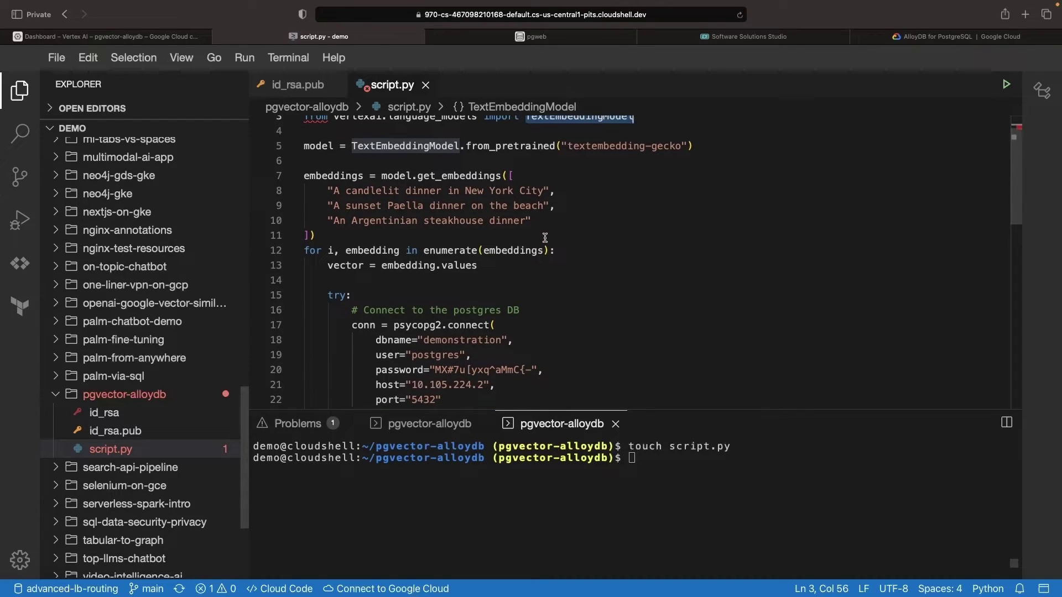
{"action": "left_click", "coordinate": [561, 265]}
{"action": "scroll", "coordinate": [561, 265], "scroll_direction": "down", "scroll_amount": 1}
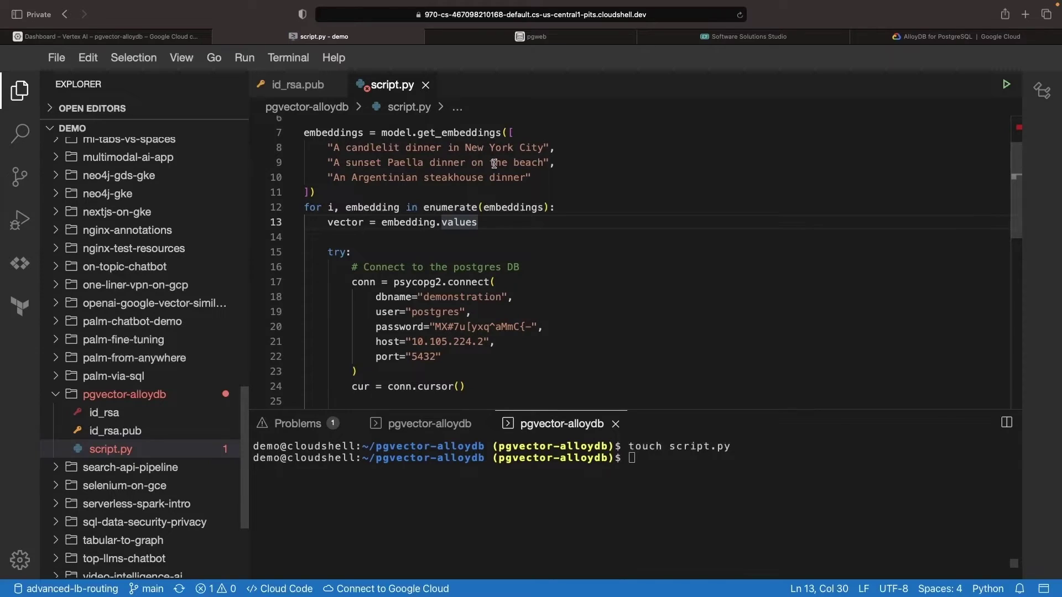
{"action": "scroll", "coordinate": [498, 208], "scroll_direction": "down", "scroll_amount": 3}
{"action": "scroll", "coordinate": [415, 290], "scroll_direction": "down", "scroll_amount": 3}
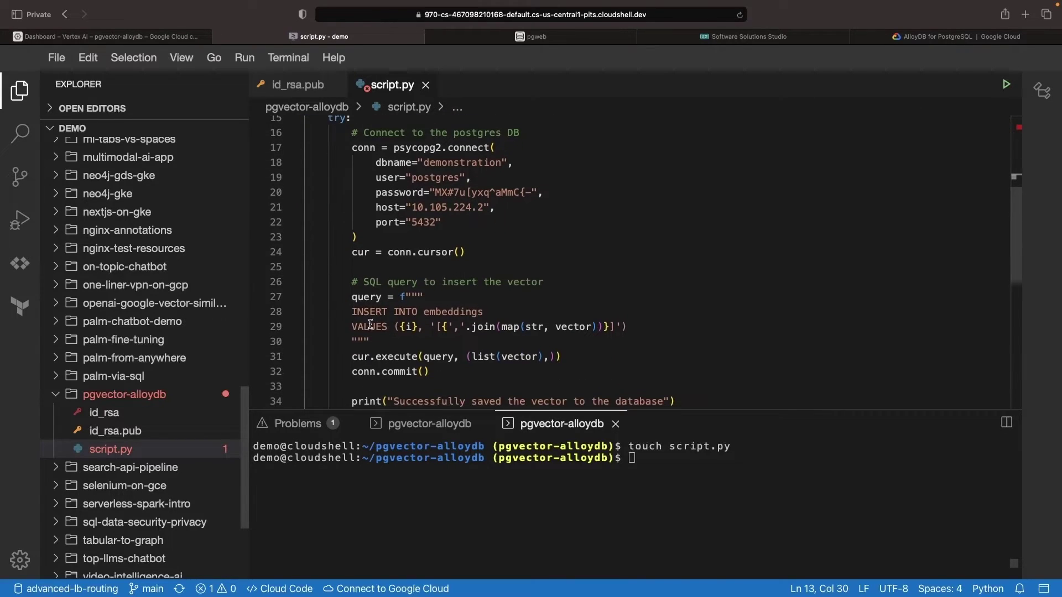
{"action": "scroll", "coordinate": [370, 326], "scroll_direction": "down", "scroll_amount": 3}
{"action": "scroll", "coordinate": [415, 290], "scroll_direction": "up", "scroll_amount": 5}
{"action": "scroll", "coordinate": [432, 291], "scroll_direction": "up", "scroll_amount": 1}
{"action": "left_click", "coordinate": [435, 294]}
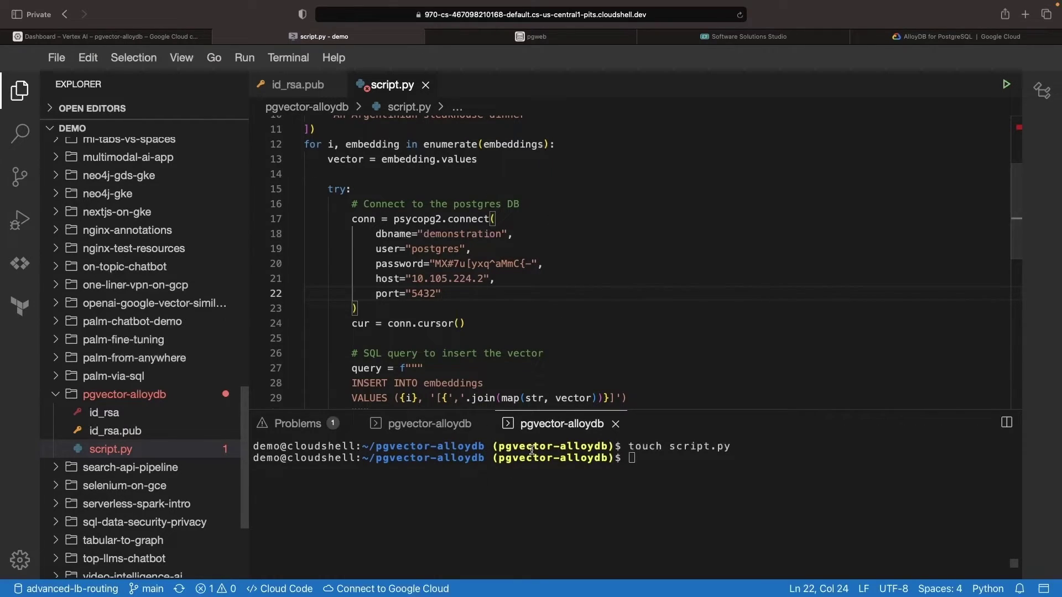
Download script.py to the computer, allowing the browser download.
{"action": "right_click", "coordinate": [132, 449]}
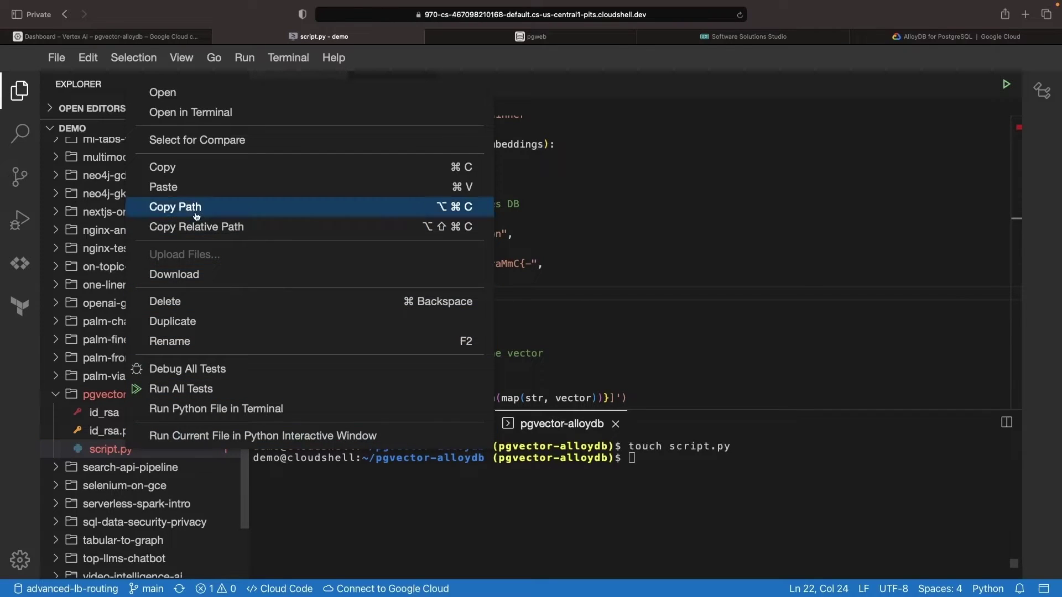
{"action": "left_click", "coordinate": [174, 273]}
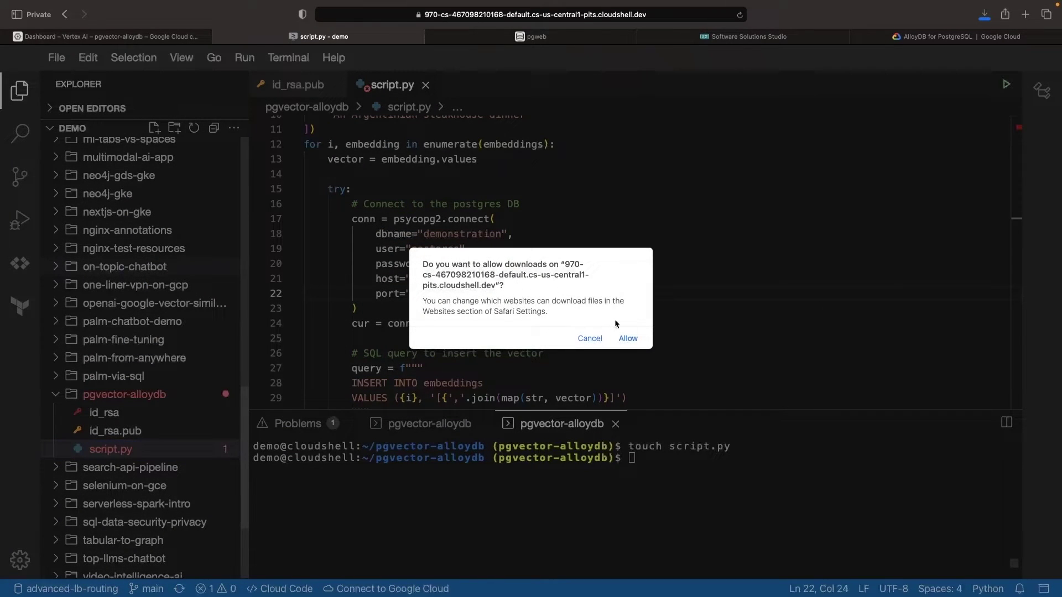
{"action": "left_click", "coordinate": [628, 339]}
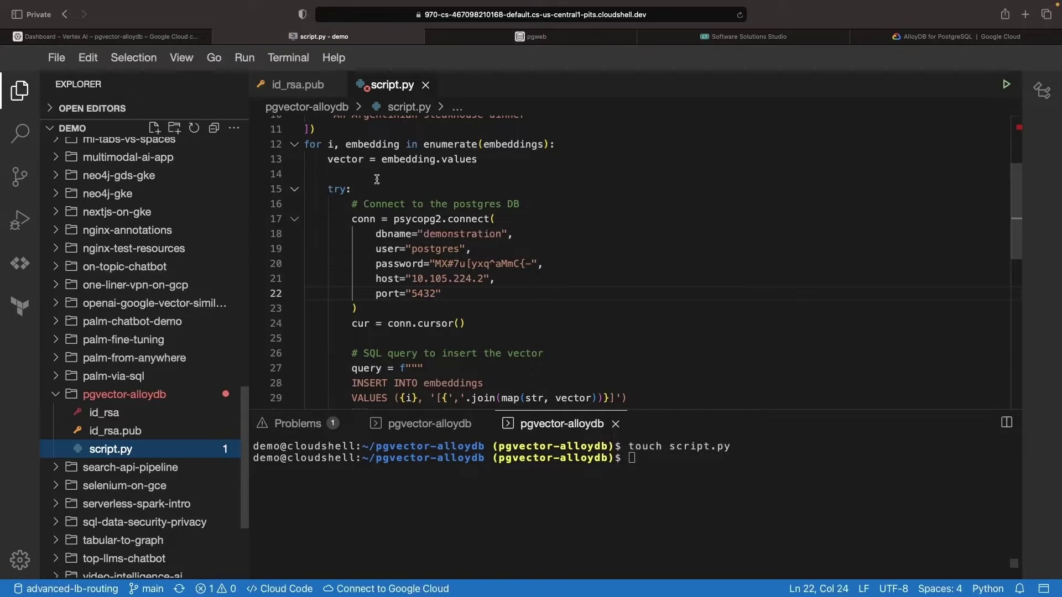
Open the Compute Engine VM instances page from the console search.
{"action": "left_click", "coordinate": [107, 36]}
{"action": "left_click", "coordinate": [498, 64]}
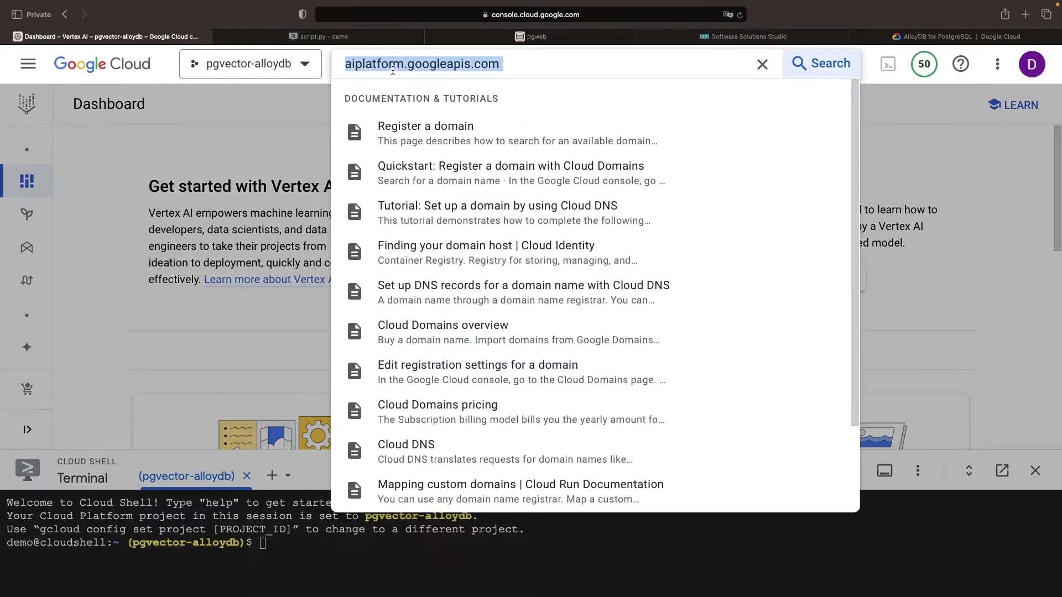
{"action": "type", "text": "compute"}
{"action": "left_click", "coordinate": [420, 168]}
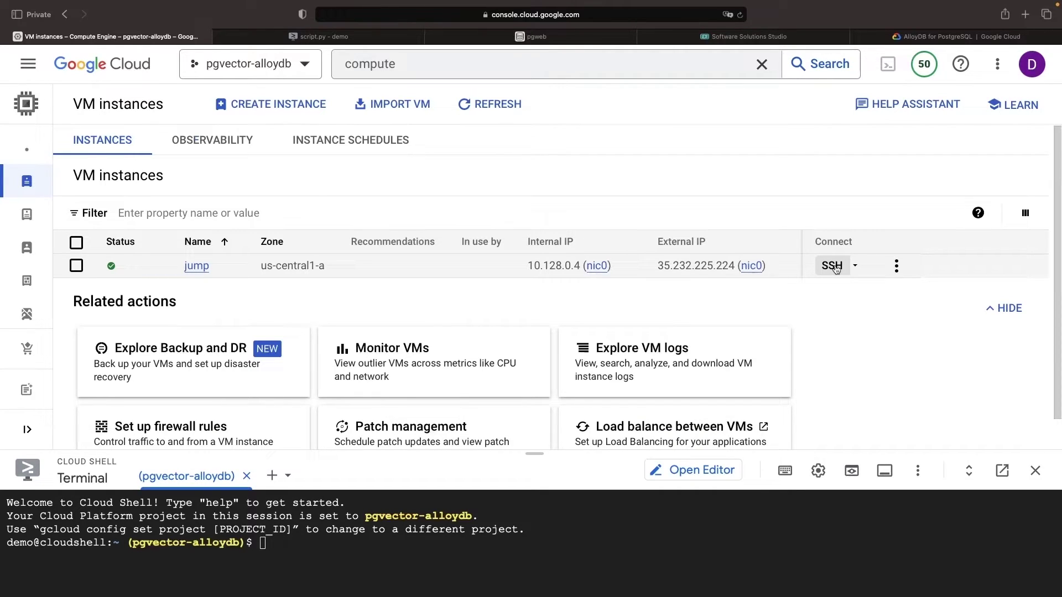
SSH into the jump VM, update package lists, and install python3-pip and libpq-dev.
{"action": "left_click", "coordinate": [832, 266]}
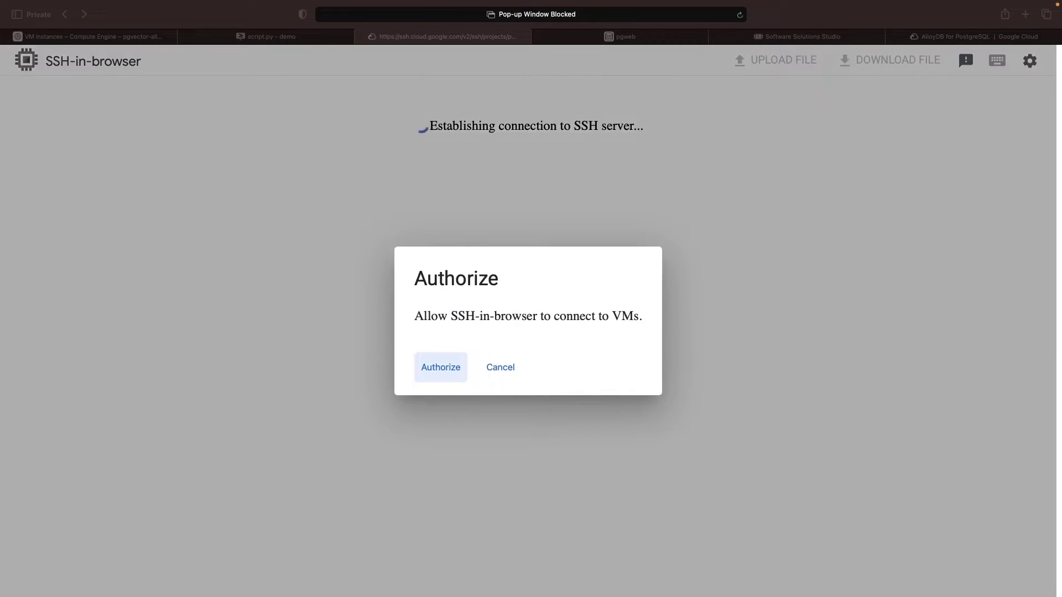
{"action": "left_click", "coordinate": [440, 366]}
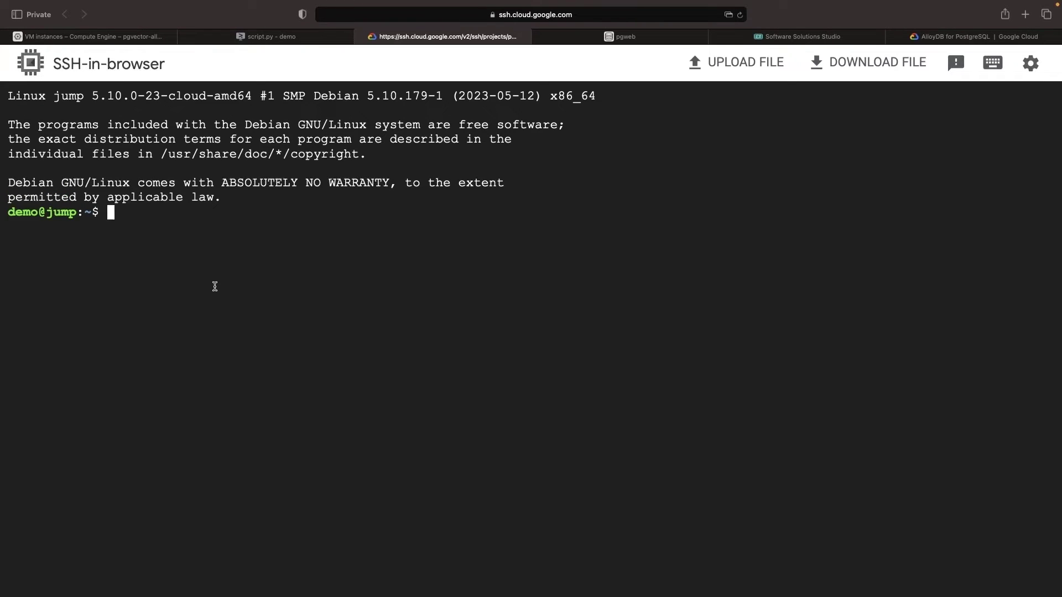
{"action": "type", "text": "sudo "}
{"action": "type", "text": "apt-g"}
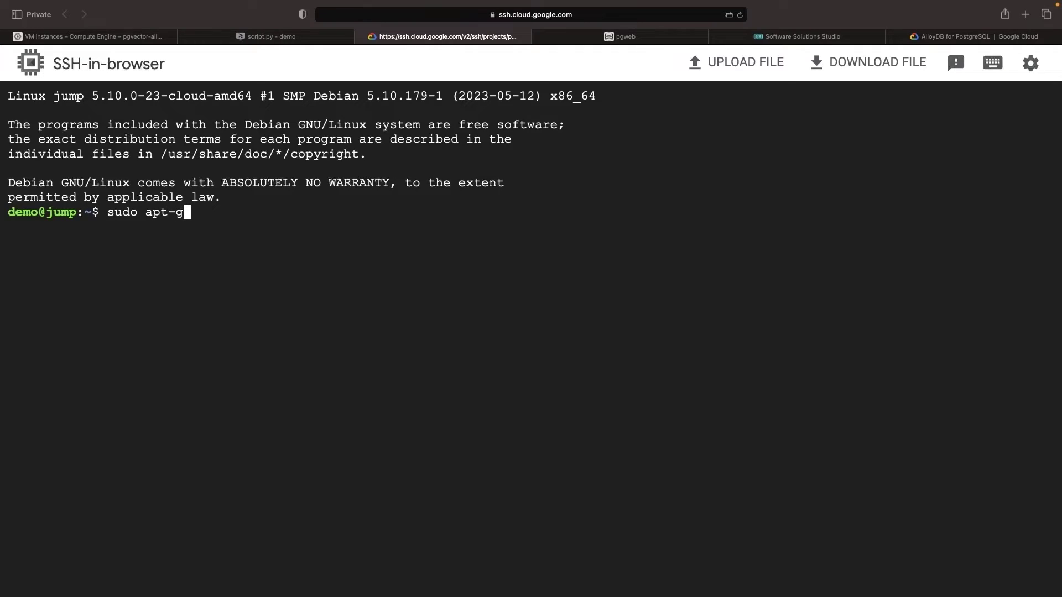
{"action": "type", "text": "et update"}
{"action": "key", "text": "Return"}
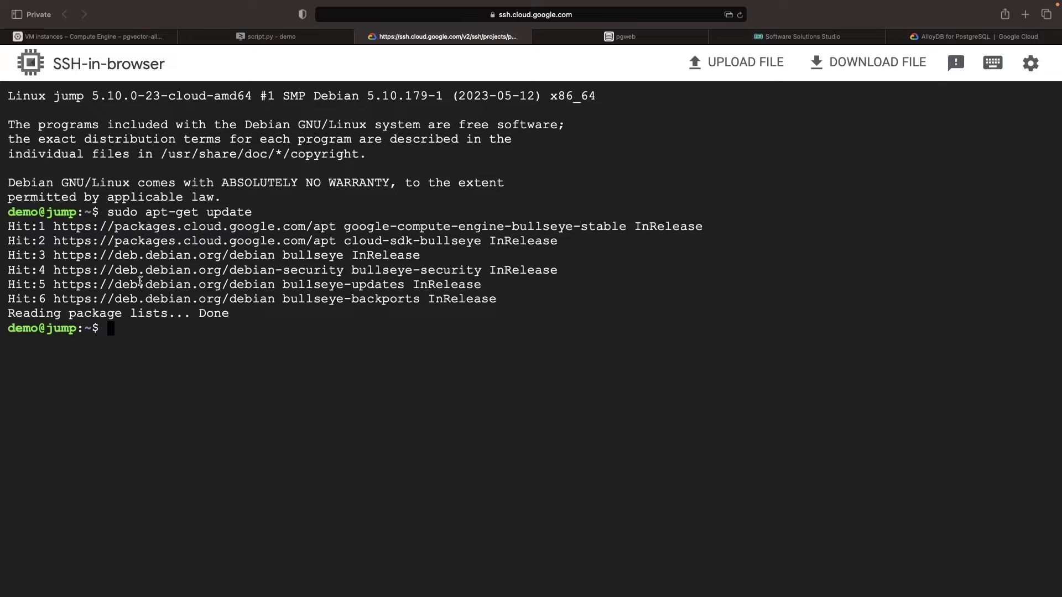
{"action": "type", "text": "sudo pip3sudo apt-get python3-pip"}
{"action": "key", "text": "Return"}
{"action": "key", "text": "Up"}
{"action": "key", "text": "Left"}
{"action": "key", "text": "Left"}
{"action": "key", "text": "Left"}
{"action": "type", "text": "install"}
{"action": "key", "text": "Return"}
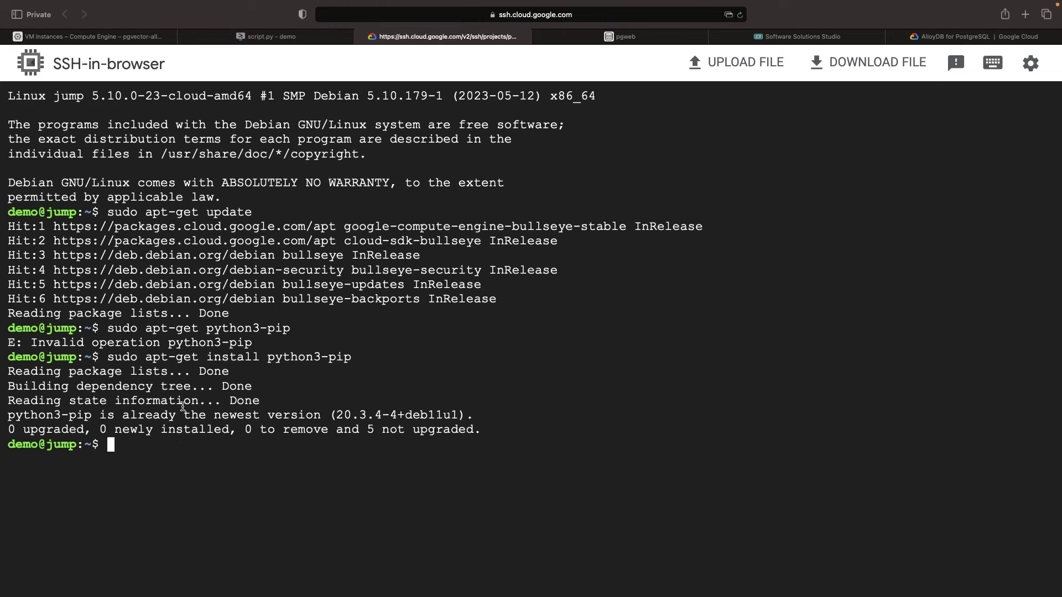
{"action": "type", "text": "sudo apt-get install libpq-dev"}
{"action": "key", "text": "Return"}
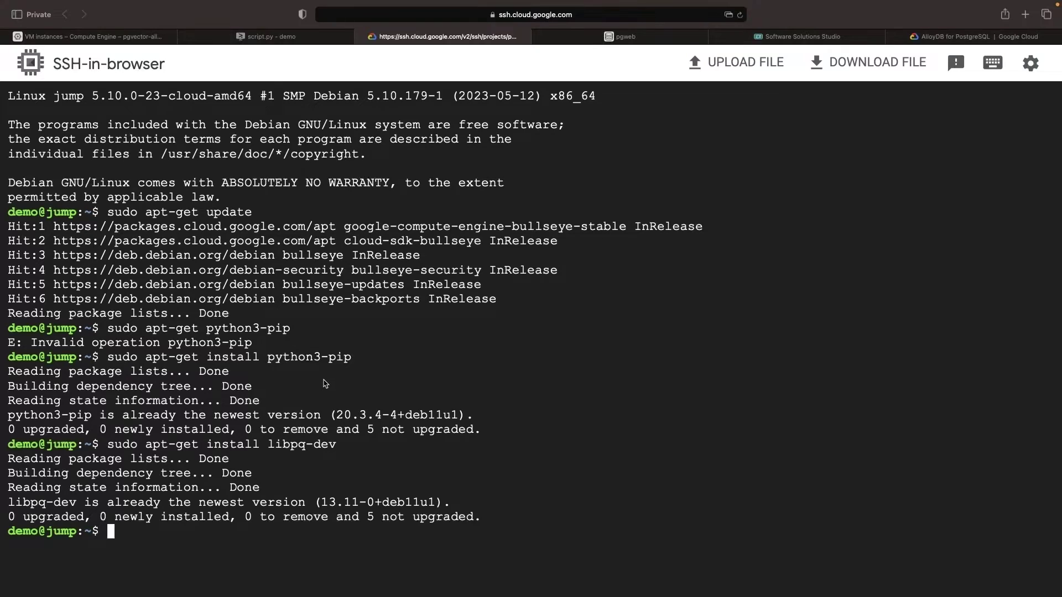
Install psycopg2 and google-cloud-aiplatform with pip3 on the jump box.
{"action": "type", "text": "sudo pip3 install psycopg2"}
{"action": "key", "text": "Return"}
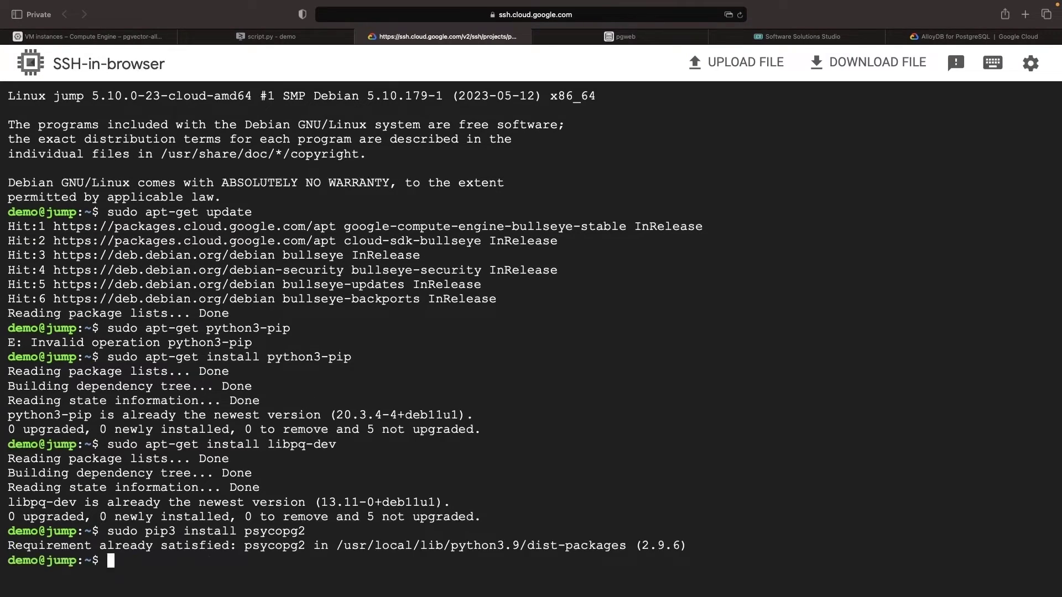
{"action": "key", "text": "alt+Tab"}
{"action": "type", "text": "sudo pip3 install google-cloud-aiplatform"}
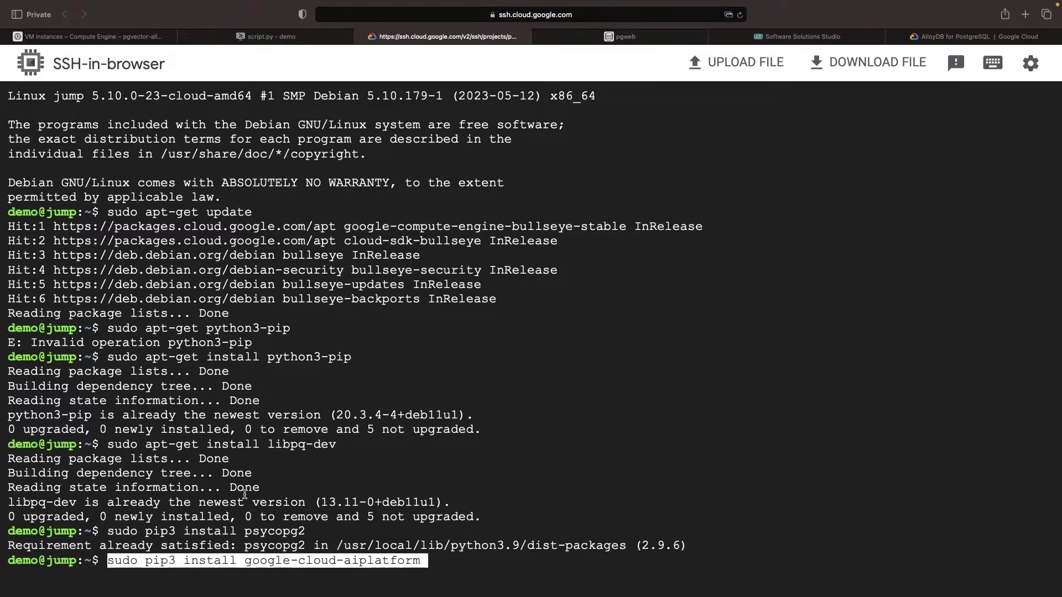
{"action": "key", "text": "Return"}
{"action": "left_click", "coordinate": [696, 60]}
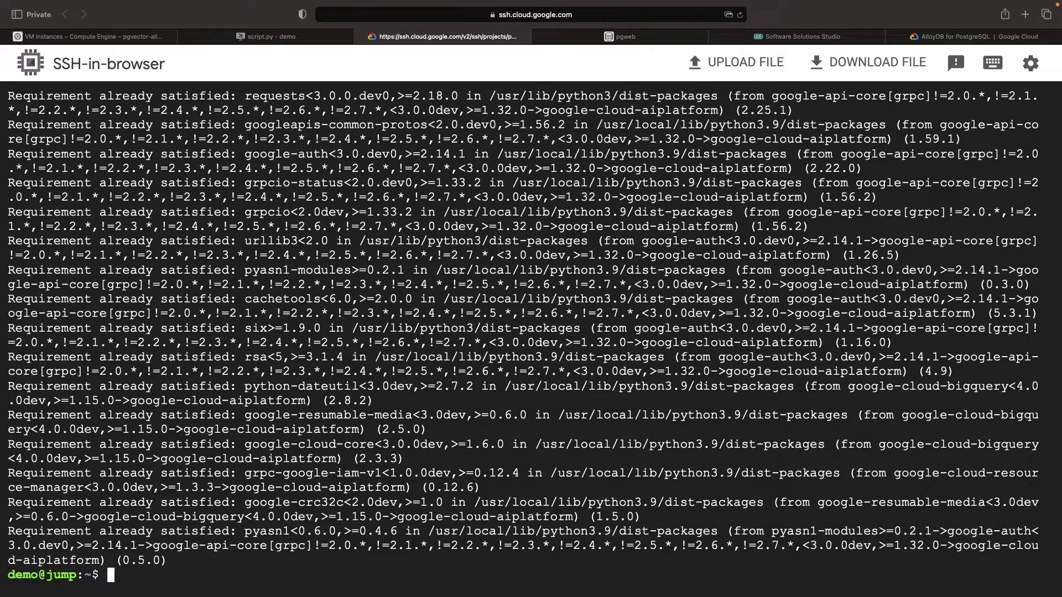
{"action": "key", "text": "alt+Tab"}
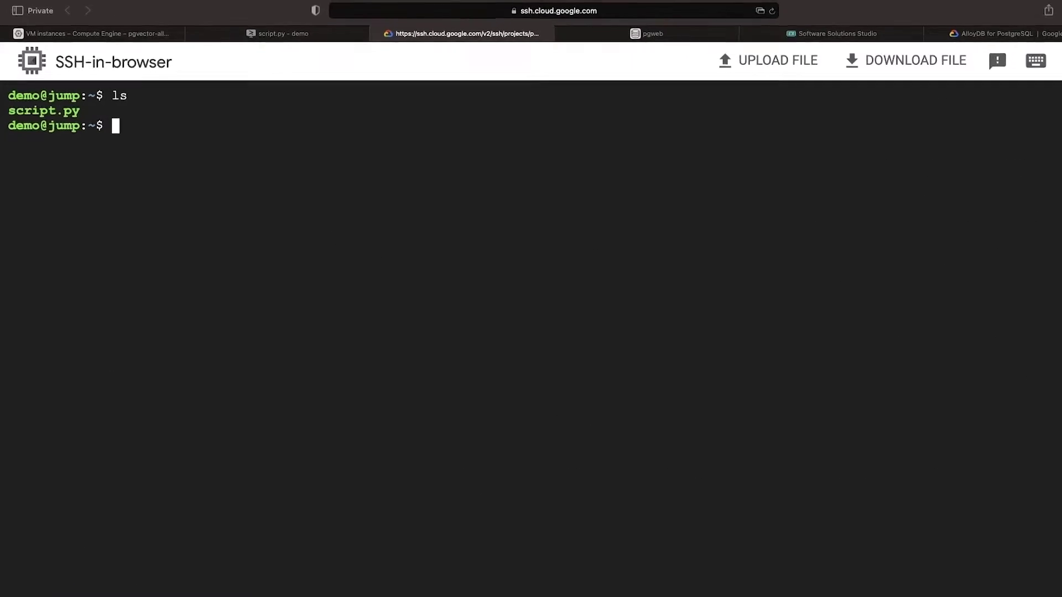
{"action": "type", "text": "python3 script.py"}
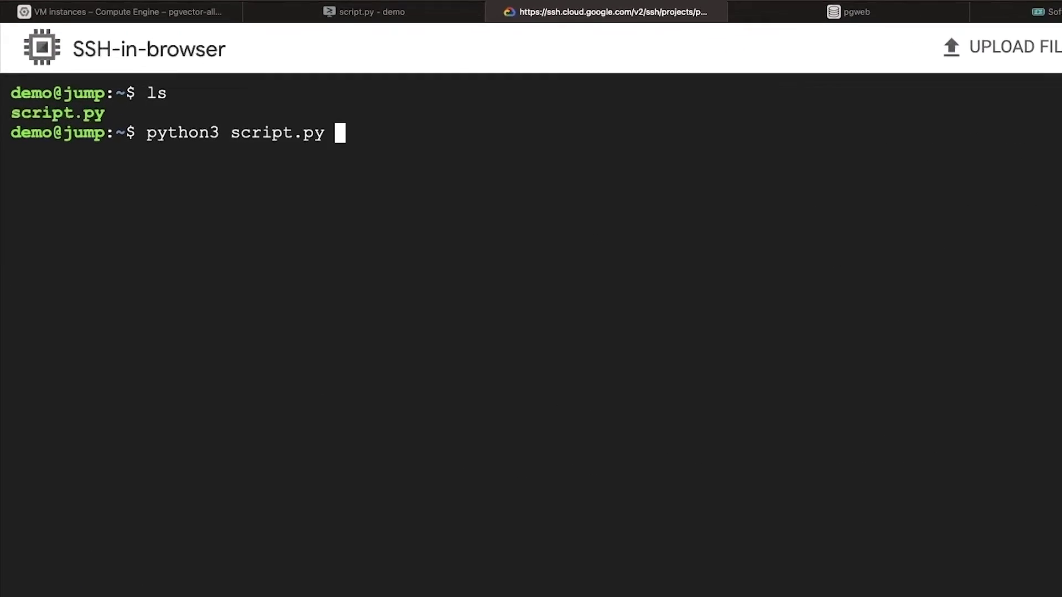
Run python3 script.py on the jump box to store three embeddings.
{"action": "key", "text": "Return"}
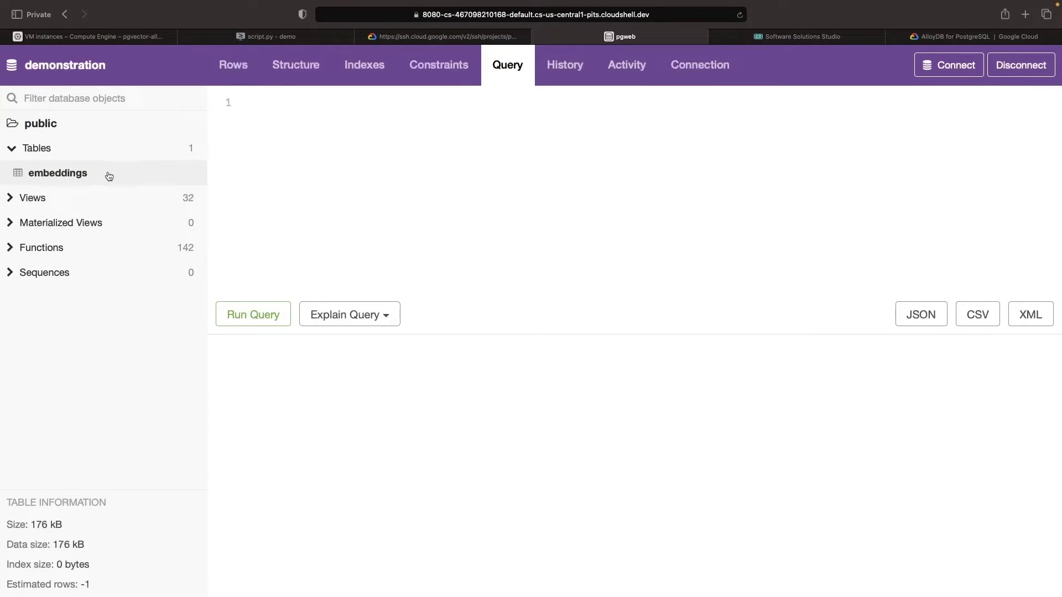
Check the embeddings table's rows (ids 0–2), then start a blank SQL query.
{"action": "left_click", "coordinate": [108, 176]}
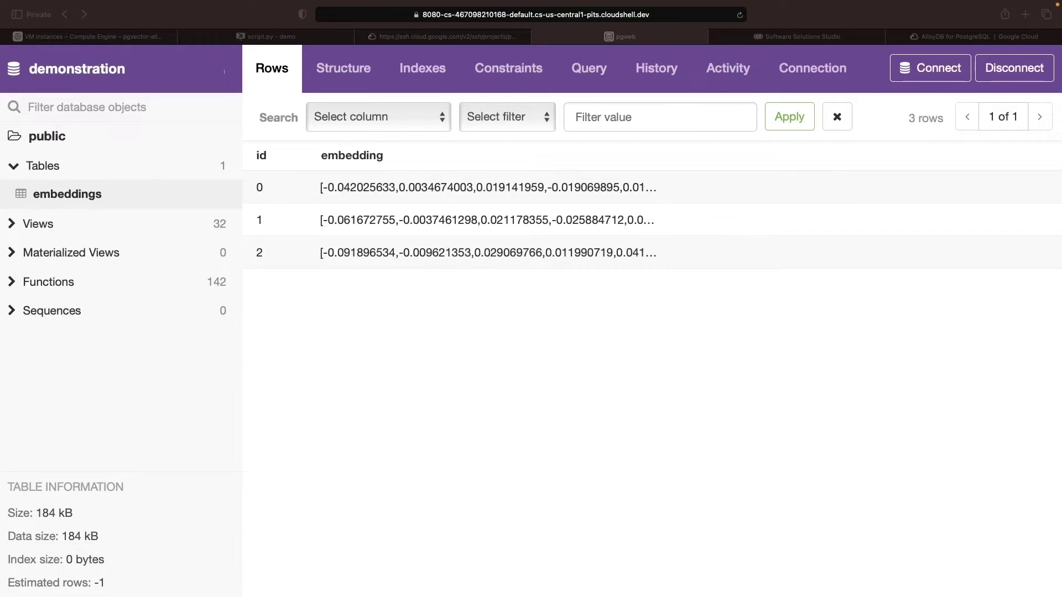
{"action": "left_click", "coordinate": [589, 68]}
{"action": "left_click", "coordinate": [492, 124]}
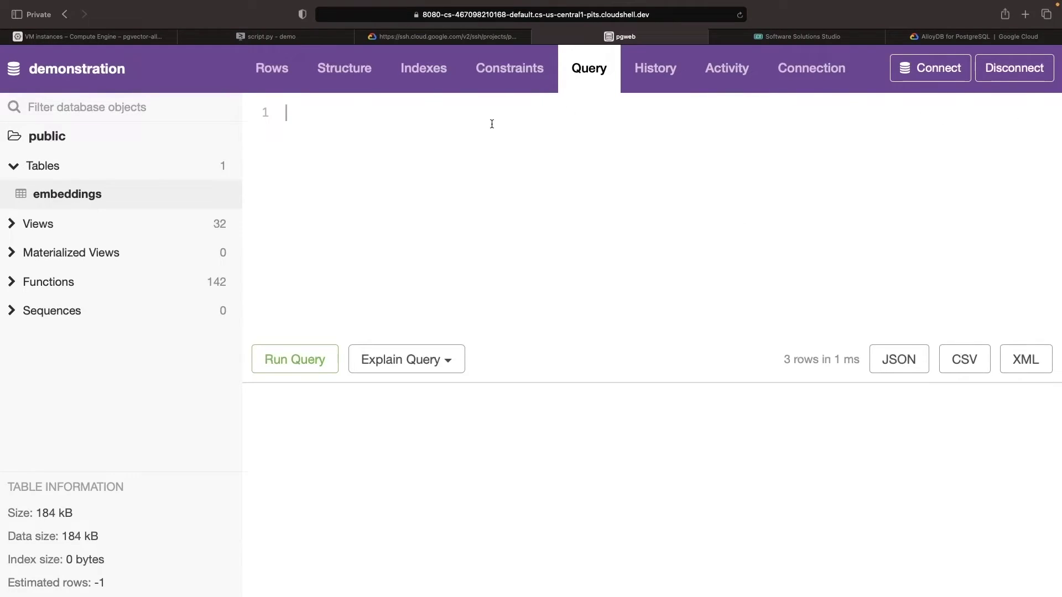
Review script.py's dinner sentences, highlighting the Argentinian steakhouse one.
{"action": "left_click", "coordinate": [265, 37]}
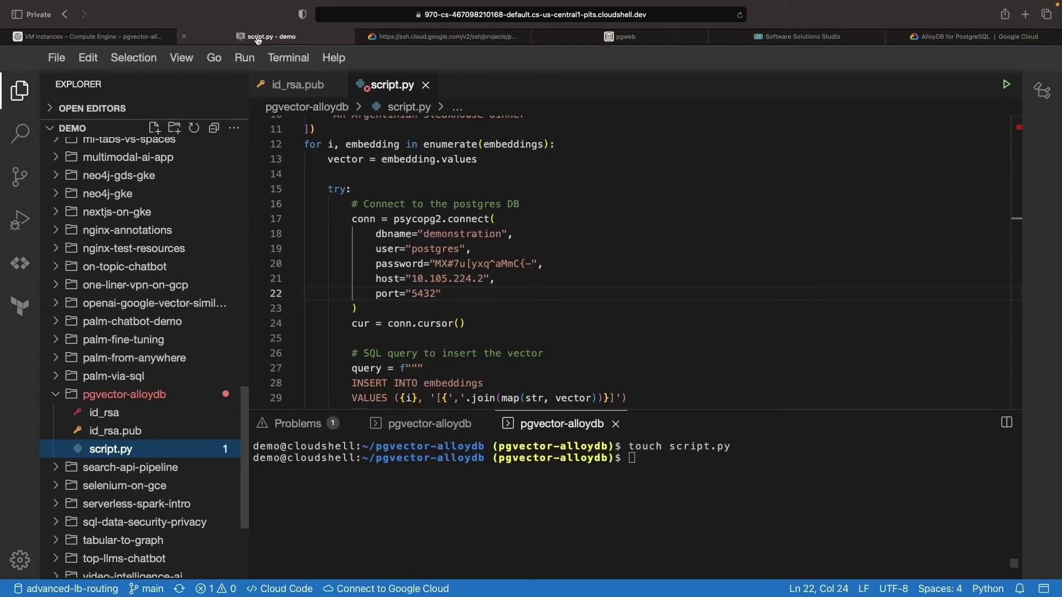
{"action": "scroll", "coordinate": [408, 243], "scroll_direction": "up", "scroll_amount": 5}
{"action": "scroll", "coordinate": [408, 243], "scroll_direction": "up", "scroll_amount": 5}
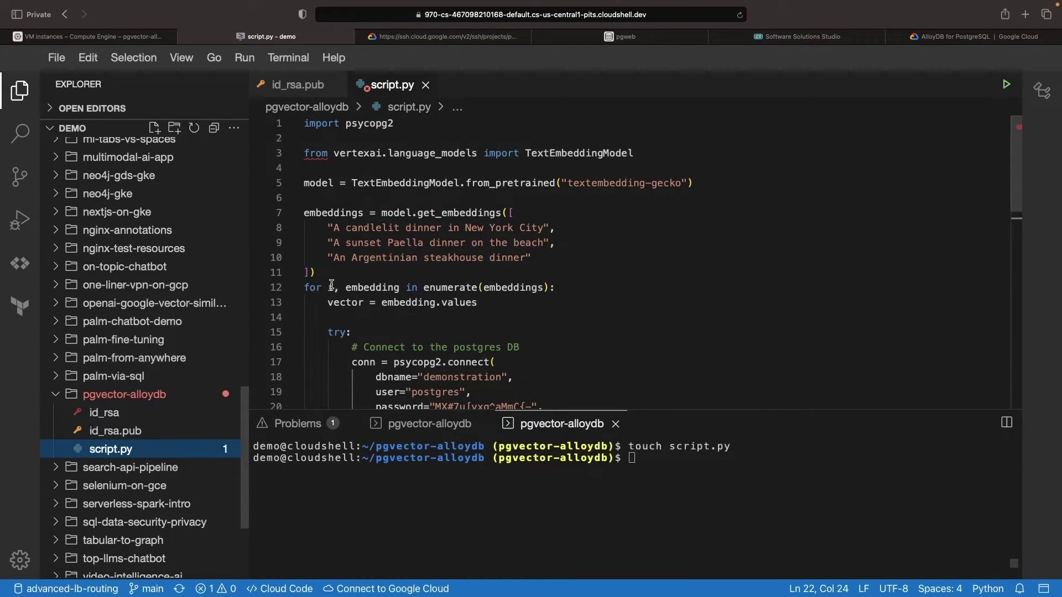
{"action": "left_click", "coordinate": [508, 271]}
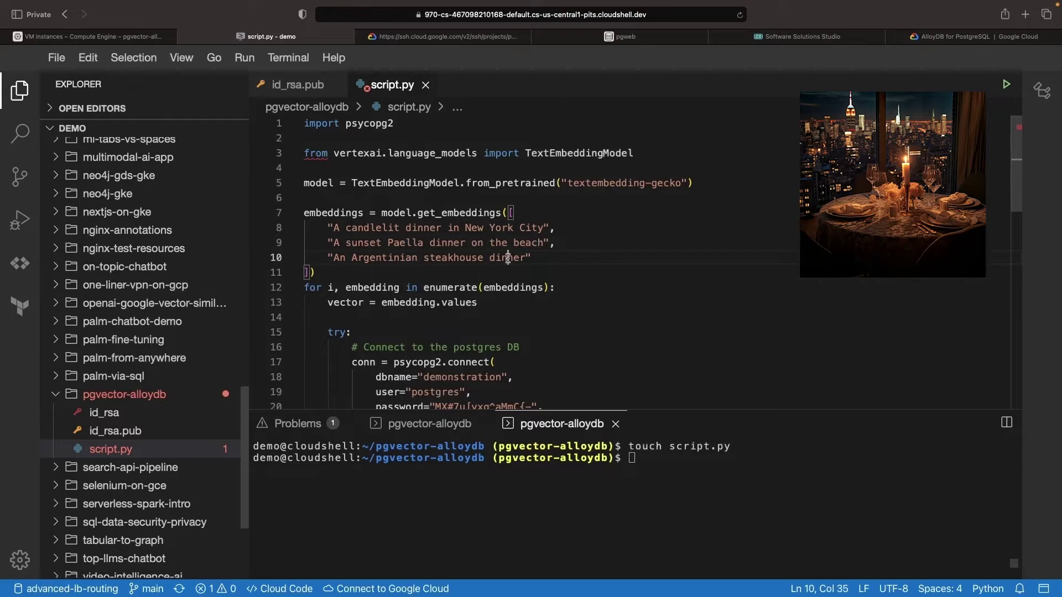
{"action": "left_click_drag", "start_coordinate": [526, 257], "coordinate": [371, 258]}
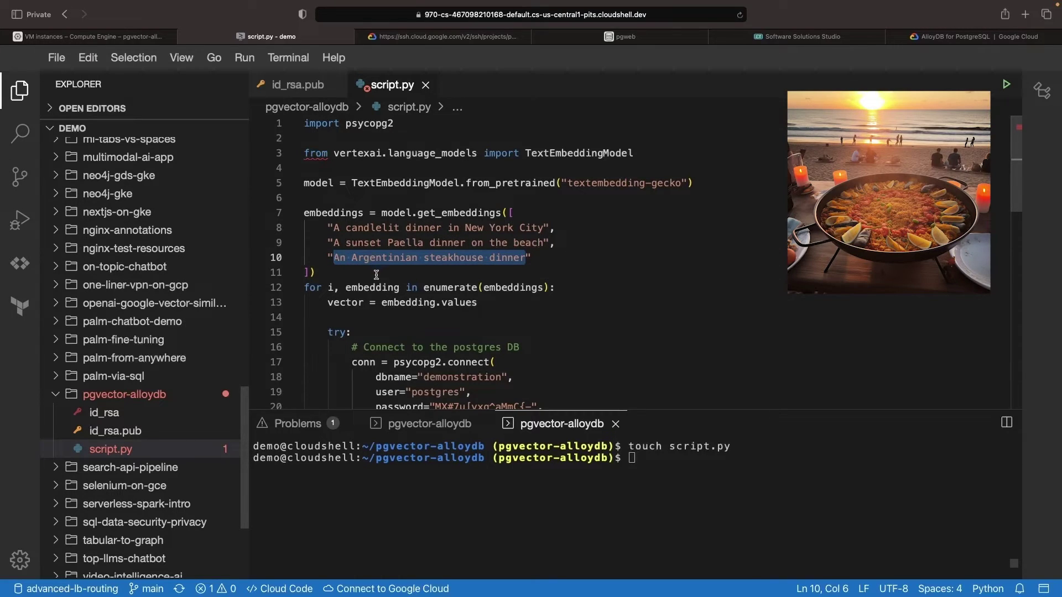
{"action": "left_click", "coordinate": [375, 275]}
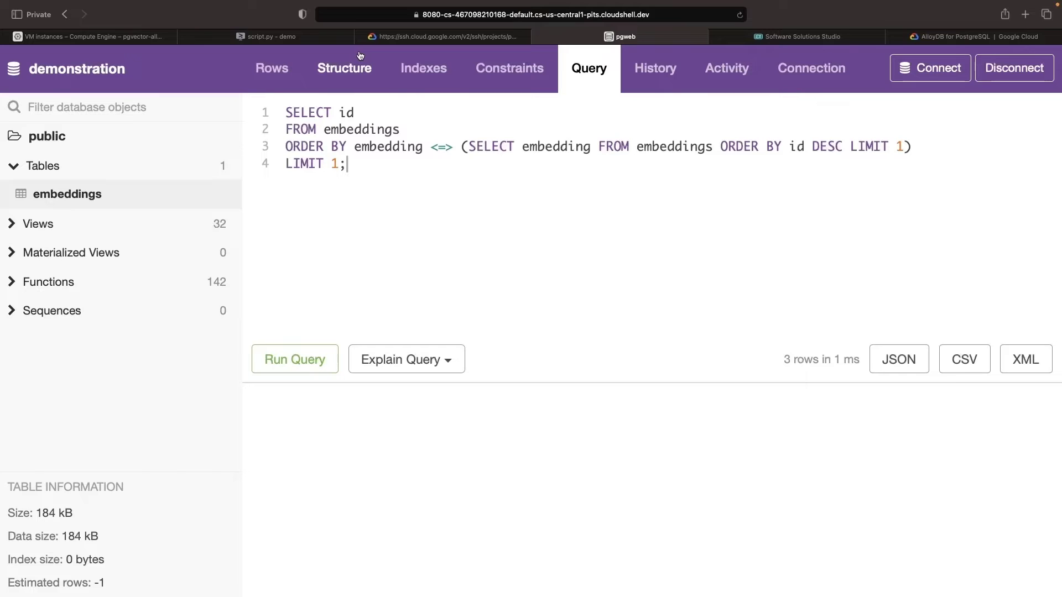
Run the <=> cosine query, then rerun it with LIMIT 2 to get ids 2 and 1.
{"action": "left_click", "coordinate": [289, 360]}
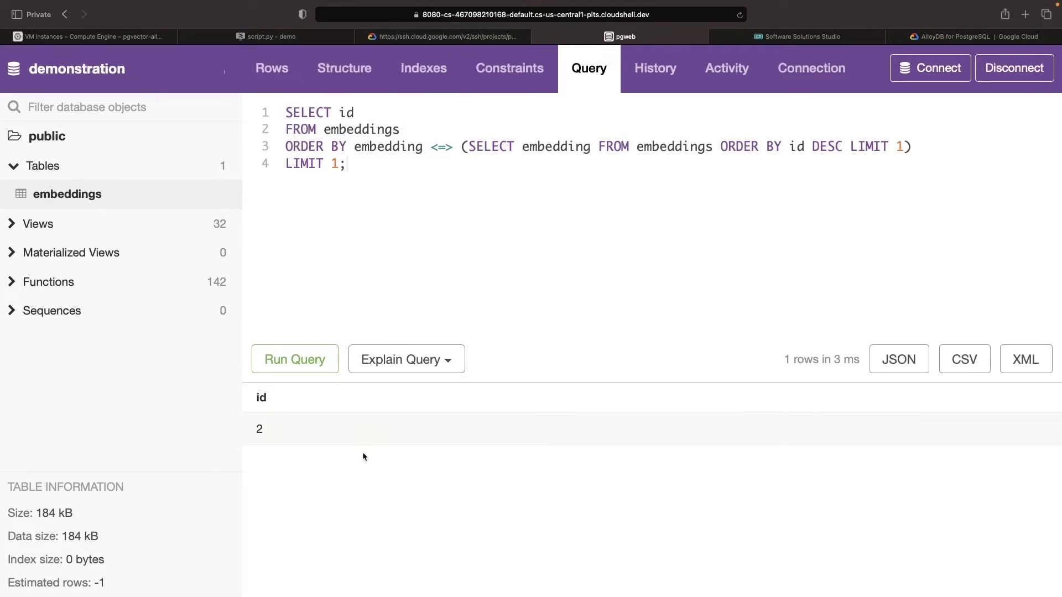
{"action": "left_click", "coordinate": [339, 163]}
{"action": "key", "text": "BackSpace"}
{"action": "type", "text": "2"}
{"action": "key", "text": "Escape"}
{"action": "left_click", "coordinate": [292, 360]}
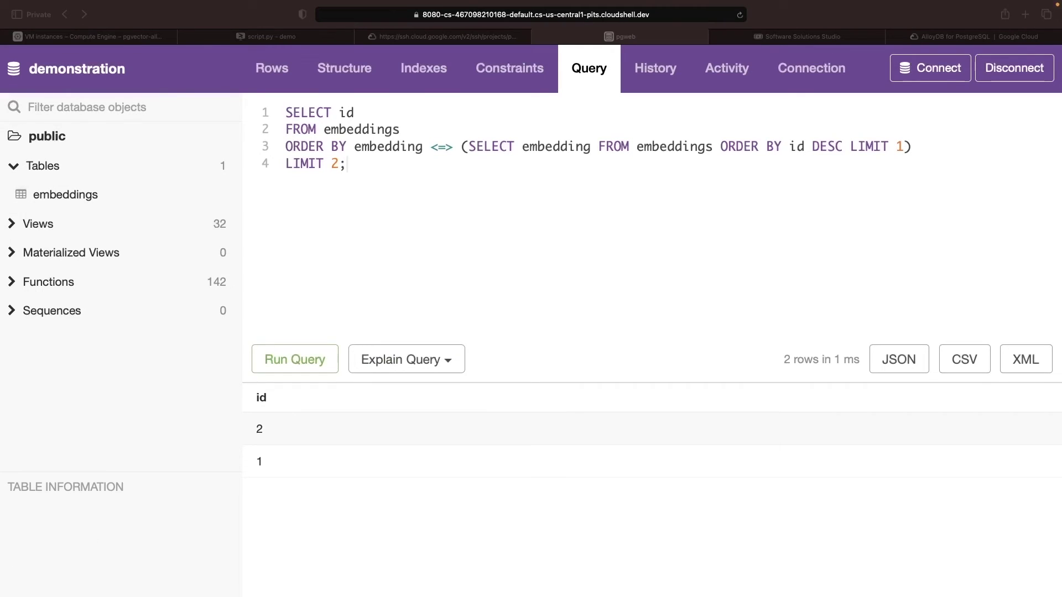
{"action": "double_click", "coordinate": [262, 462]}
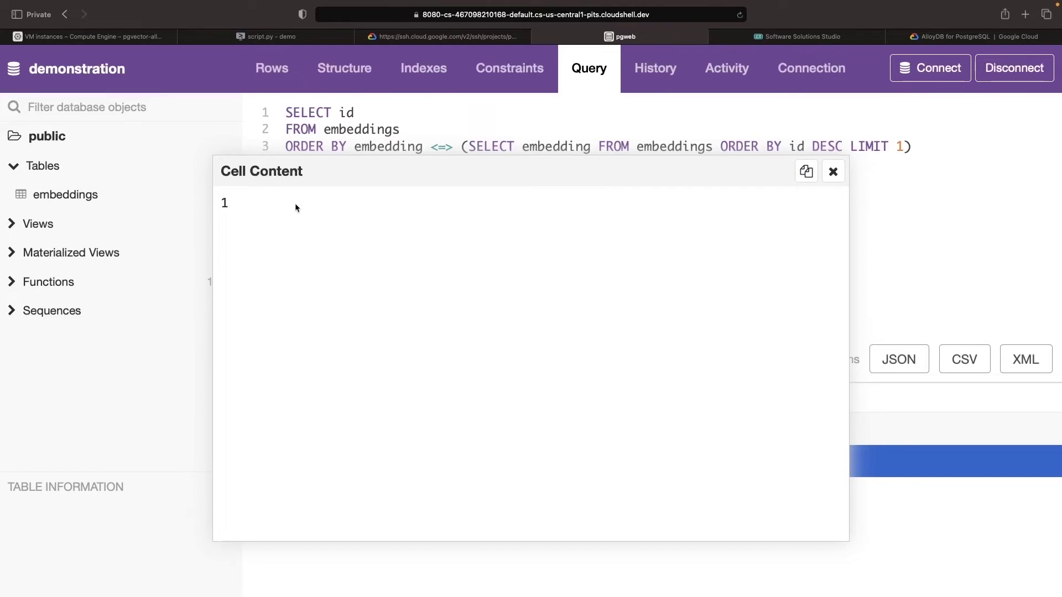
{"action": "key", "text": "Escape"}
{"action": "left_click", "coordinate": [266, 35]}
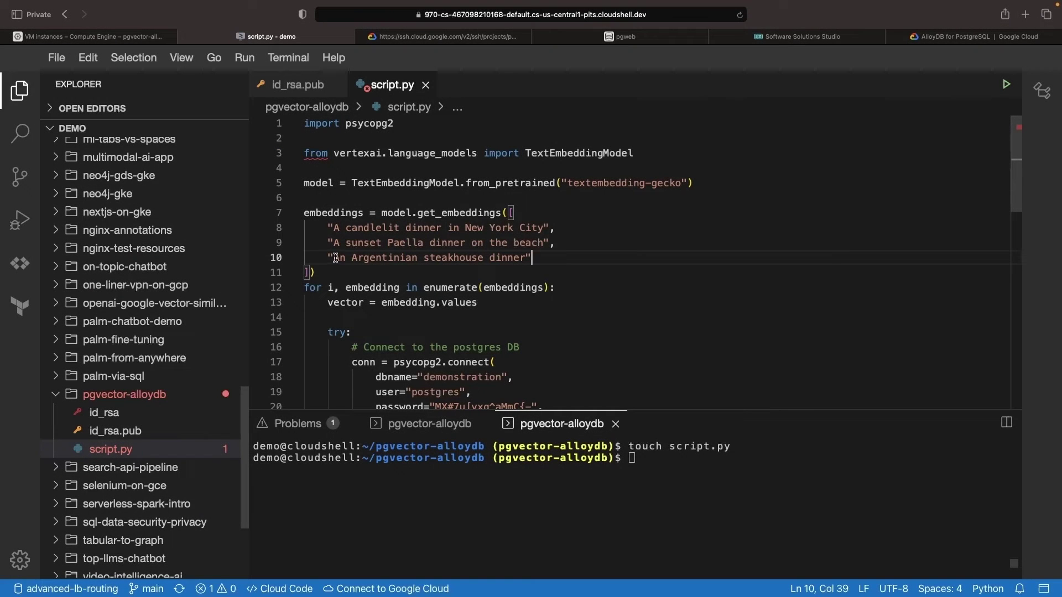
{"action": "left_click_drag", "start_coordinate": [325, 257], "coordinate": [541, 261]}
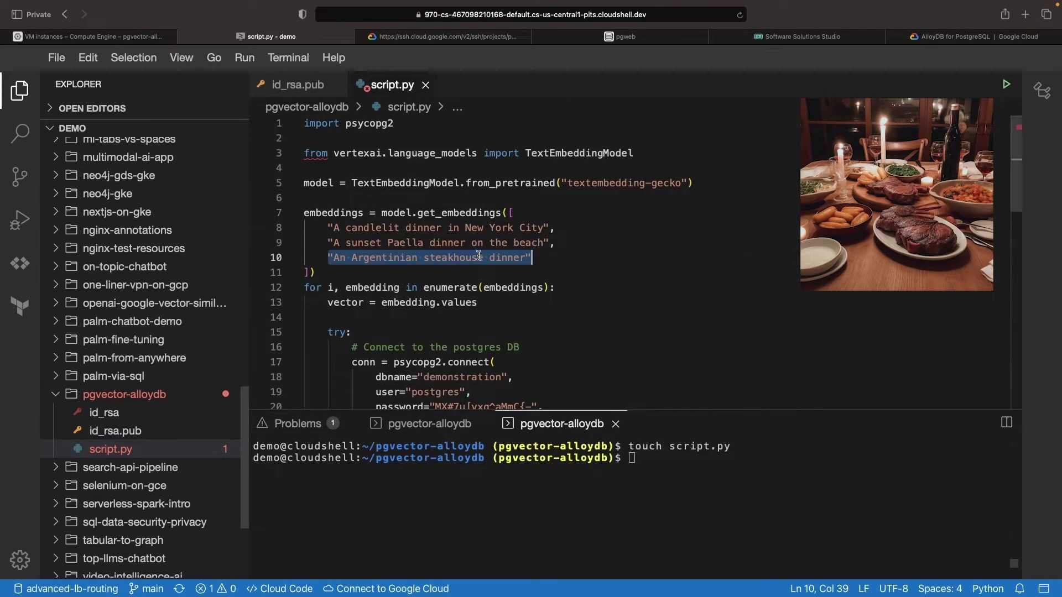
{"action": "left_click", "coordinate": [558, 241]}
{"action": "mouse_move", "coordinate": [555, 242]}
{"action": "left_mouse_down"}
{"action": "mouse_move", "coordinate": [327, 244]}
{"action": "mouse_move", "coordinate": [554, 228]}
{"action": "left_mouse_up"}
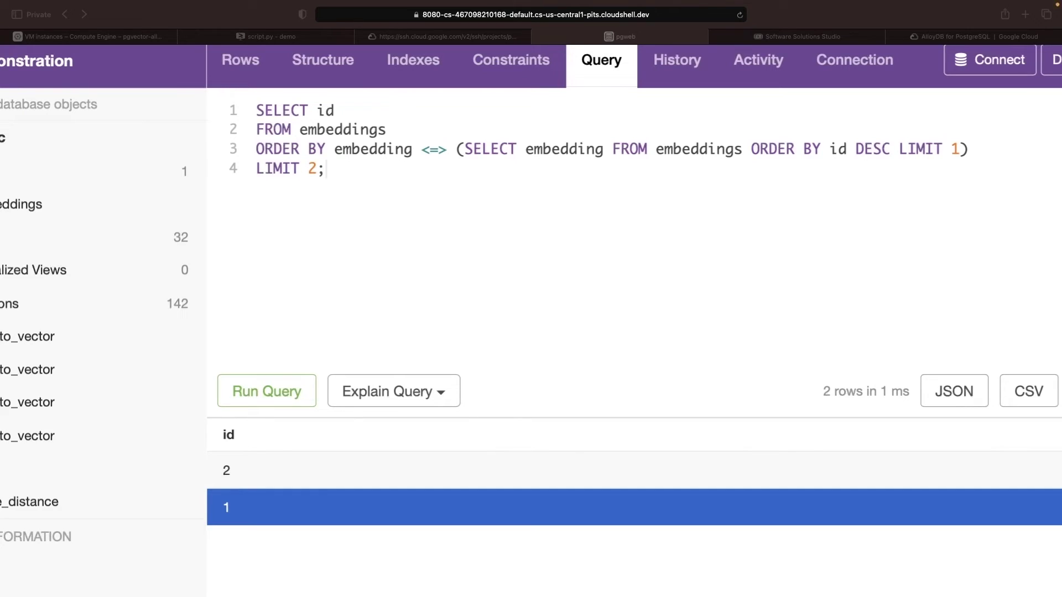
Change the query's <=> operator to <-> for Euclidean distance and reselect the embeddings table.
{"action": "left_click", "coordinate": [436, 149]}
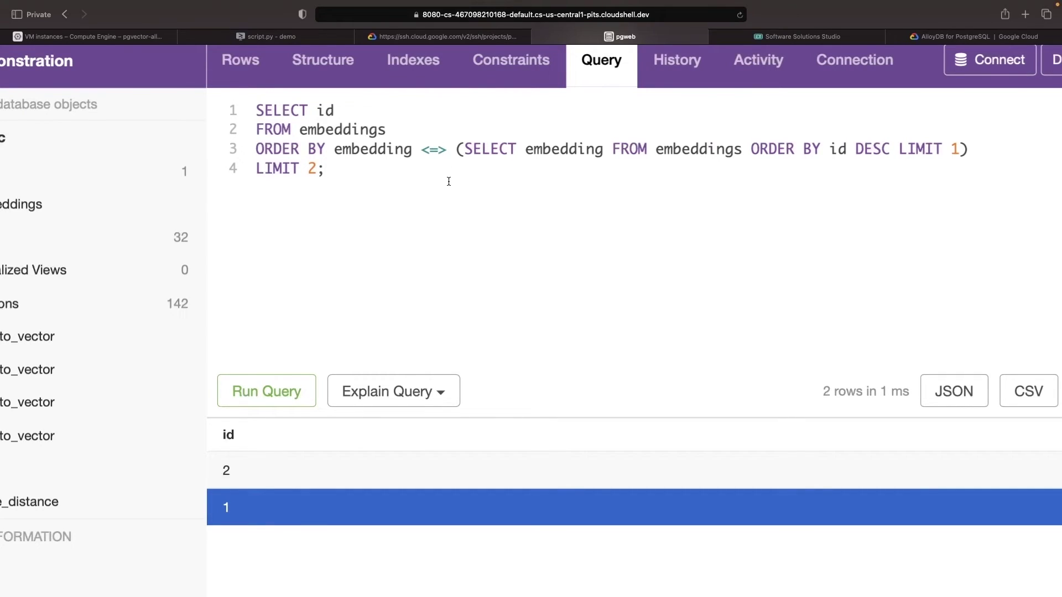
{"action": "key", "text": "BackSpace"}
{"action": "type", "text": "-"}
{"action": "left_click", "coordinate": [363, 195]}
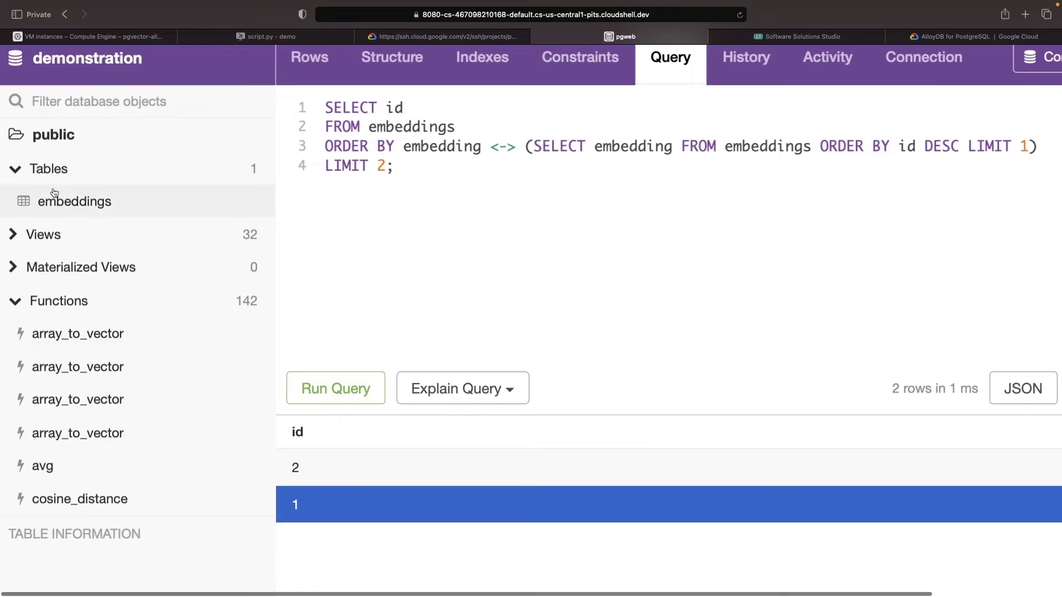
{"action": "left_click", "coordinate": [58, 203]}
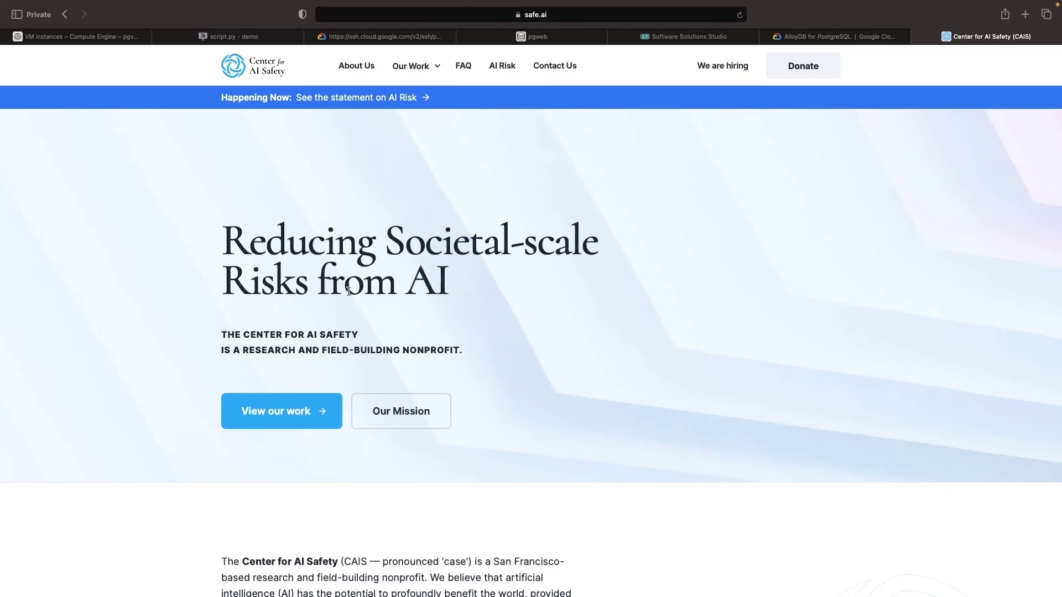
Bring up the Software Solutions Studio architecture diagram tab.
{"action": "left_click", "coordinate": [678, 37]}
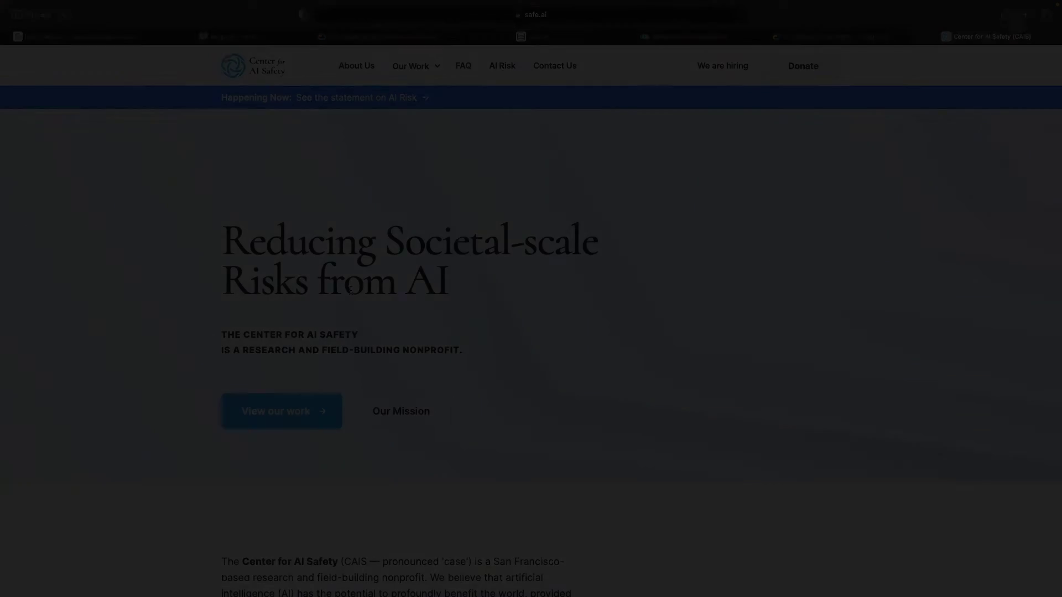